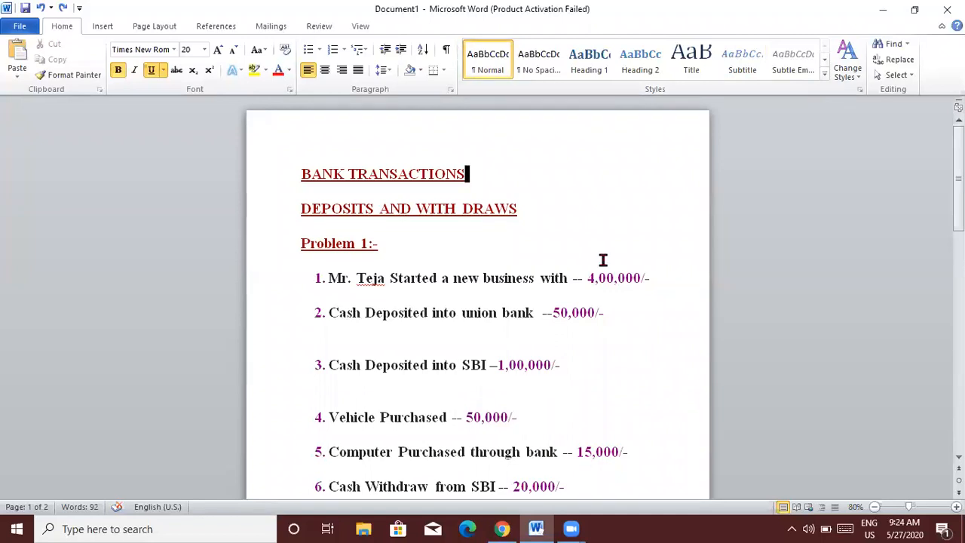
# Scroll down through the problem list in Word to review items 1 to 12.
pyautogui.press('Down')
pyautogui.press('Down')
pyautogui.press('Down')
pyautogui.press('Down')
pyautogui.press('Down')
pyautogui.press('Down')
pyautogui.press('Down')
pyautogui.press('Down')
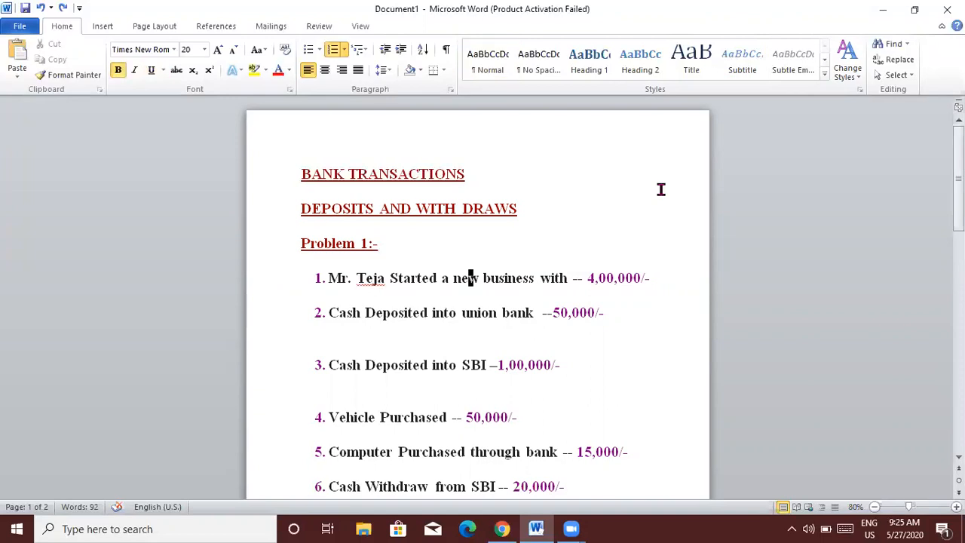
pyautogui.press('Down')
pyautogui.press('Down')
pyautogui.press('Down')
pyautogui.press('Down')
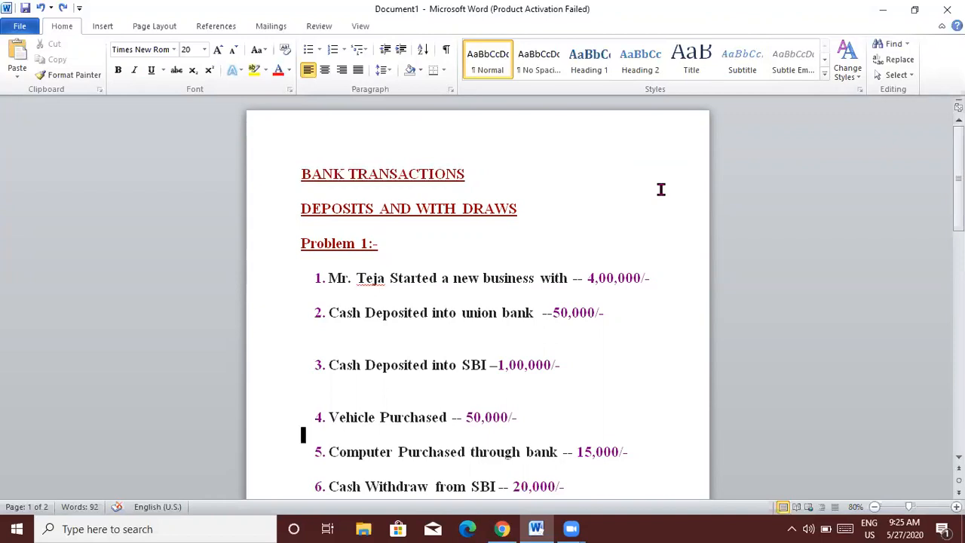
pyautogui.press('Down')
pyautogui.press('Down')
pyautogui.press('Down')
pyautogui.press('Down')
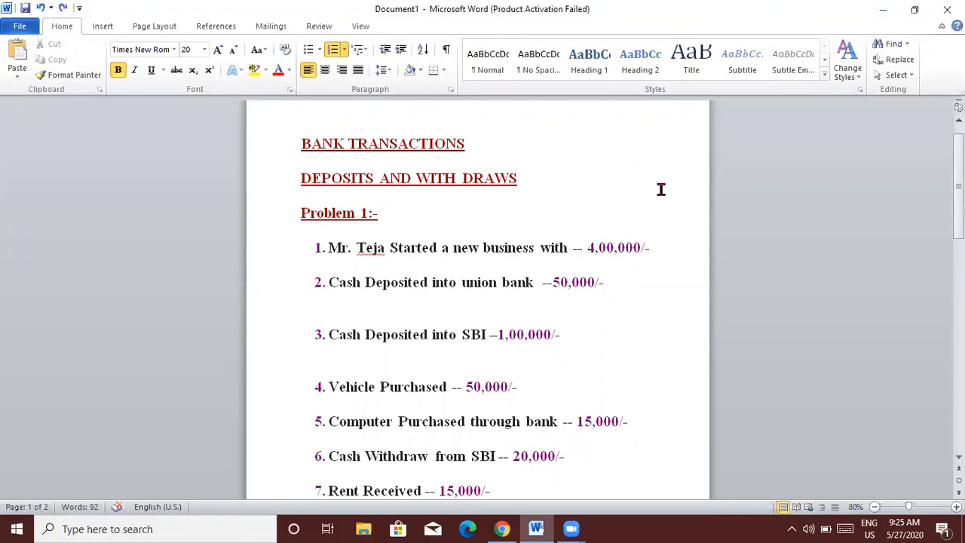
pyautogui.press('Down')
pyautogui.press('Down')
pyautogui.press('Down')
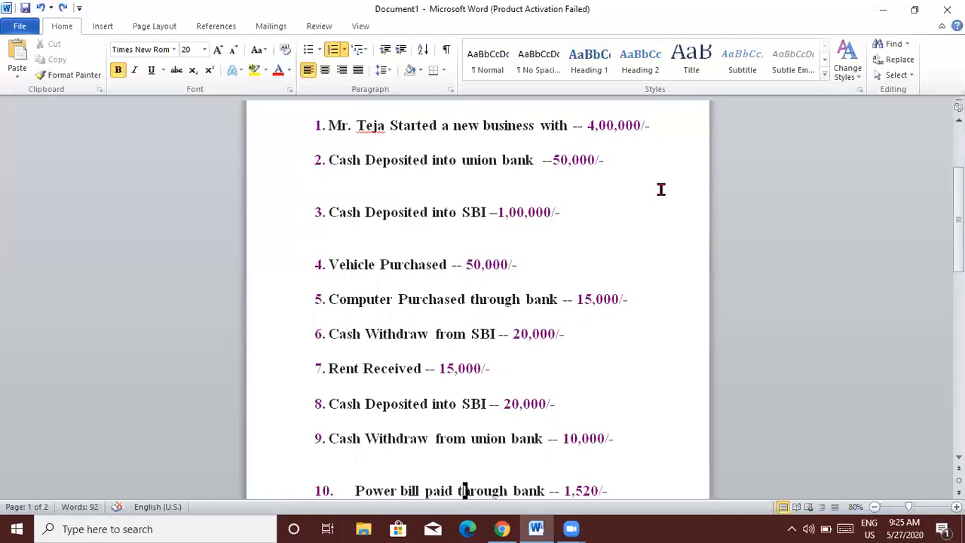
pyautogui.hotkey('ctrl', 'End')
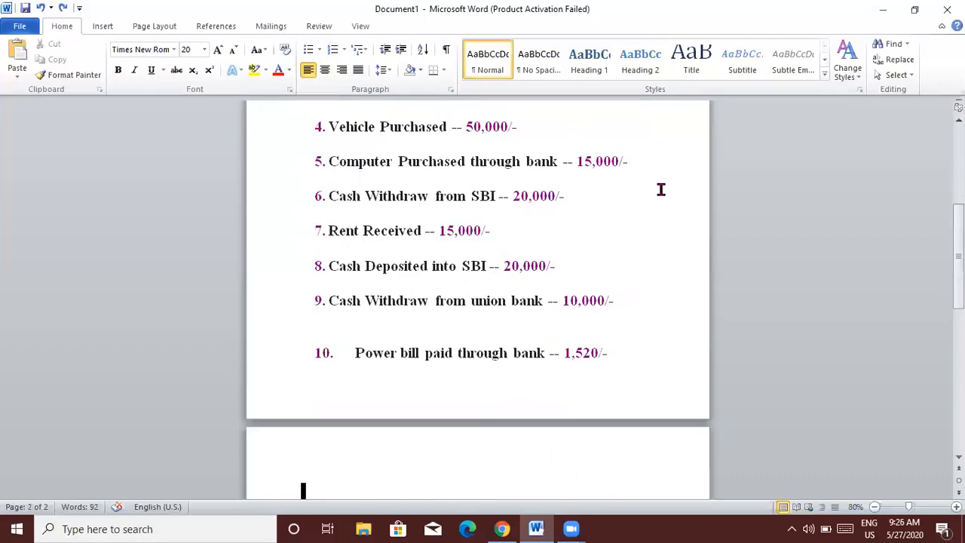
pyautogui.press('Down')
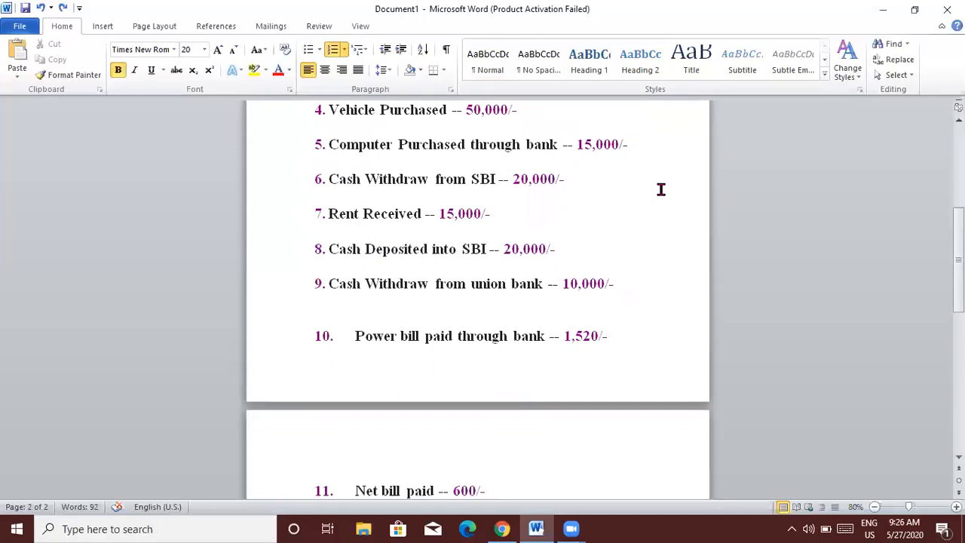
pyautogui.press('Down')
pyautogui.write('Commission received through bank -- 8000/-')
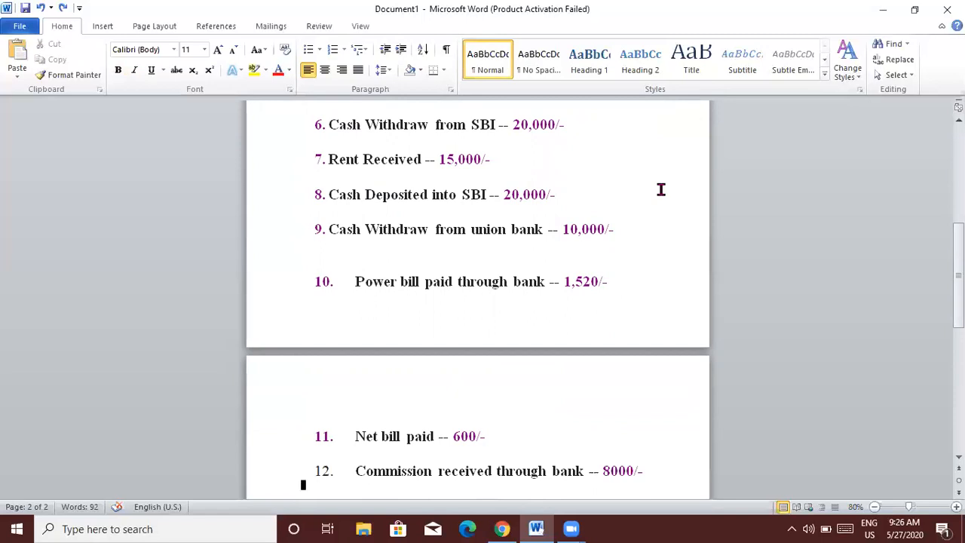
pyautogui.press('Up')
pyautogui.press('Up')
pyautogui.press('Up')
pyautogui.press('Up')
pyautogui.press('Up')
pyautogui.press('Up')
pyautogui.press('Up')
pyautogui.press('Up')
pyautogui.press('Up')
pyautogui.press('Up')
pyautogui.press('Up')
pyautogui.press('Up')
pyautogui.press('Up')
pyautogui.press('Up')
pyautogui.press('Up')
pyautogui.press('Up')
pyautogui.press('Up')
pyautogui.press('Up')
pyautogui.press('Up')
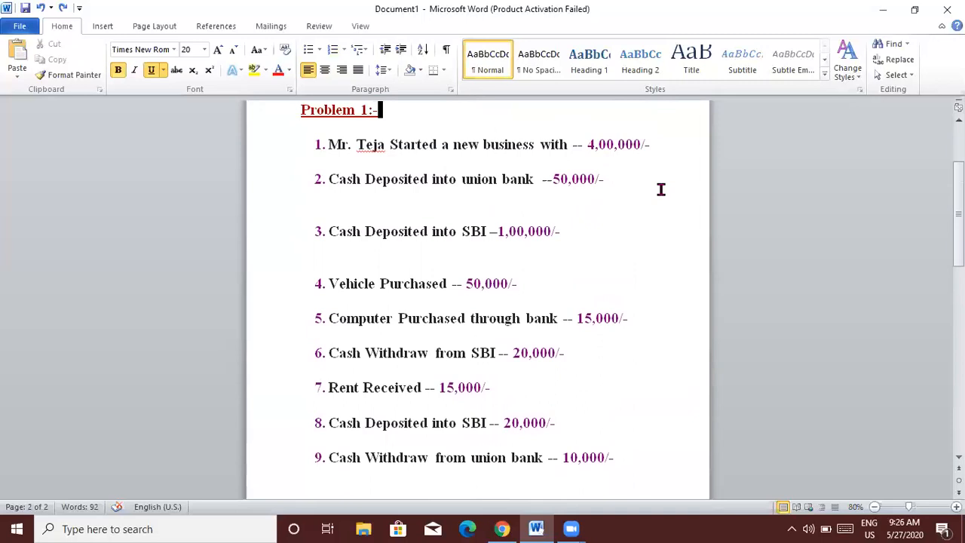
# Add the unnumbered line 'CASH(A/C) TO CAPITAL(A/C) ------ F6' under item 1 and open a blank line under item 2.
pyautogui.click(651, 139)
pyautogui.press('Return')
pyautogui.press('Return')
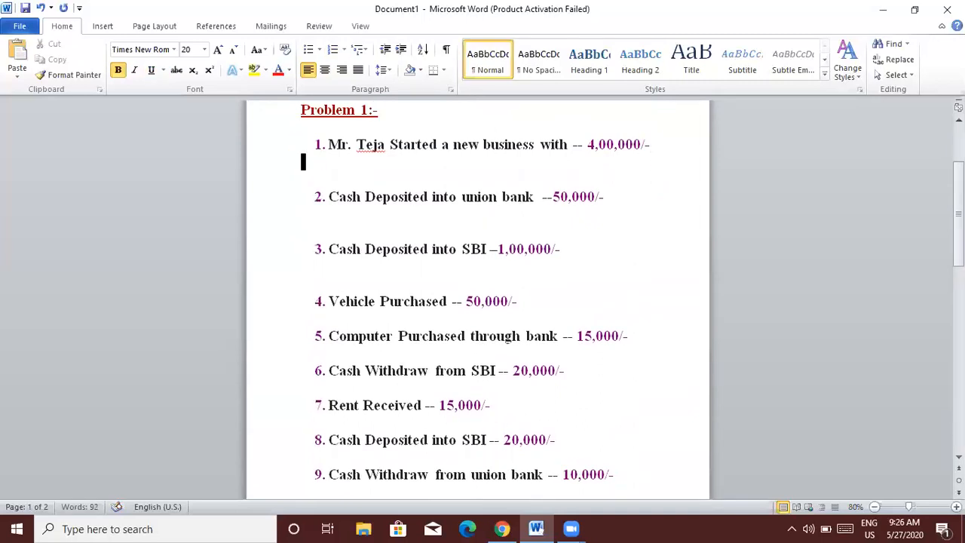
pyautogui.press('Return')
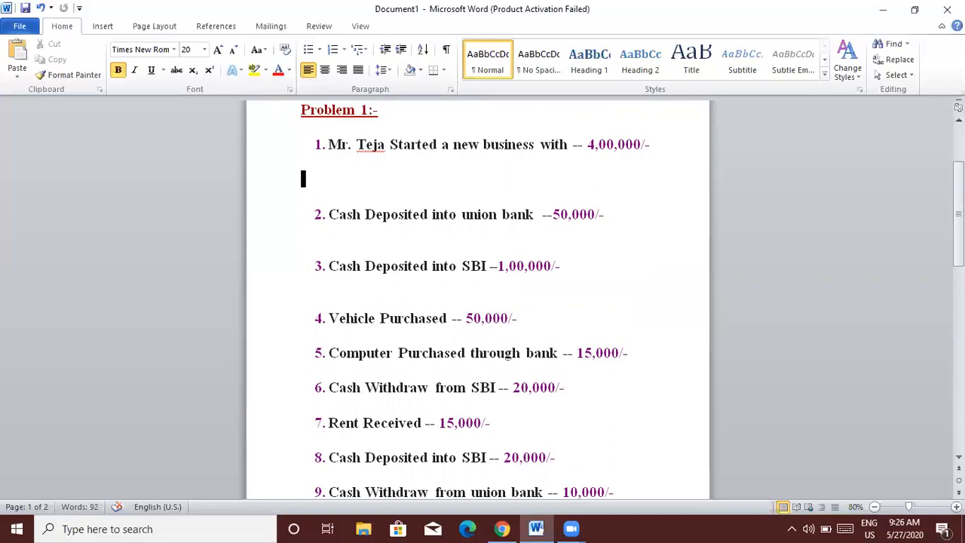
pyautogui.write('CASH(A/C')
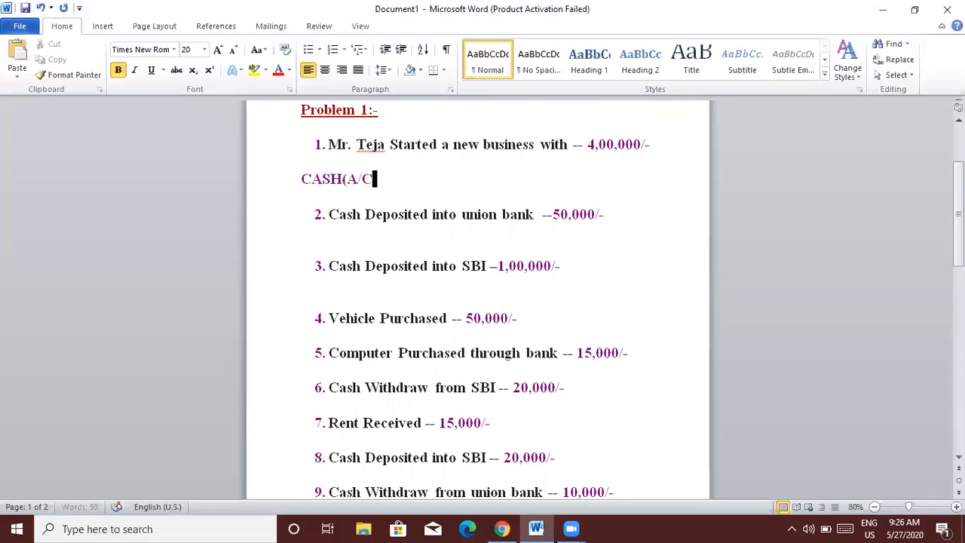
pyautogui.write(') TO CAPITAL')
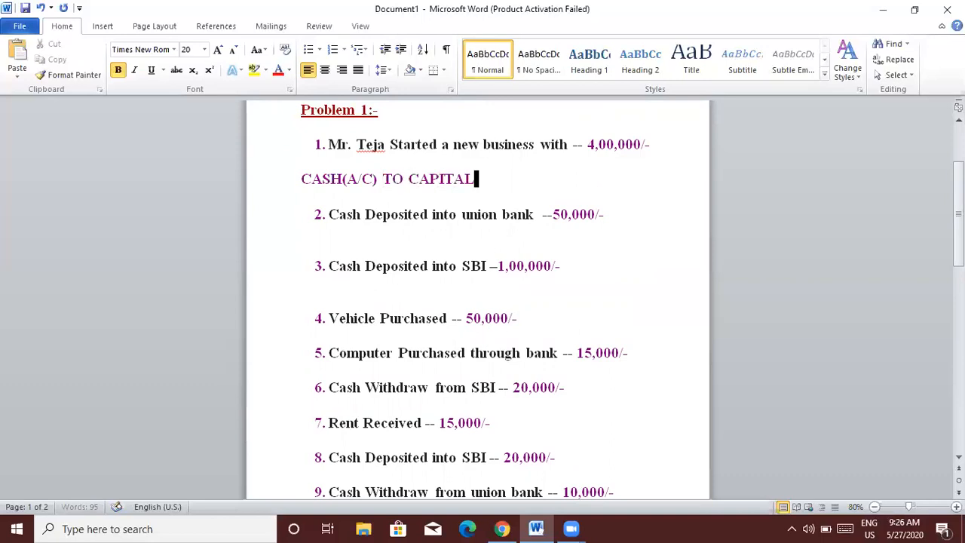
pyautogui.write('(A/C)  ------')
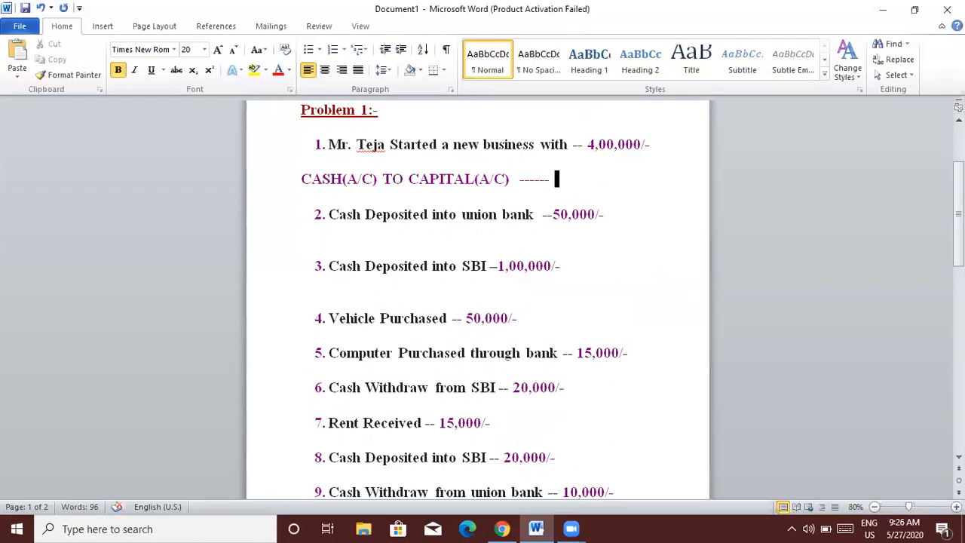
pyautogui.write('FY')
pyautogui.press('BackSpace')
pyautogui.write('6')
pyautogui.click(608, 214)
pyautogui.press('Return')
pyautogui.press('Return')
pyautogui.press('Return')
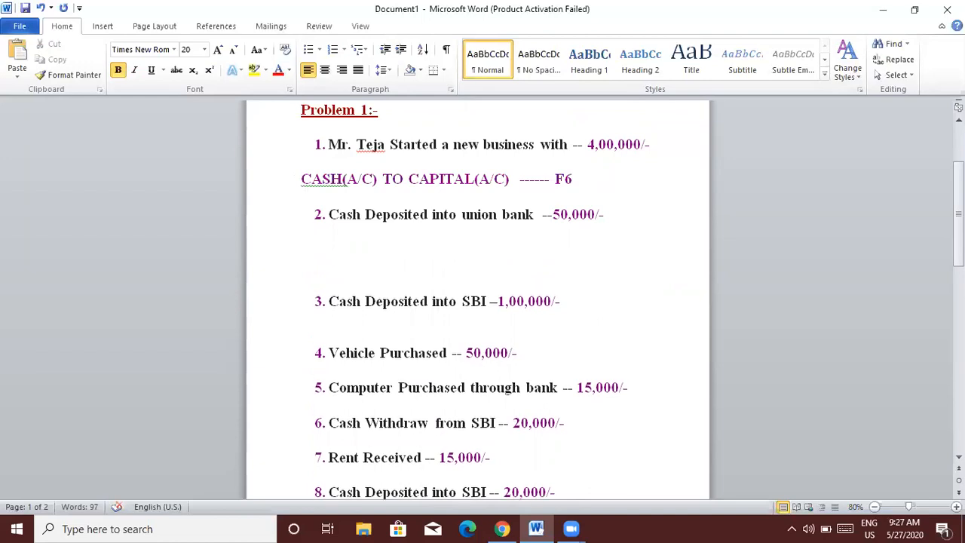
# Write 'UNION BANK(A/C) TO CASH(A/C) -----F4' under item 2, undo the stray duplicate, and open a blank line under item 3.
pyautogui.write('U')
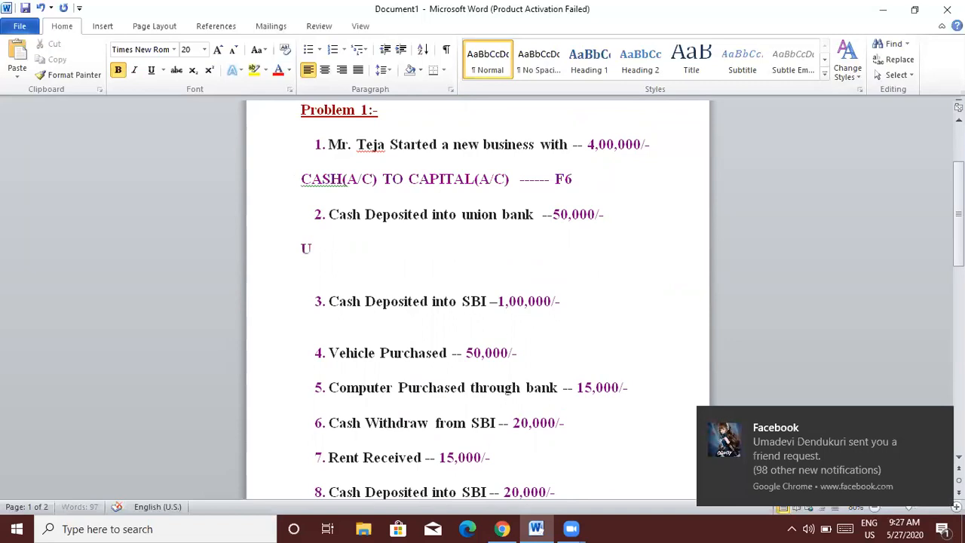
pyautogui.write('NION ')
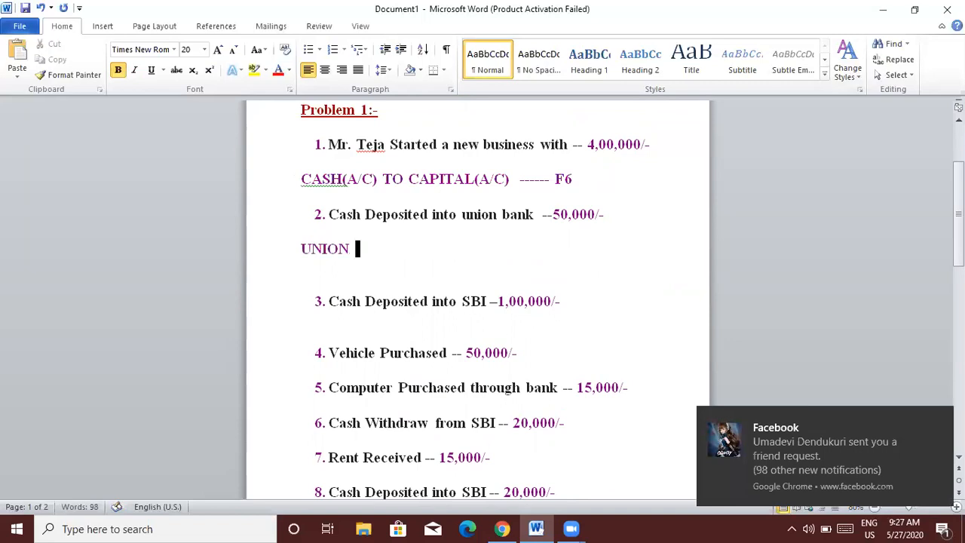
pyautogui.write('BANK(A/C)')
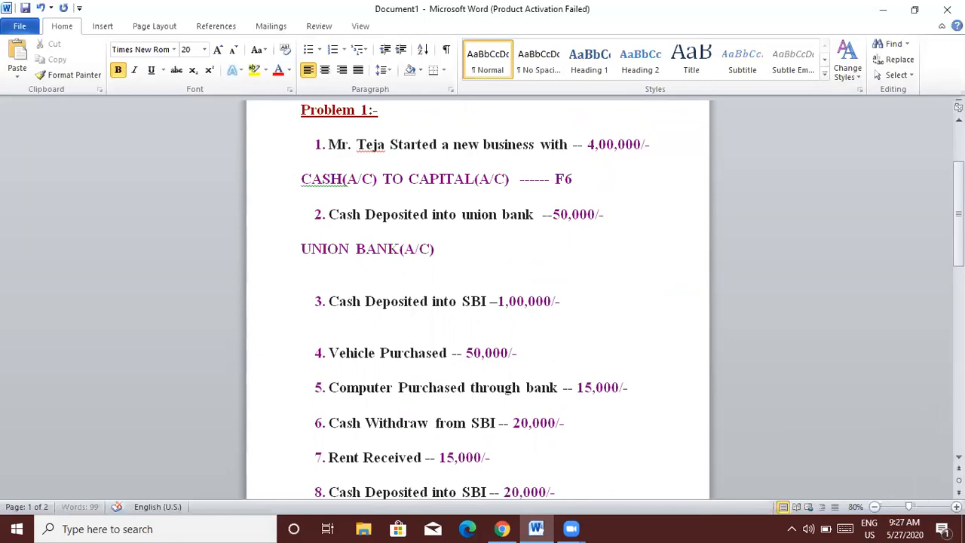
pyautogui.write(' TO')
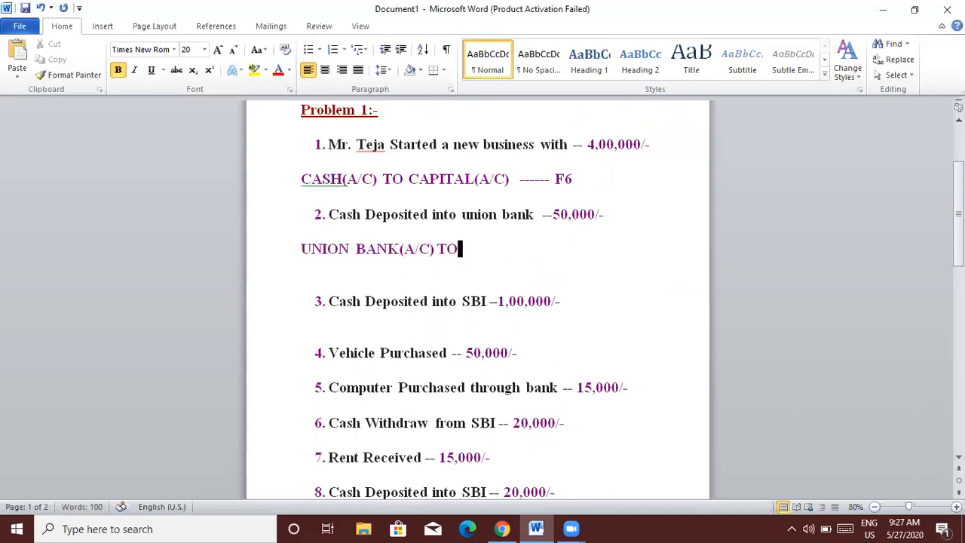
pyautogui.write(' CASH')
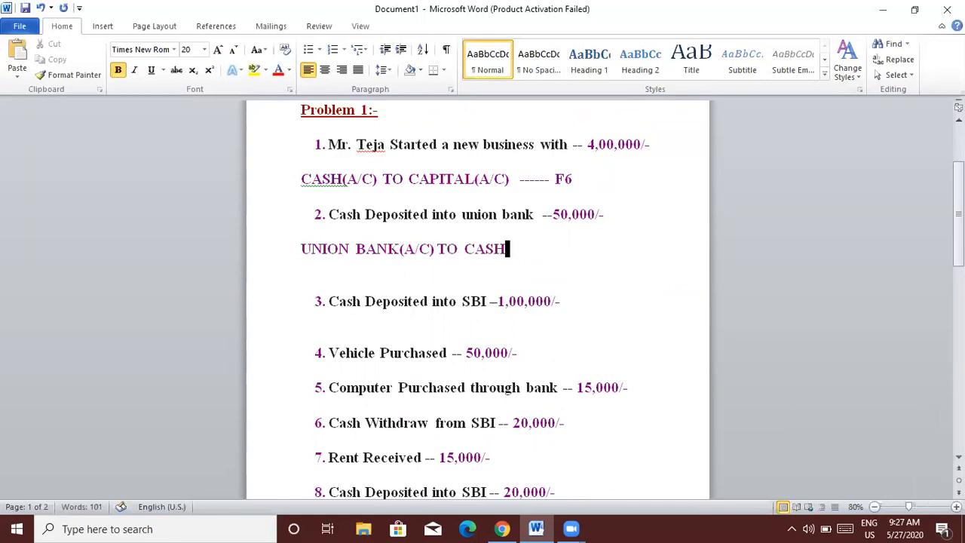
pyautogui.write('(A/C) -----')
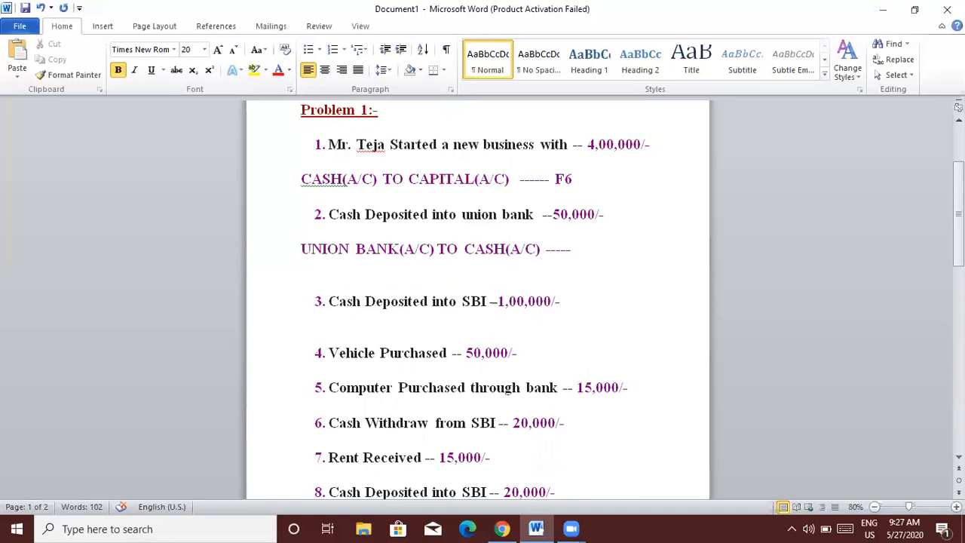
pyautogui.write('F')
pyautogui.press('F4')
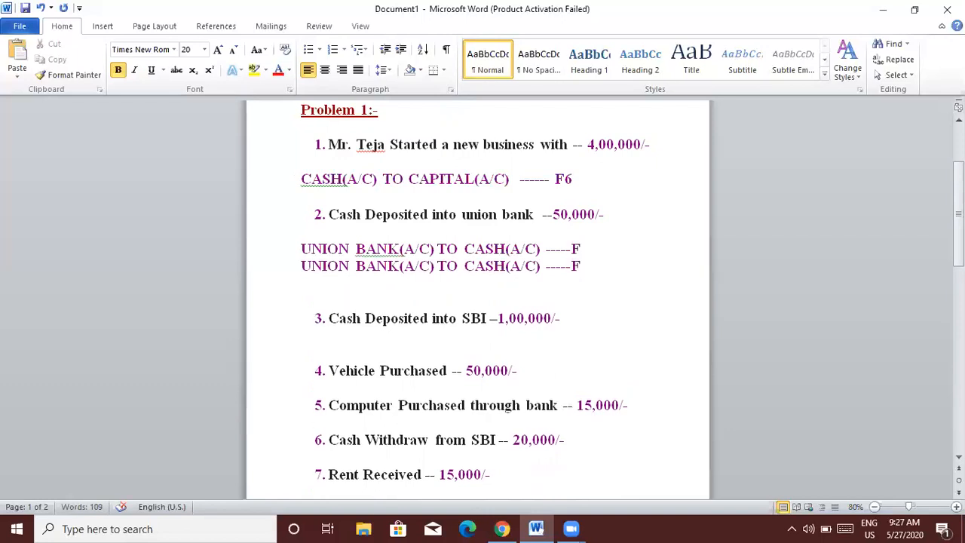
pyautogui.press('BackSpace')
pyautogui.hotkey('ctrl', 'z')
pyautogui.hotkey('ctrl', 'z')
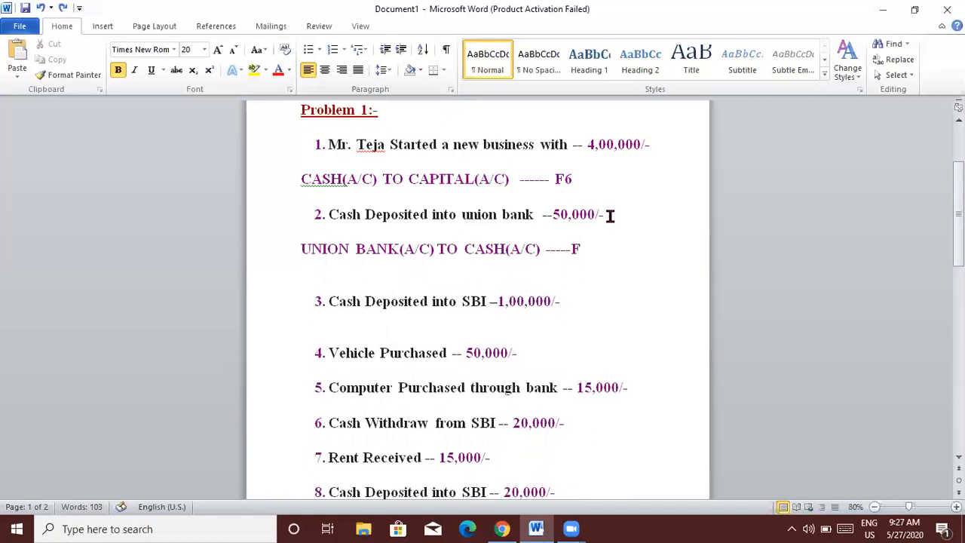
pyautogui.write('4')
pyautogui.press('Down')
pyautogui.press('Down')
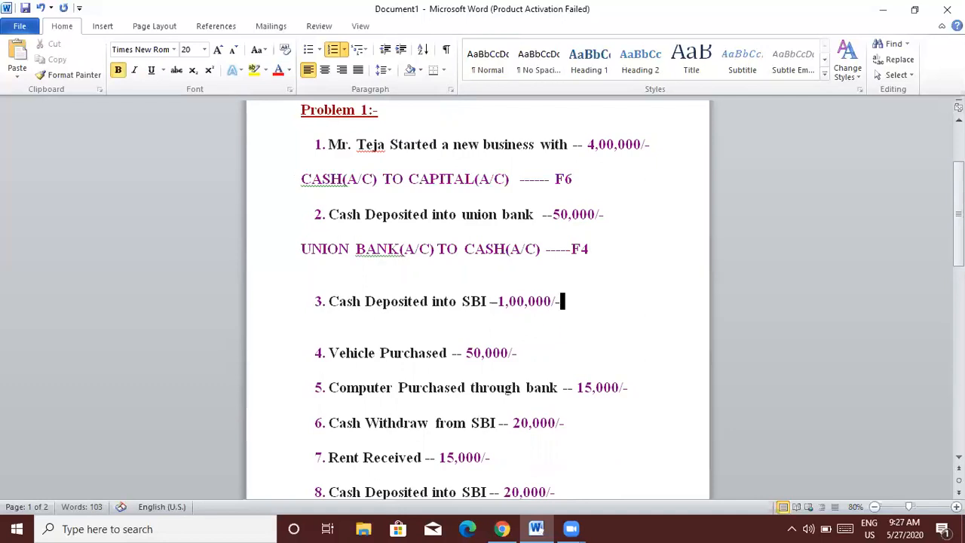
pyautogui.press('Return')
pyautogui.press('Return')
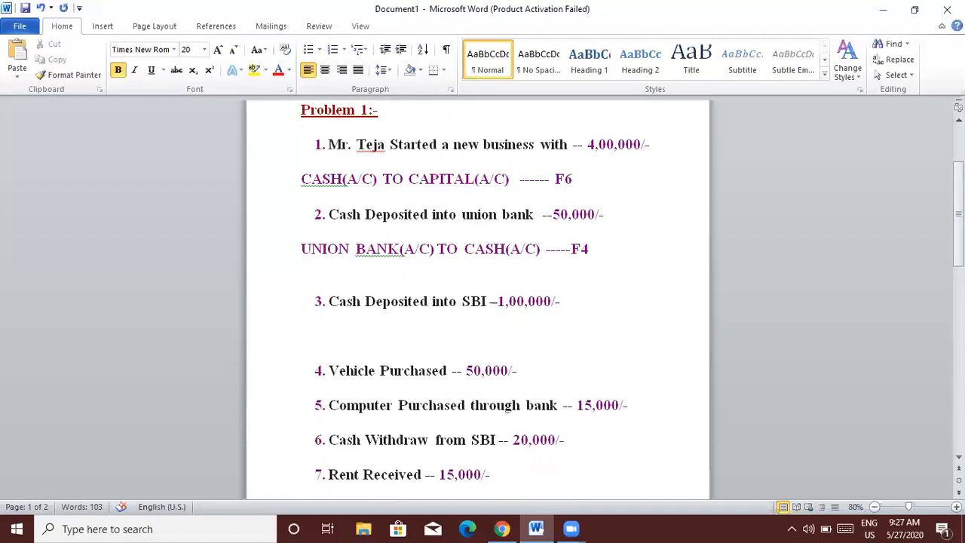
# Type 'SBI(A/C) TO CASH(F4) -------- F4' under item 3 and open a blank line under item 4.
pyautogui.write('SBI(A/C)')
pyautogui.press('Tab')
pyautogui.write('TO CASH')
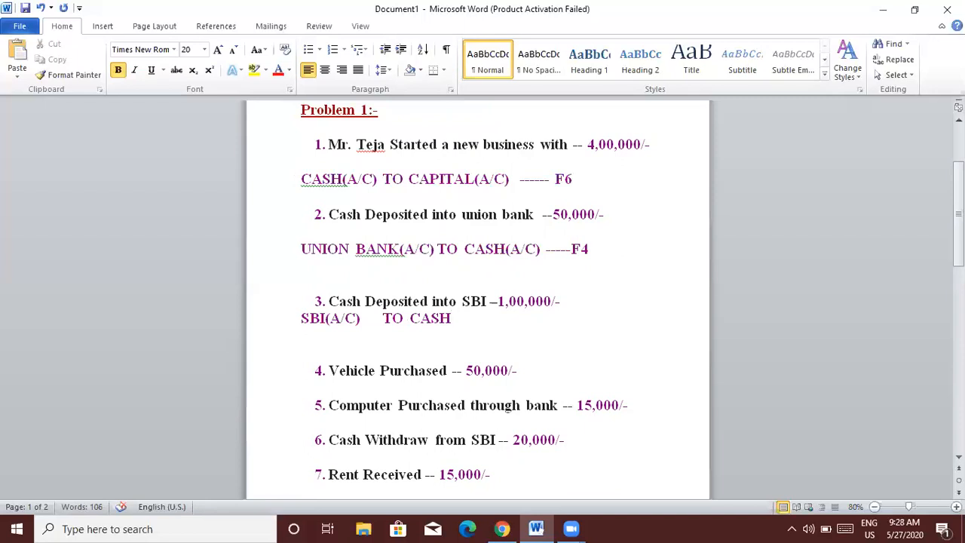
pyautogui.write('(F4) -------- F4')
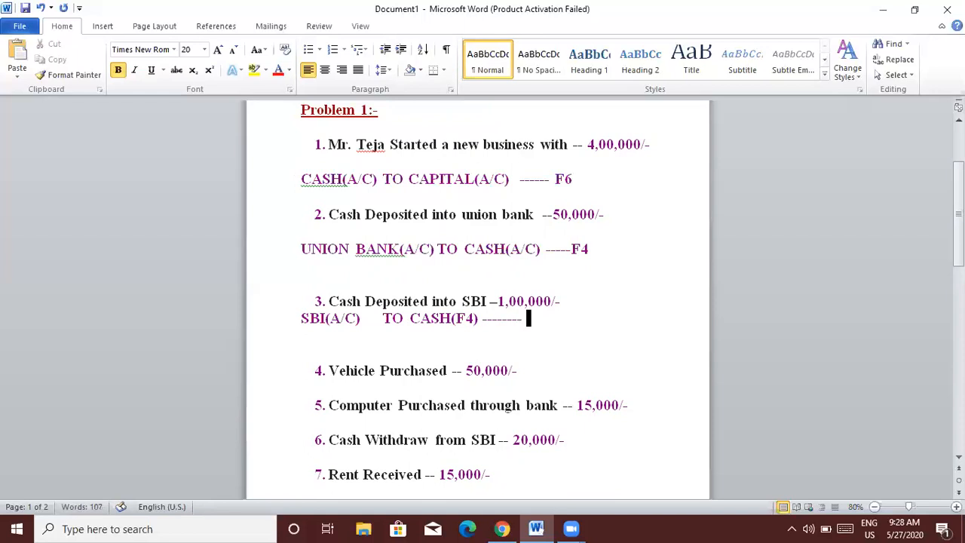
pyautogui.press('Down')
pyautogui.press('Down')
pyautogui.press('Down')
pyautogui.press('Return')
pyautogui.press('Return')
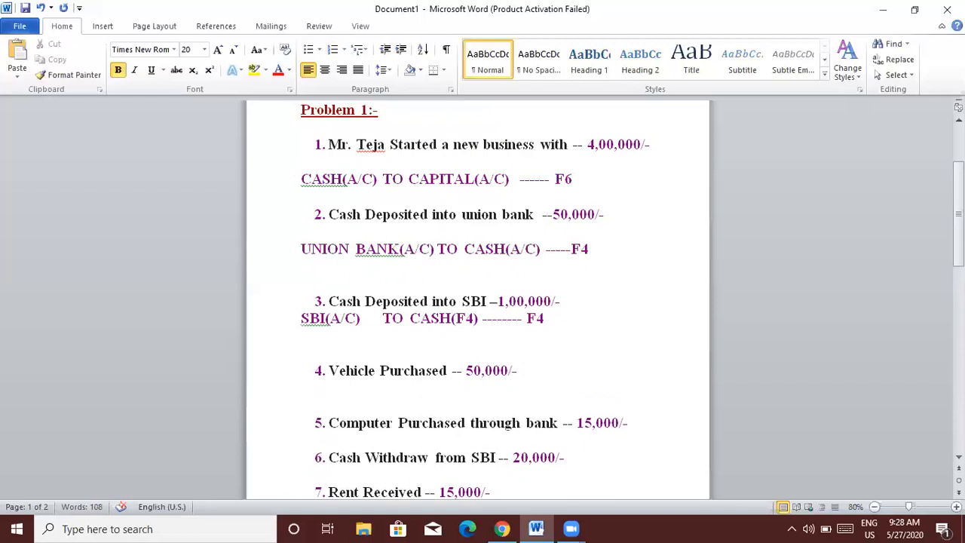
# Enter 'VEHICLE(A/C) TO CASH(A/C) -------- F5' under item 4 and start an unnumbered line after item 5.
pyautogui.write('VEHICLE')
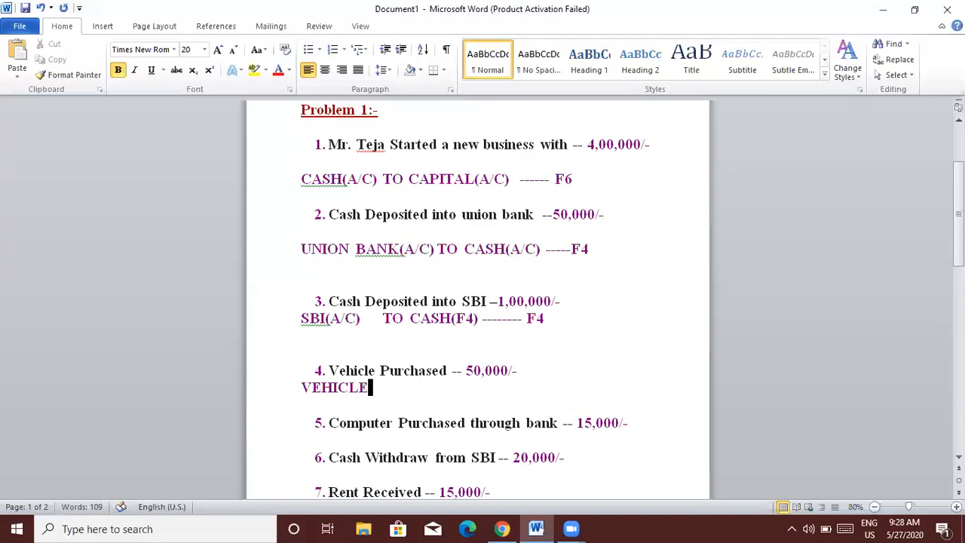
pyautogui.write('(A/C)       TO ')
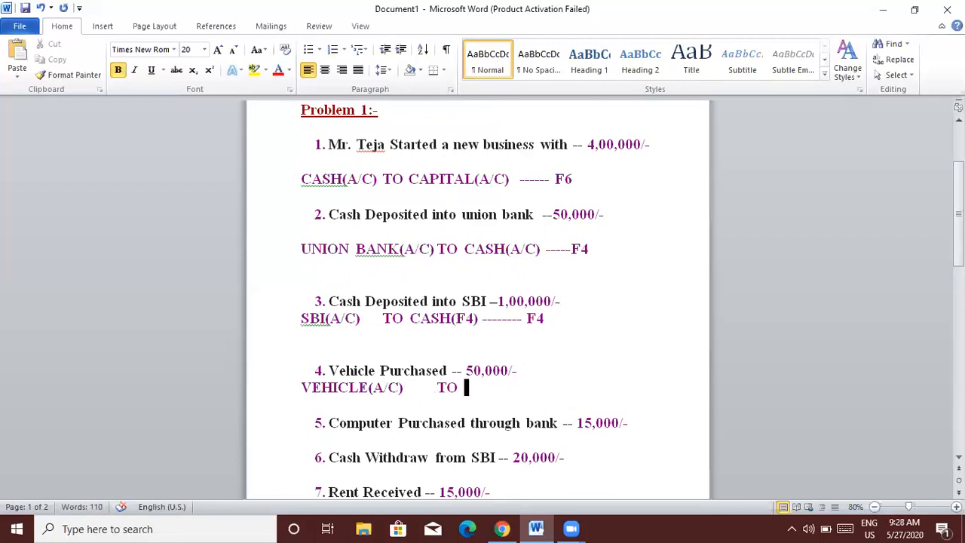
pyautogui.write('CASH(A')
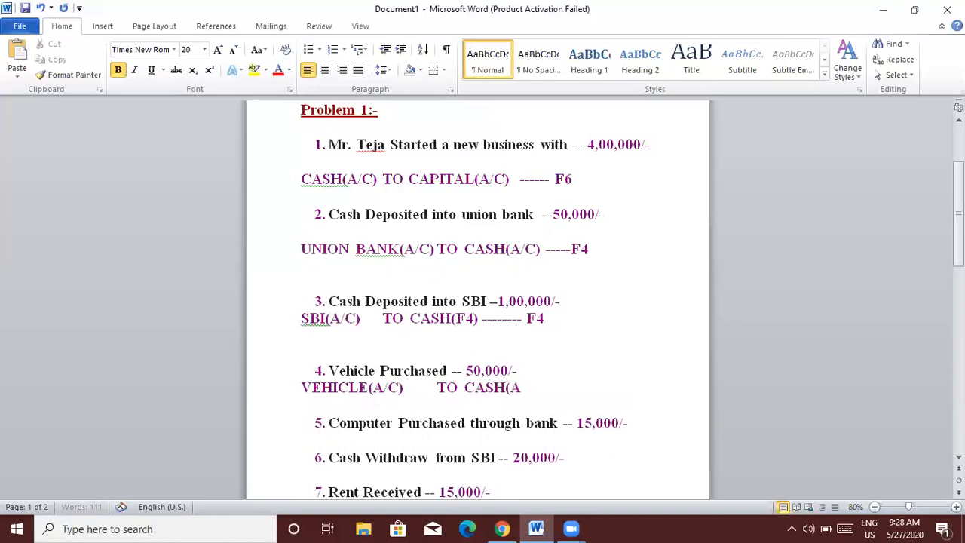
pyautogui.write('/C) -------- ')
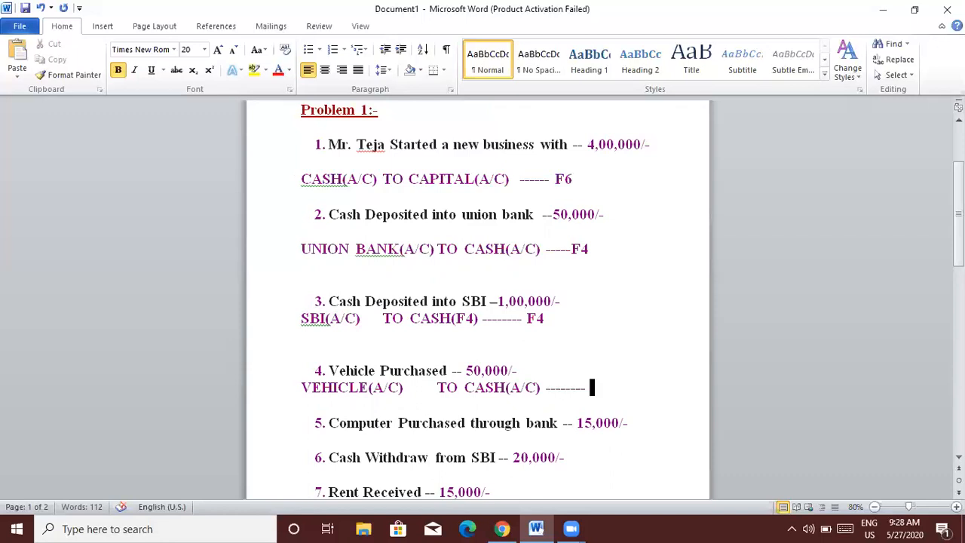
pyautogui.write('F5')
pyautogui.click(641, 426)
pyautogui.press('Return')
pyautogui.press('Return')
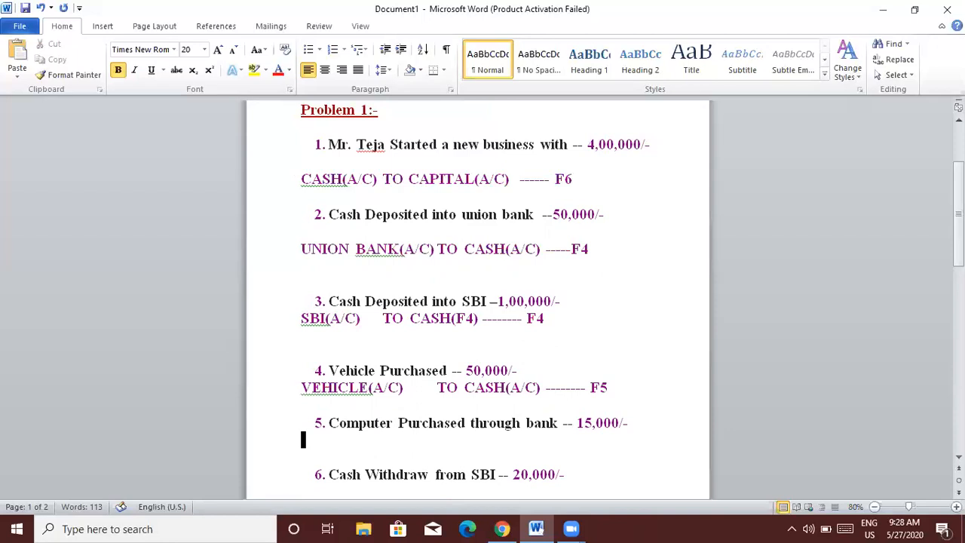
pyautogui.press('Return')
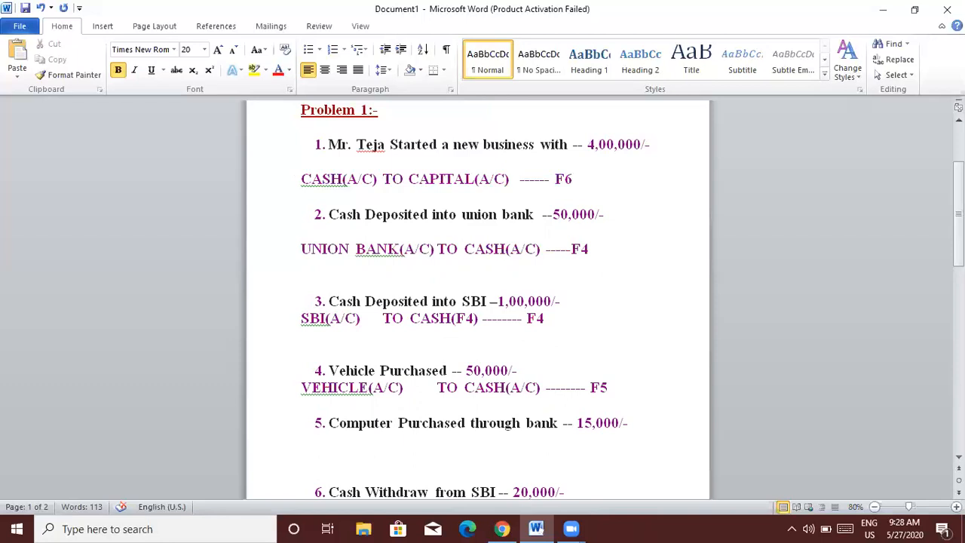
# Type 'COMPUTER(A/C) TO BANK(A/C) -------F5' under item 5 and insert a blank line above item 7.
pyautogui.write('COMPUTER')
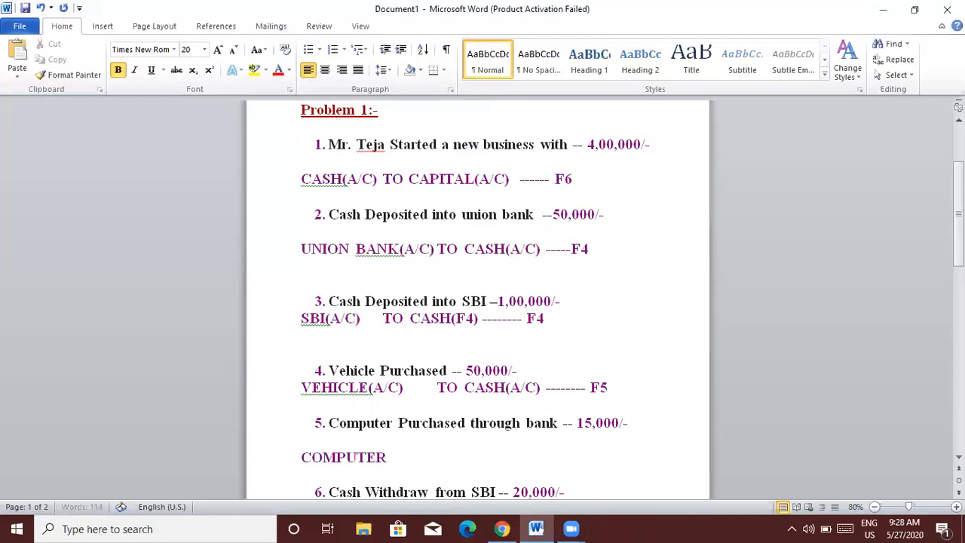
pyautogui.write('(A/C)    TO        BANK(')
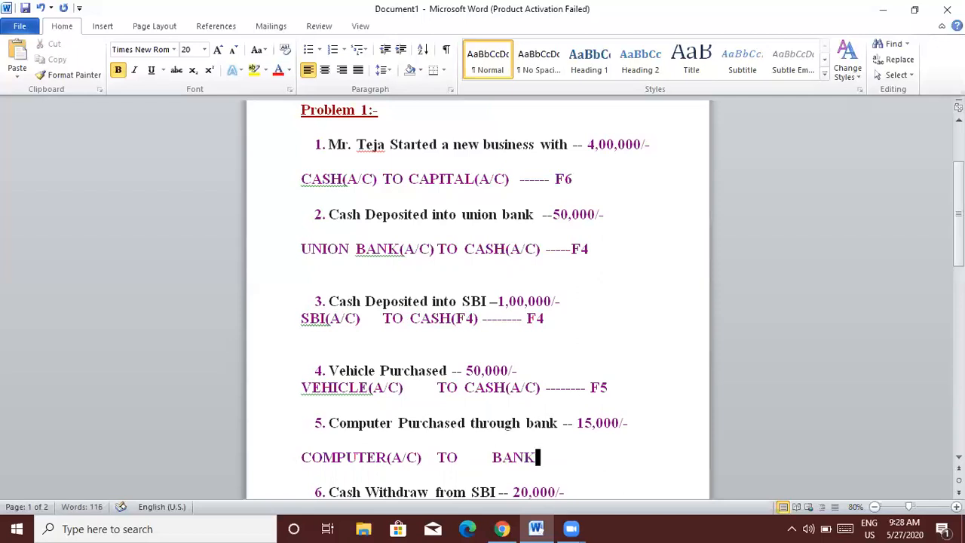
pyautogui.write('A/C)')
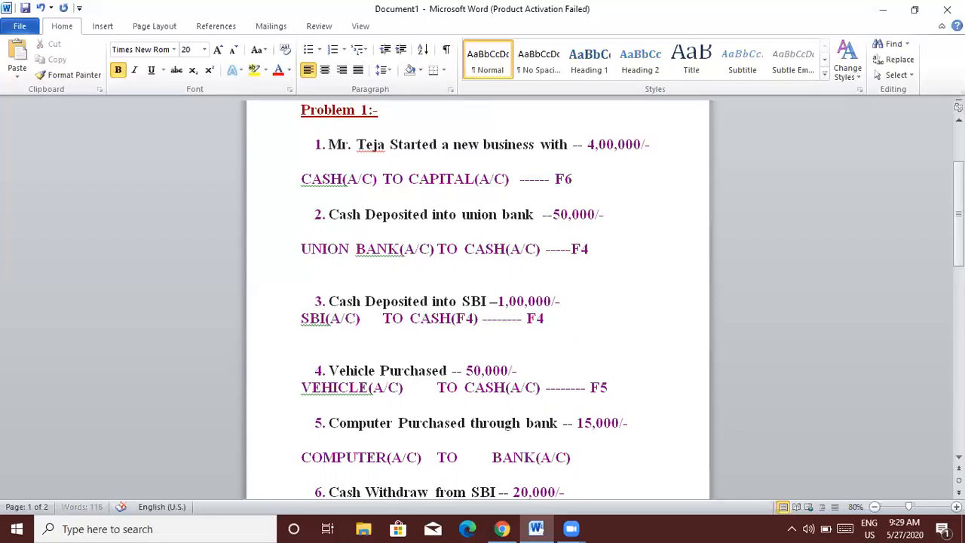
pyautogui.write(' ----')
pyautogui.write('F')
pyautogui.press('Down')
pyautogui.press('Down')
pyautogui.press('Down')
pyautogui.press('Down')
pyautogui.press('Down')
pyautogui.press('Down')
pyautogui.press('Down')
pyautogui.press('Down')
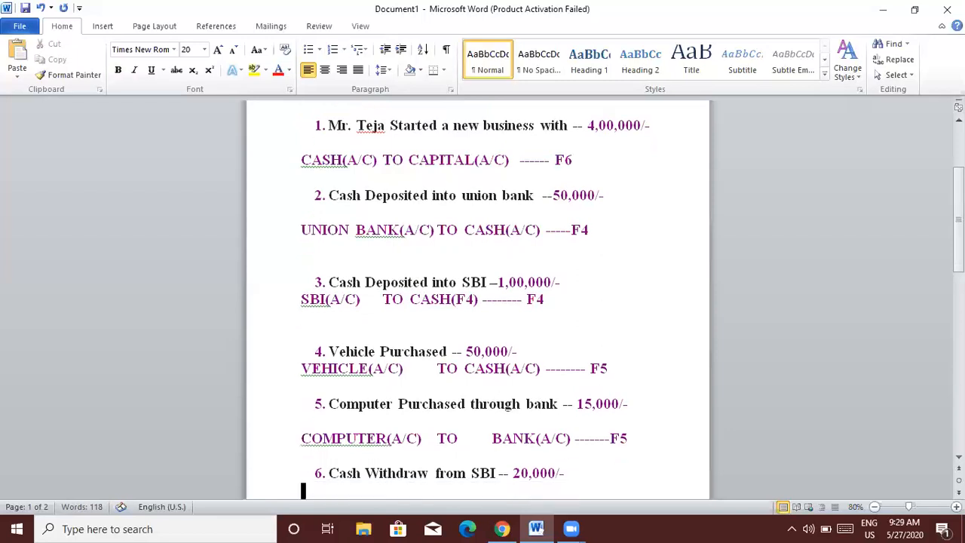
pyautogui.press('Up')
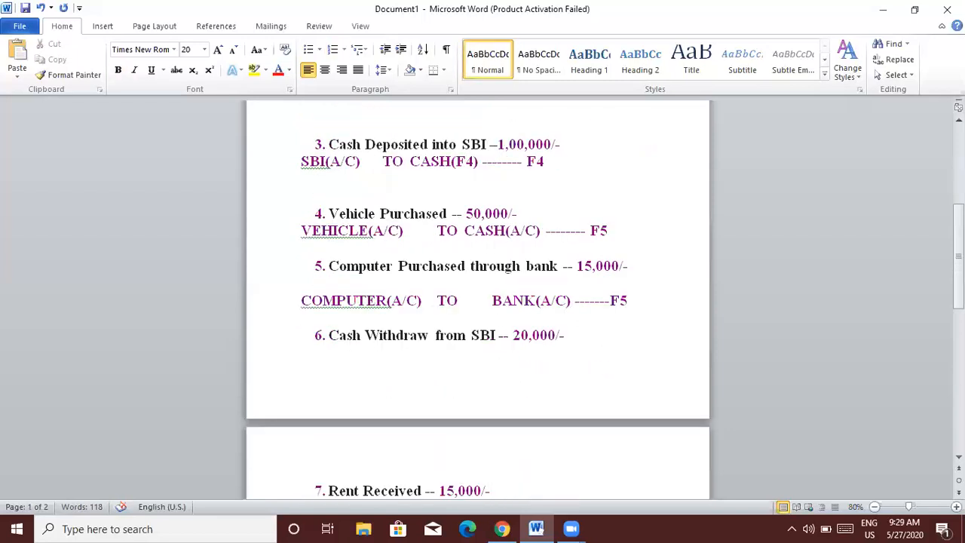
pyautogui.press('Return')
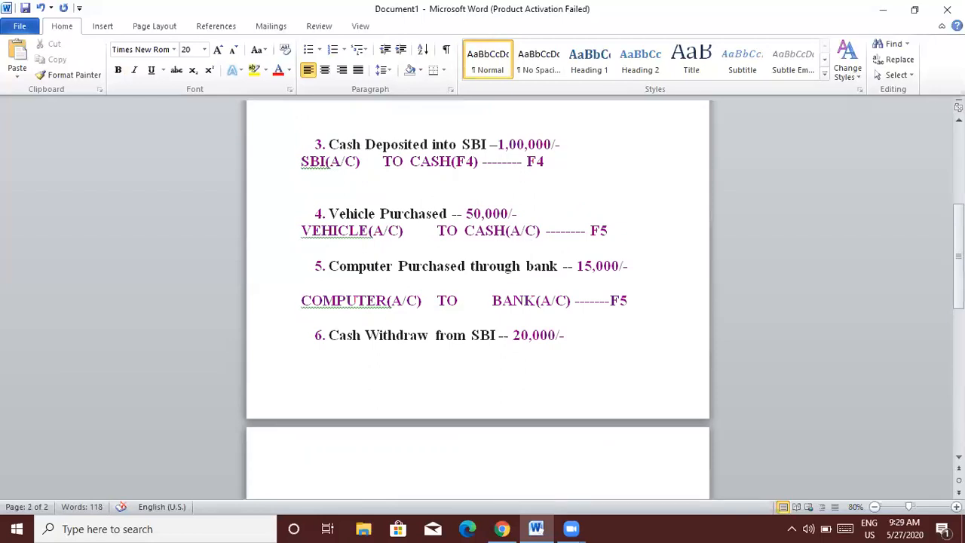
# Enter 'CASH(A/C) TO SBI(A/C) --- F4' under item 6 and open a blank line before item 8.
pyautogui.write('CASH(A/C)        TO')
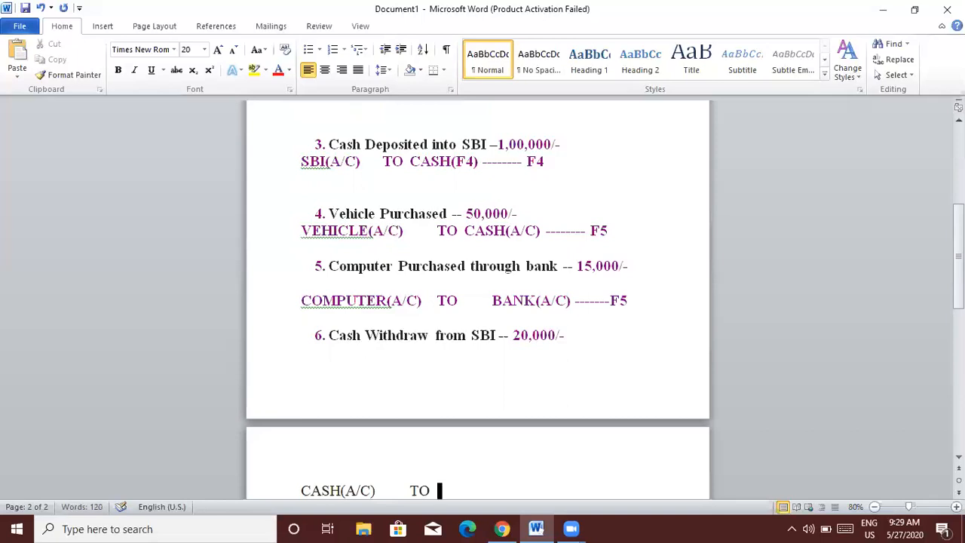
pyautogui.write('        SBI(A')
pyautogui.write('/C)')
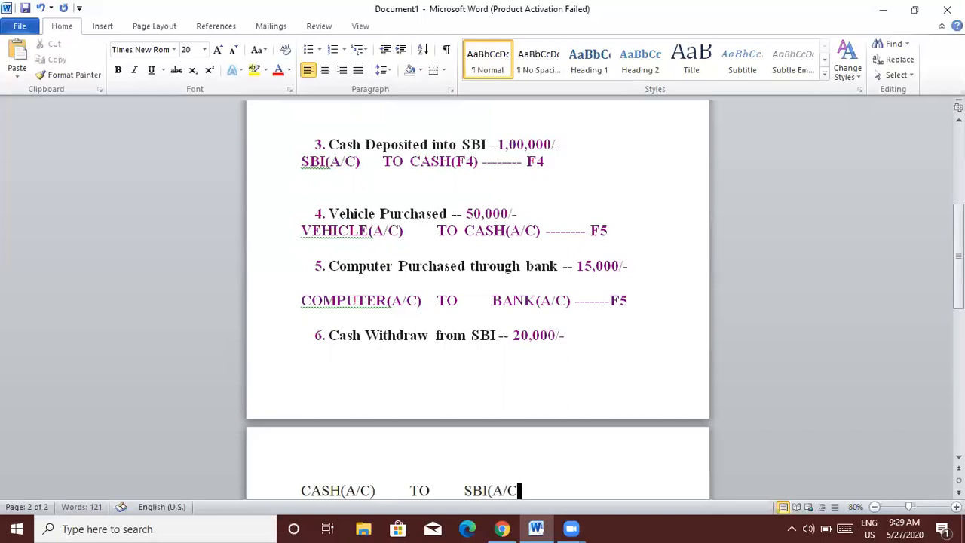
pyautogui.write(' -------')
pyautogui.write('F4')
pyautogui.press('Return')
pyautogui.write('7. Rent Received -- 15,000/-')
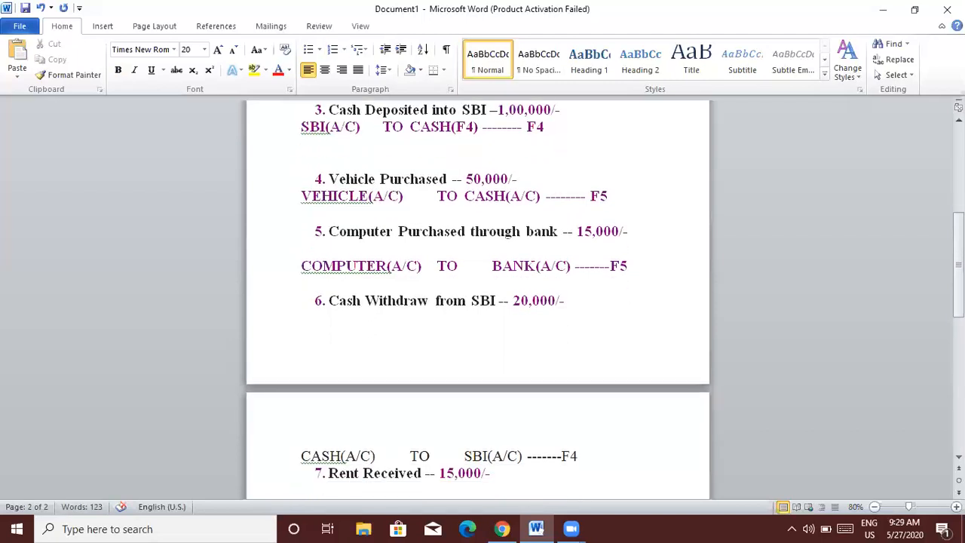
pyautogui.press('Return')
pyautogui.write('8. Cash Deposited into SBI -- 20,000/-')
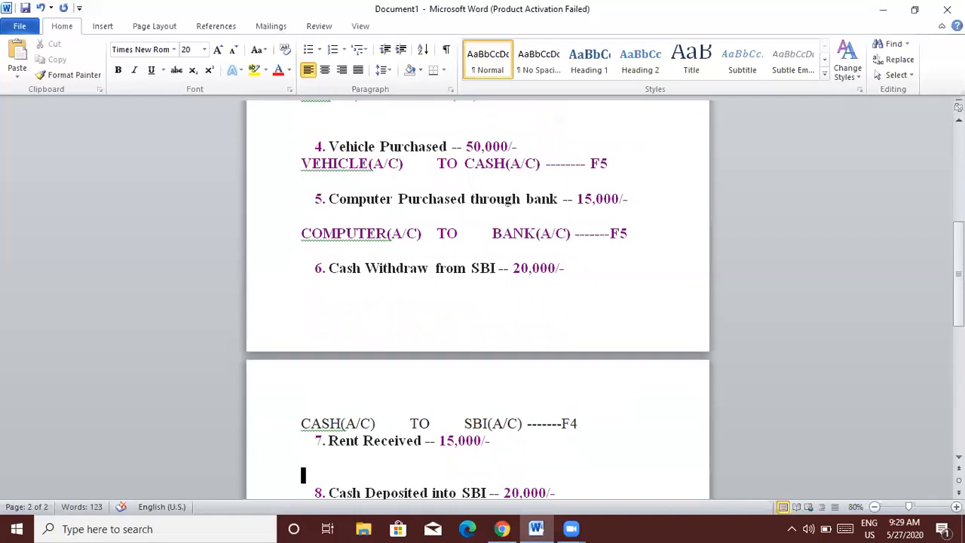
# Write 'CASH(A/C) TO RENT RECEIVED(A/C) -----F6' under item 7.
pyautogui.write('CASH(A/C)')
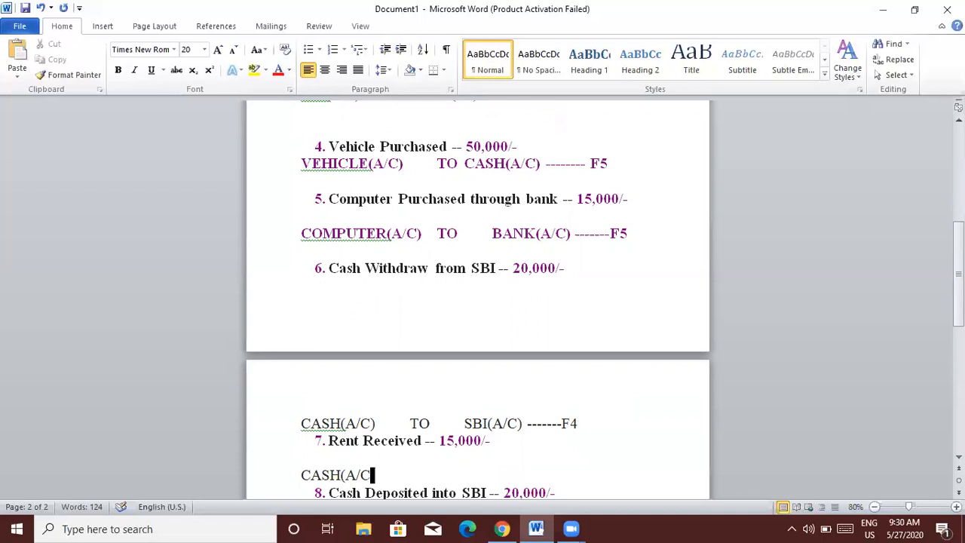
pyautogui.press('Tab')
pyautogui.press('Tab')
pyautogui.write('TO')
pyautogui.press('Tab')
pyautogui.press('Tab')
pyautogui.write('RENT RECEIVED(A/C)')
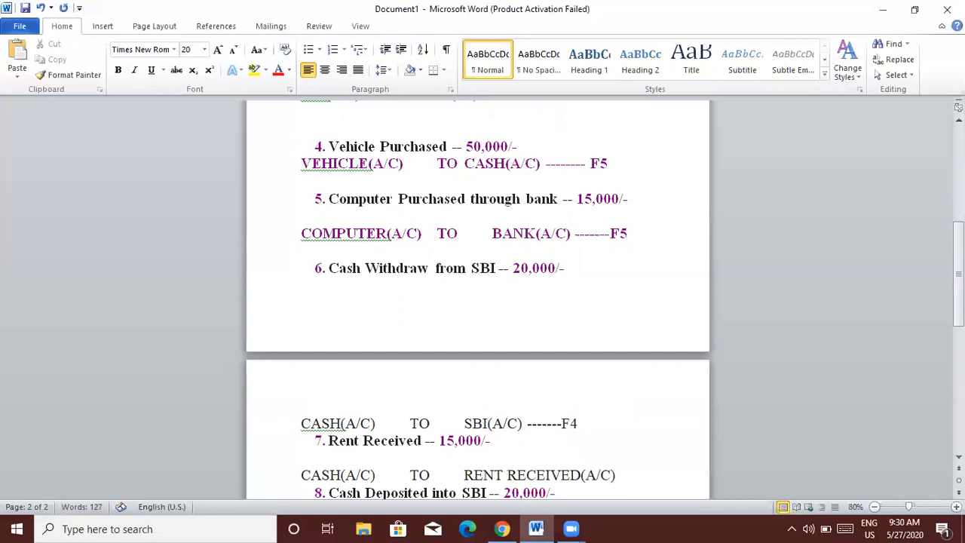
pyautogui.write(' --')
pyautogui.write('---F')
pyautogui.press('BackSpace')
pyautogui.press('BackSpace')
pyautogui.write('F6')
pyautogui.press('Return')
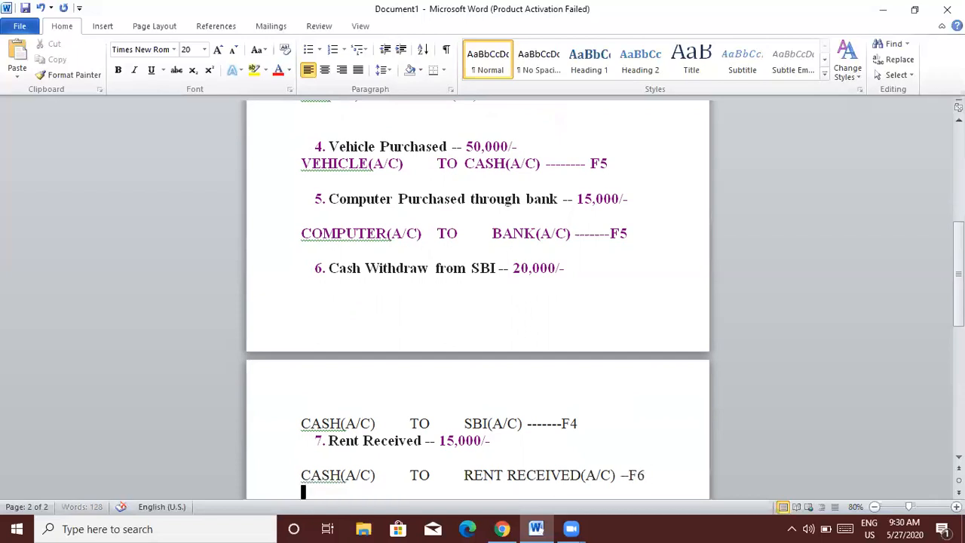
pyautogui.press('Down')
pyautogui.press('Down')
pyautogui.press('Down')
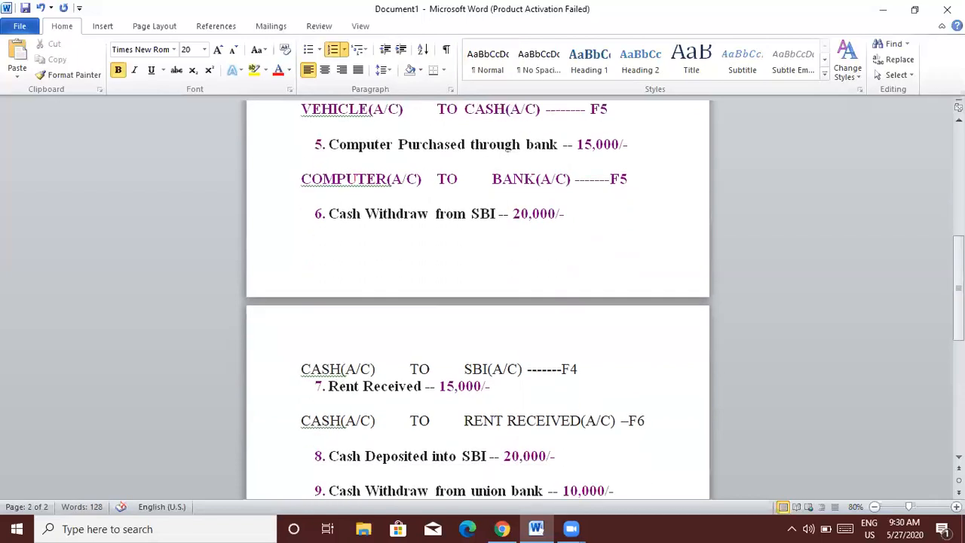
pyautogui.press('Up')
# Add 'SBI(A/C) TO CASH(A/C) -----4' on a new unnumbered line under item 8.
pyautogui.click(564, 454)
pyautogui.press('Return')
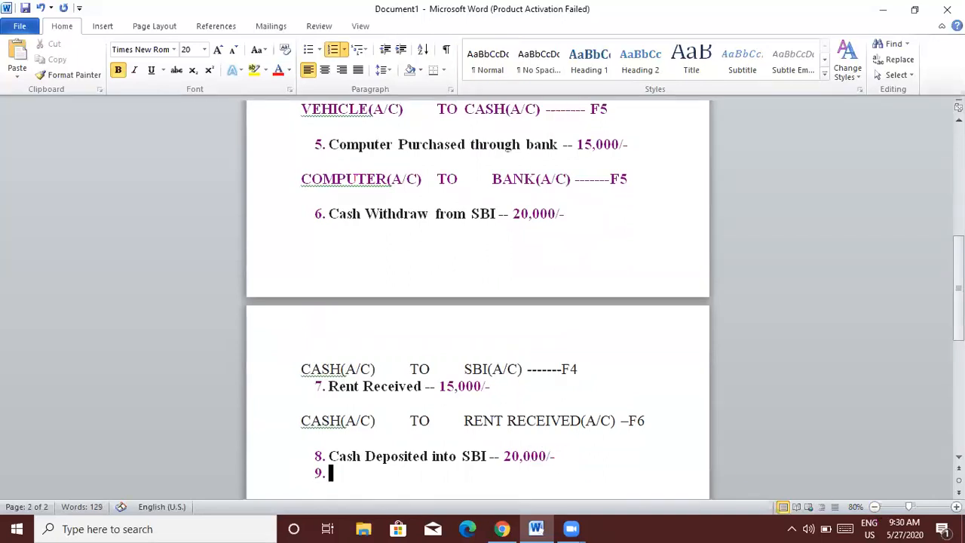
pyautogui.press('Return')
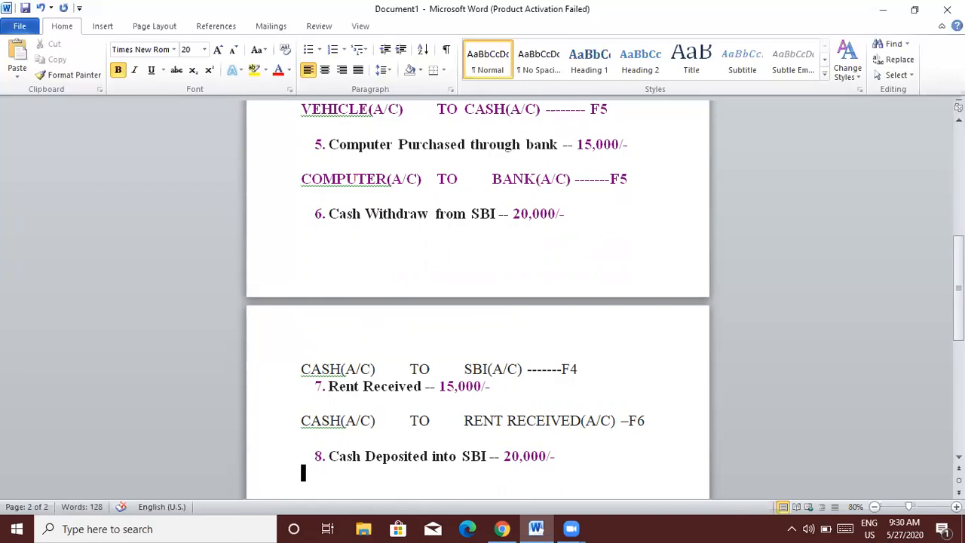
pyautogui.write('SBI(A/C)')
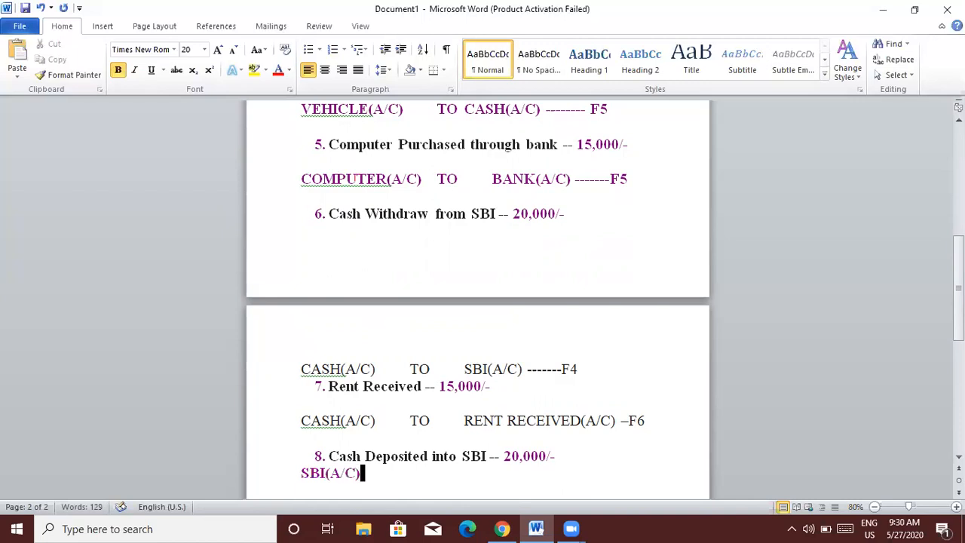
pyautogui.press('Tab')
pyautogui.write('TO')
pyautogui.press('Tab')
pyautogui.write('CASH(A/C) -----')
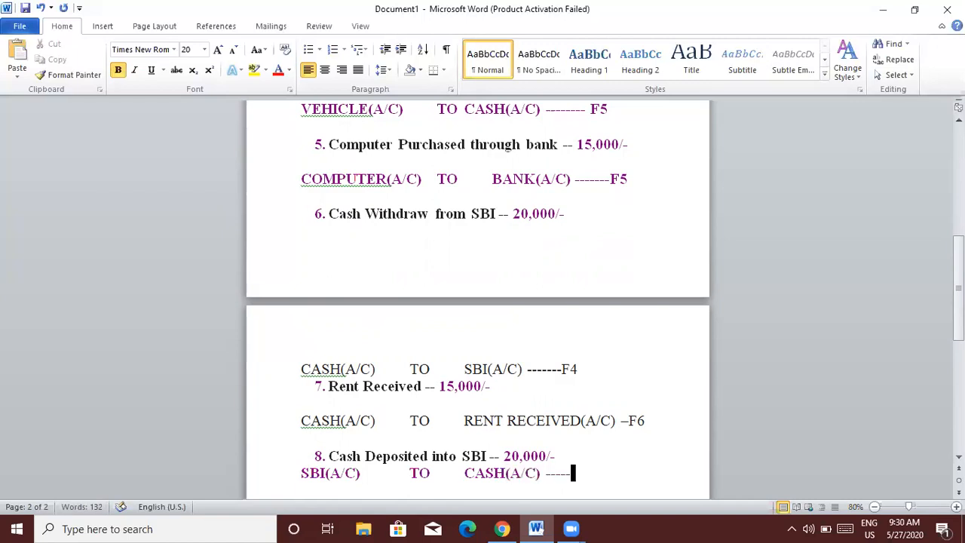
pyautogui.write('4')
pyautogui.press('Down')
pyautogui.press('Down')
pyautogui.press('Down')
pyautogui.press('Down')
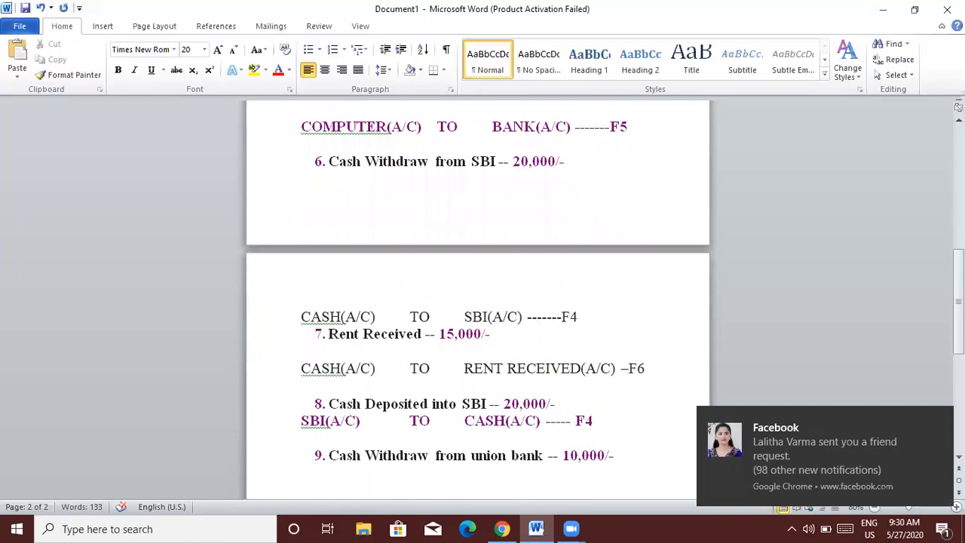
# Type 'CASH(A/C) TO UNION BANK(A/C) ------F4' under item 9.
pyautogui.write('CASH(A/C)')
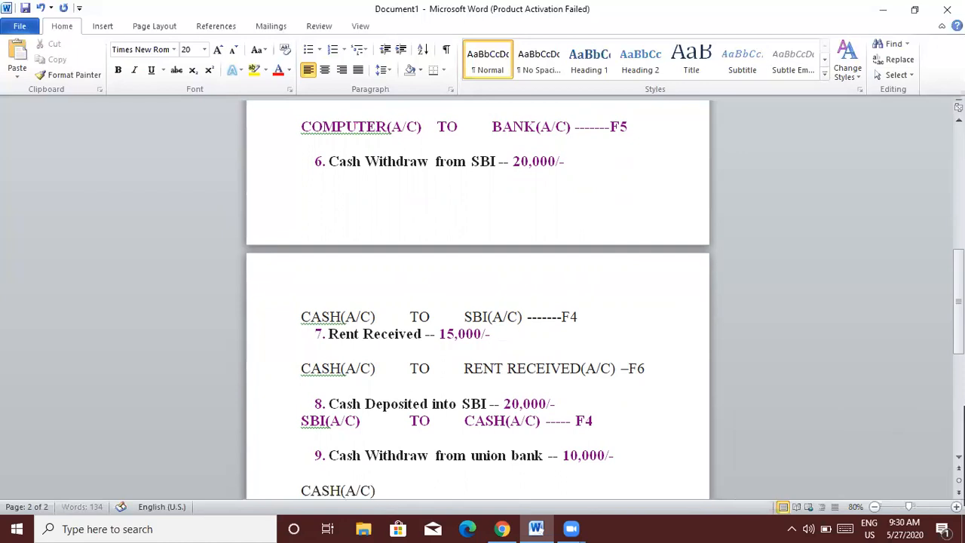
pyautogui.press('Tab')
pyautogui.write('TO  UNIT')
pyautogui.press('BackSpace')
pyautogui.write('ON BANK')
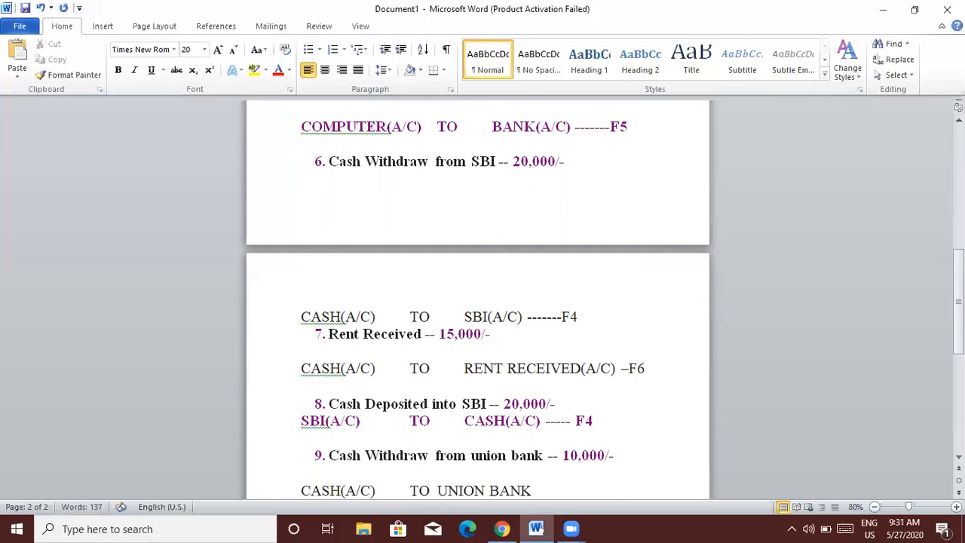
pyautogui.write('(A/C)')
pyautogui.write(' ------F4')
pyautogui.press('Down')
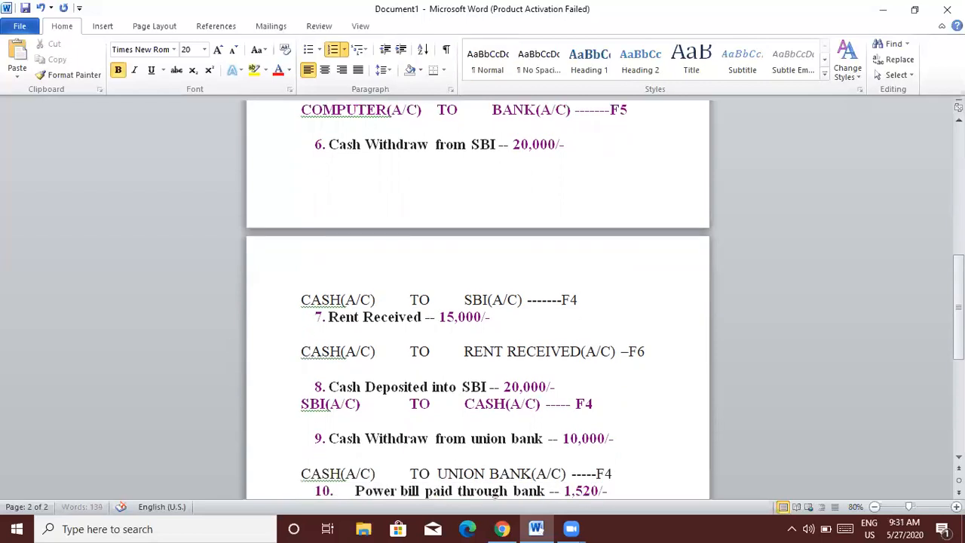
pyautogui.press('Down')
pyautogui.press('Down')
# Insert 'SBI' into item 10's bank and write 'POWERBILL PAID(A/C) TO SBI BANK(A/C) --- F5' beneath it.
pyautogui.press('Up')
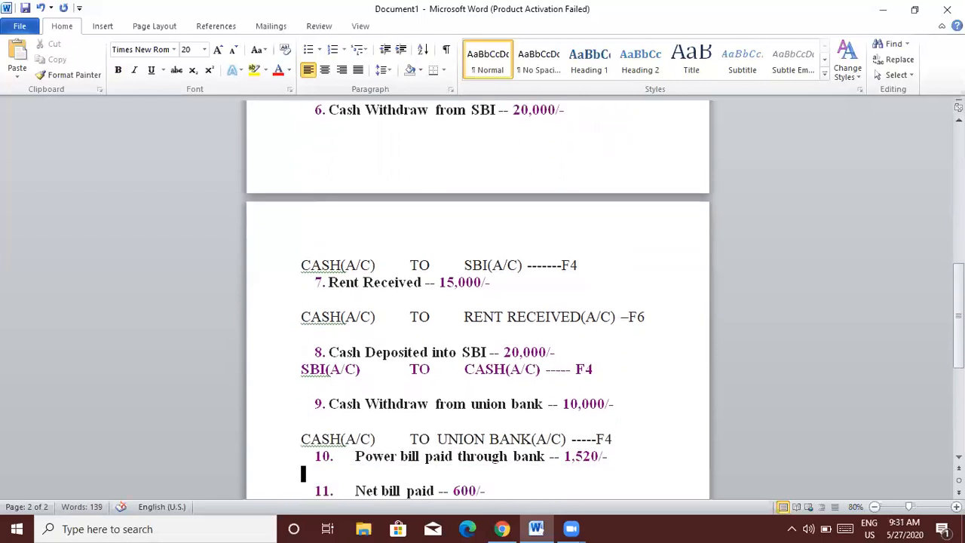
pyautogui.press('Return')
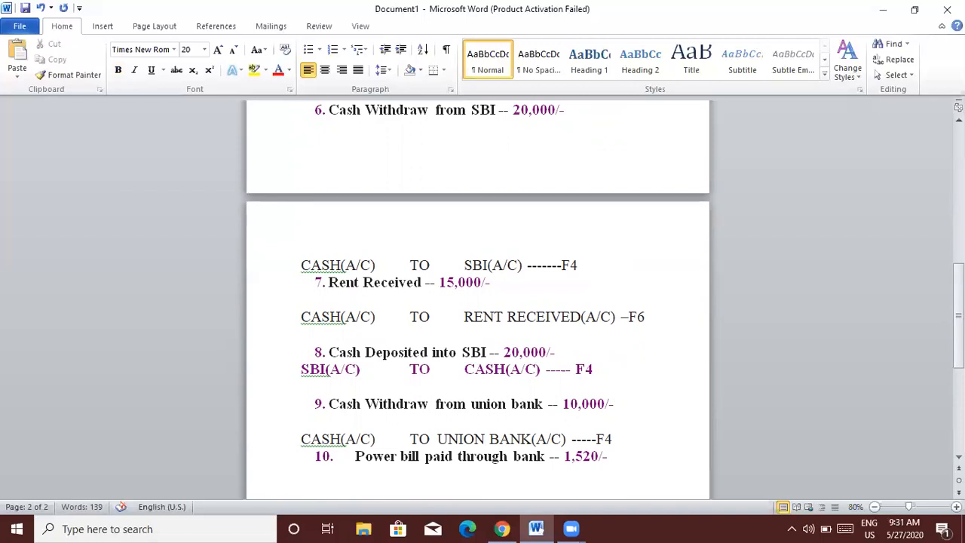
pyautogui.click(515, 456)
pyautogui.write('SBI')
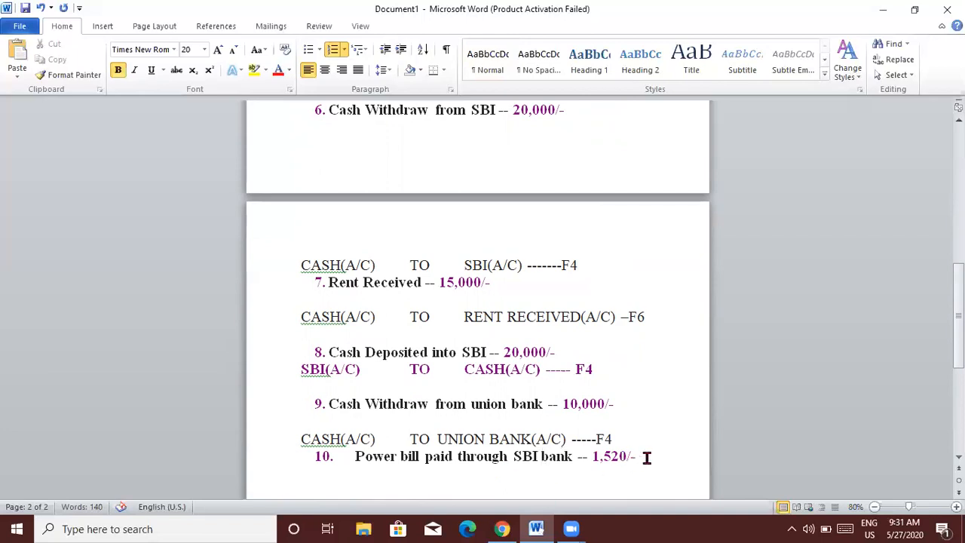
pyautogui.press('Return')
pyautogui.press('Return')
pyautogui.press('Return')
pyautogui.write('POWERB')
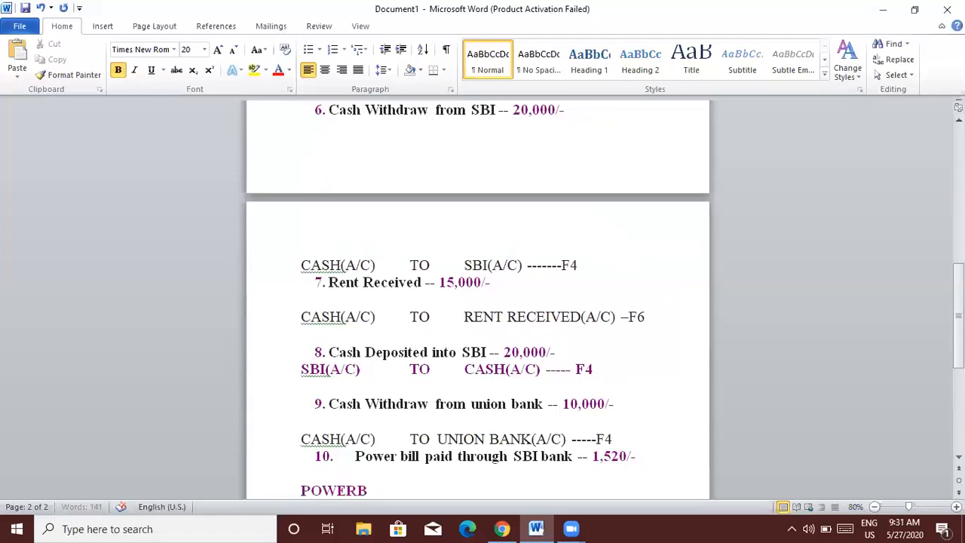
pyautogui.write('ILL PAID')
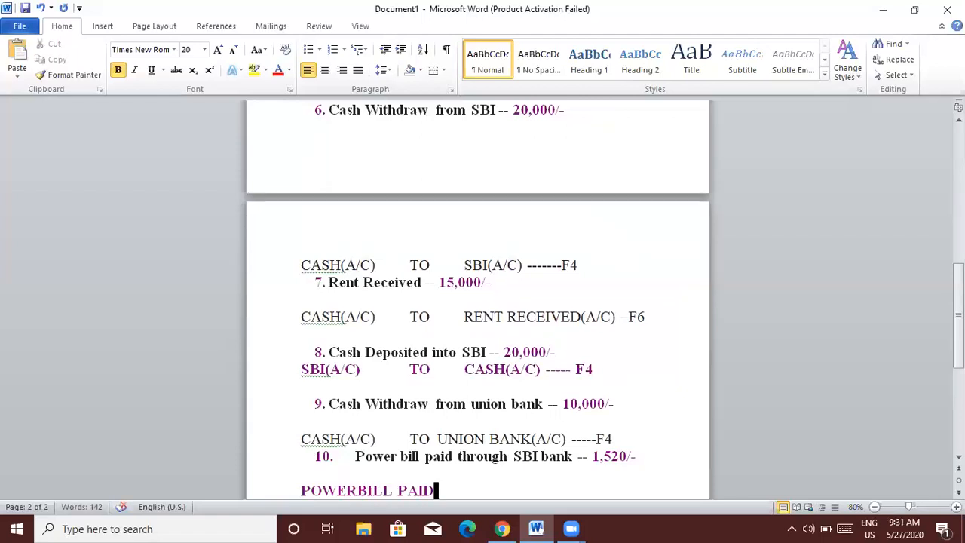
pyautogui.write('(A/C)      TO')
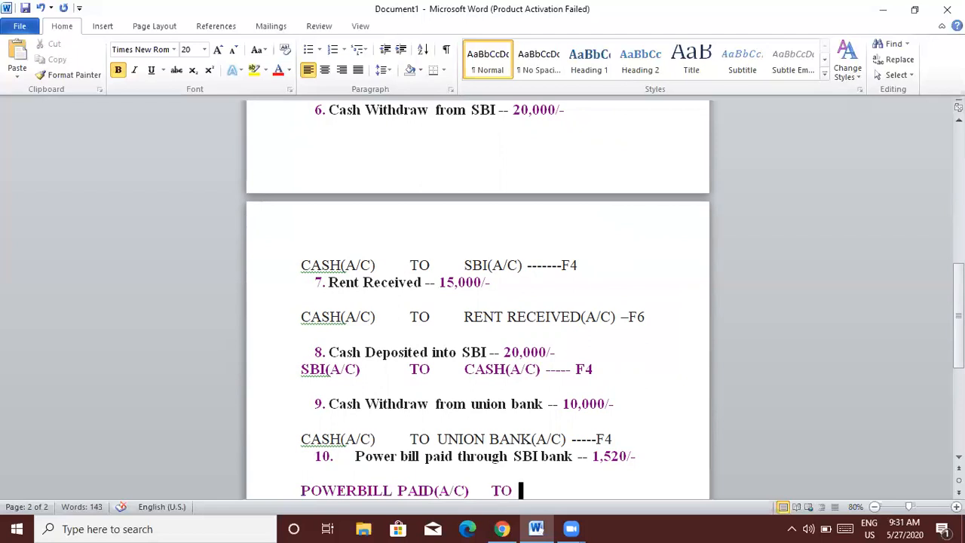
pyautogui.write('SBI BAN')
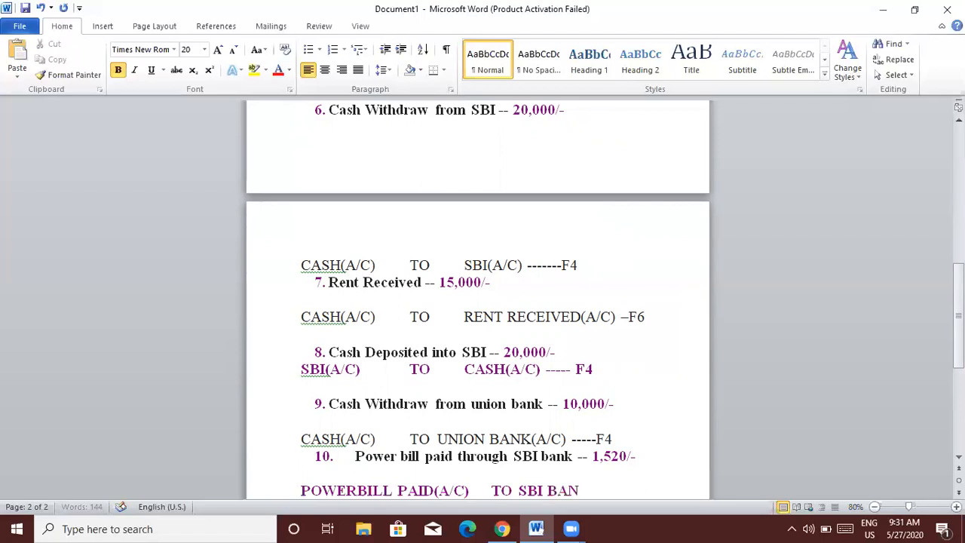
pyautogui.write('K(A/C) ---')
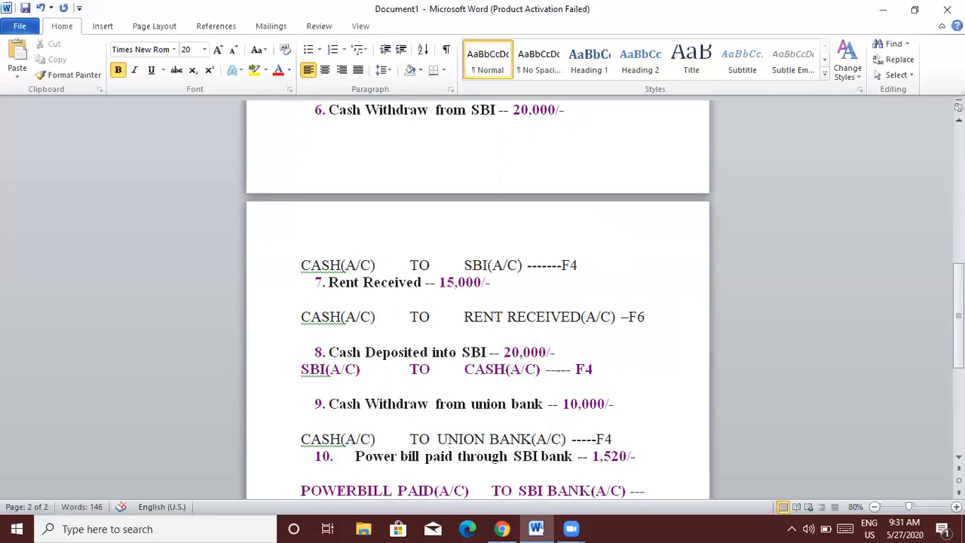
pyautogui.write(' F5')
pyautogui.press('BackSpace')
pyautogui.press('BackSpace')
pyautogui.write('F5')
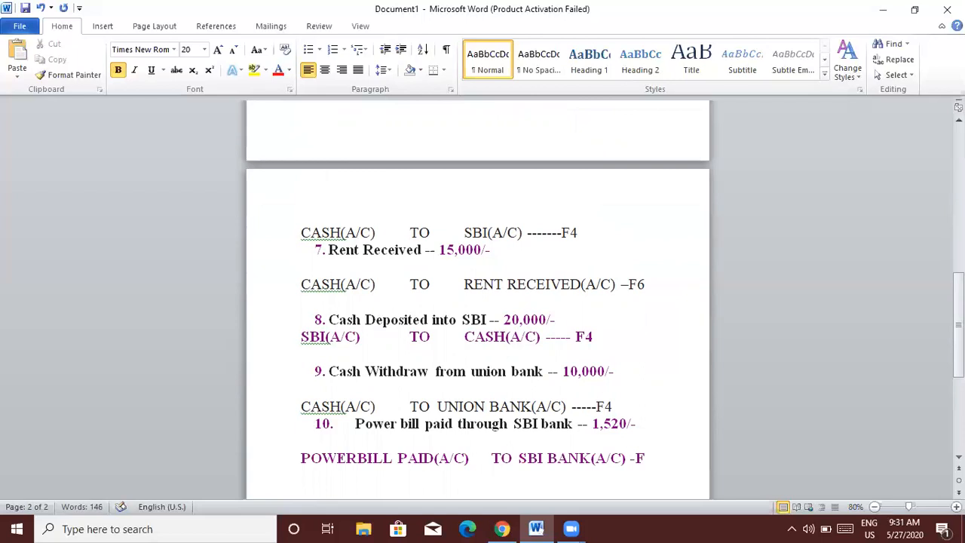
# Enter 'NETBILL (A/C) TO CASH(A/C) ---- F5' under item 11.
pyautogui.press('Down')
pyautogui.press('Down')
pyautogui.press('Down')
pyautogui.press('Down')
pyautogui.press('Down')
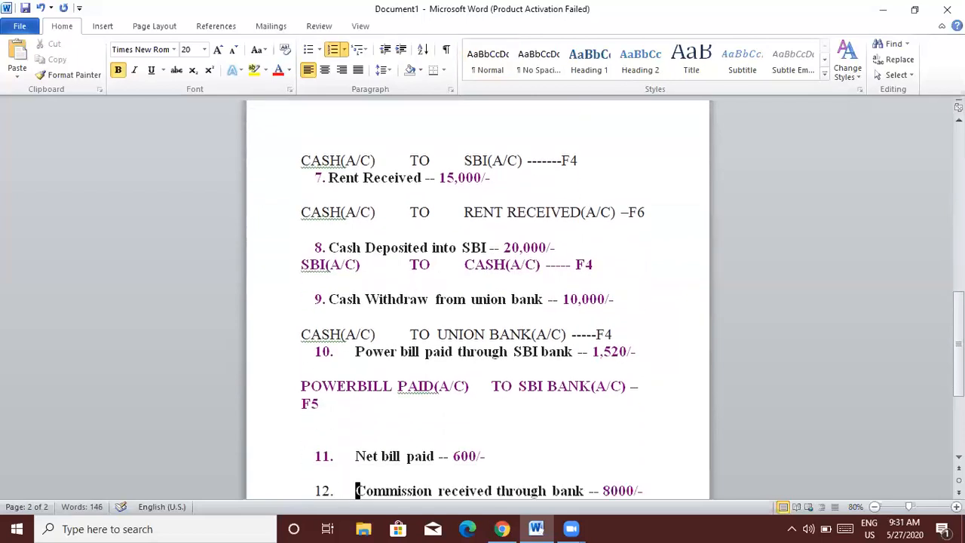
pyautogui.press('Up')
pyautogui.press('Return')
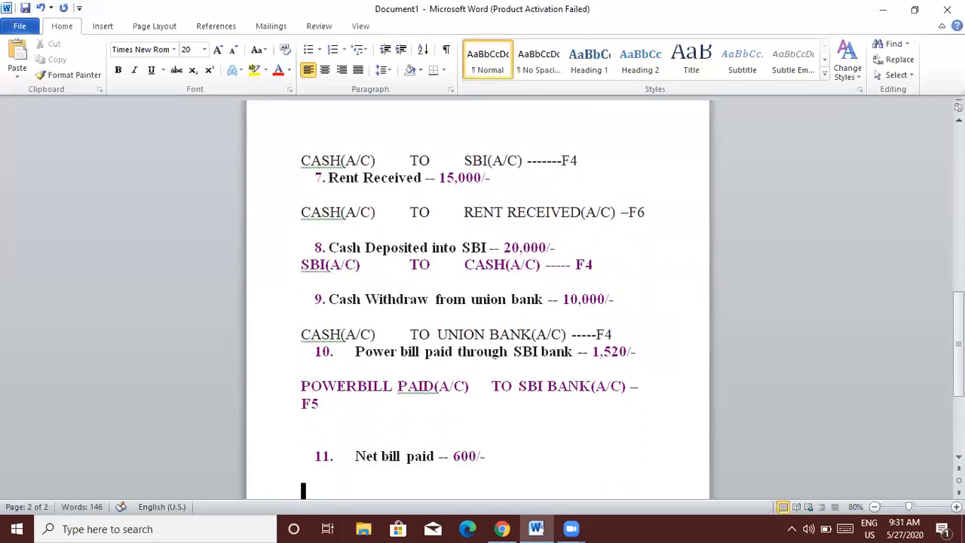
pyautogui.write('NETBIL')
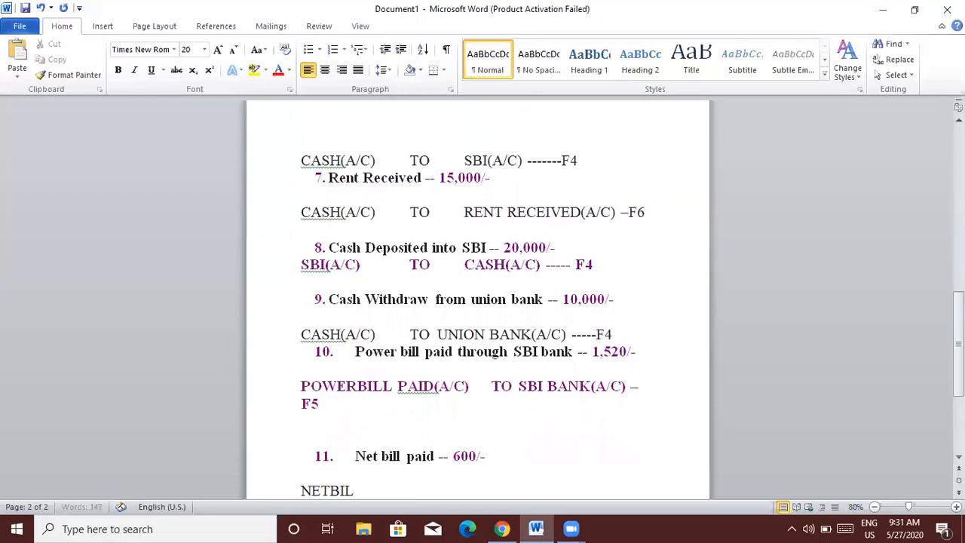
pyautogui.write('L (A/C)')
pyautogui.press('Tab')
pyautogui.write('TO CASH(A/C) -')
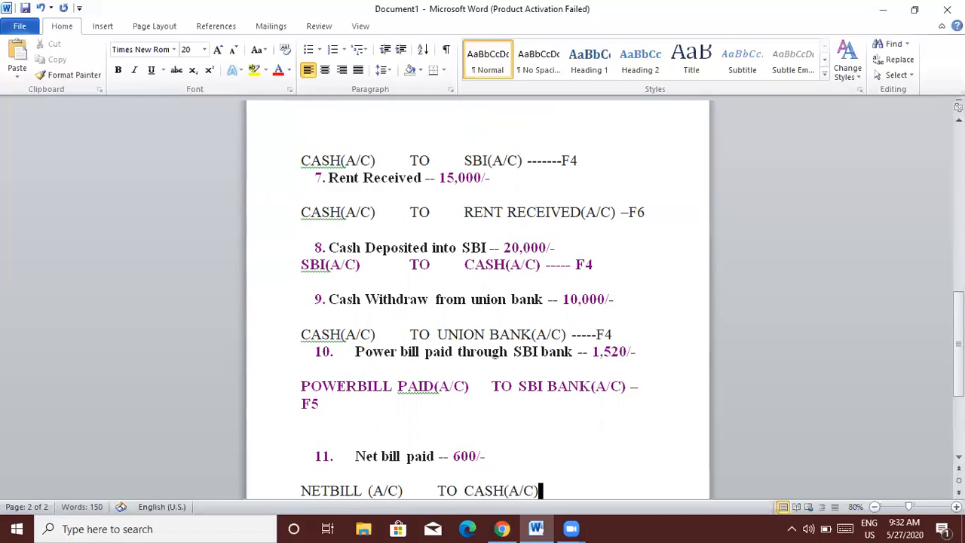
pyautogui.write('--- F5')
pyautogui.press('Down')
pyautogui.press('Down')
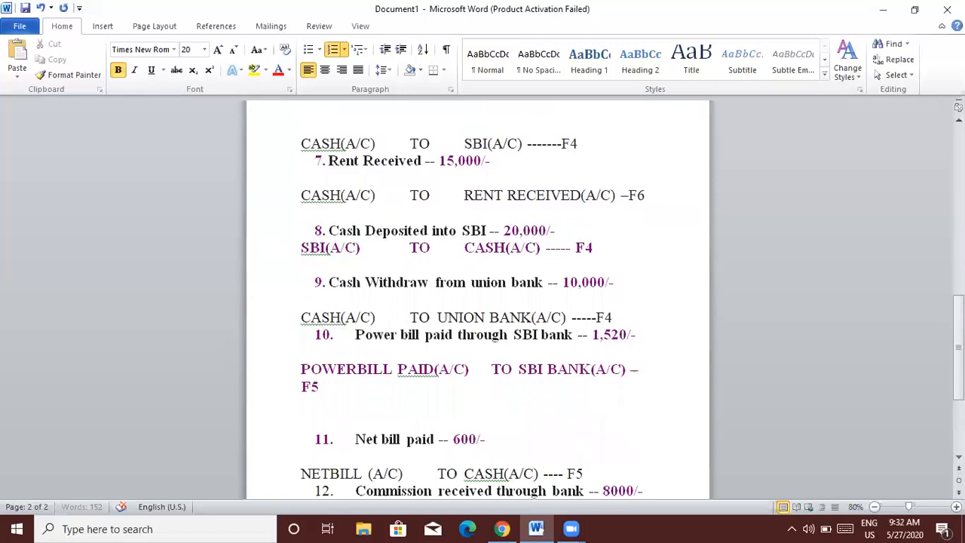
pyautogui.press('Return')
pyautogui.press('Return')
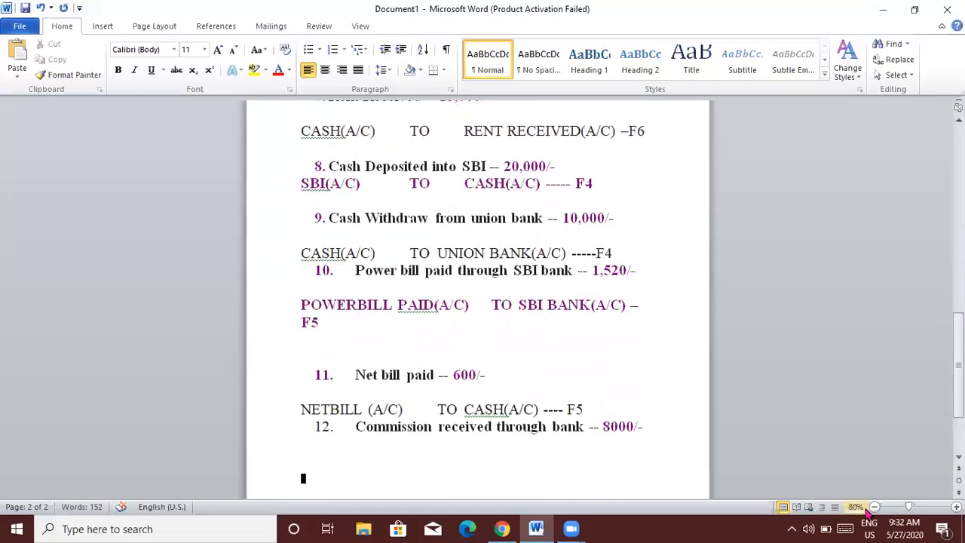
# Change item 12 to 'UNION bank' and add 'UNION BANK(A/C) TO COMMISSION RECEIVED(A/C) ---- F6' below it.
pyautogui.click(552, 427)
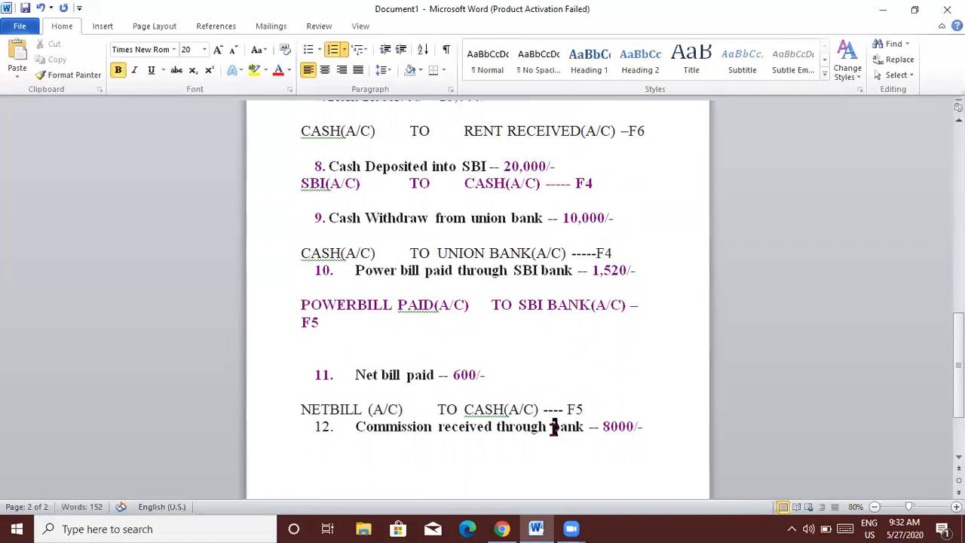
pyautogui.write('UNION')
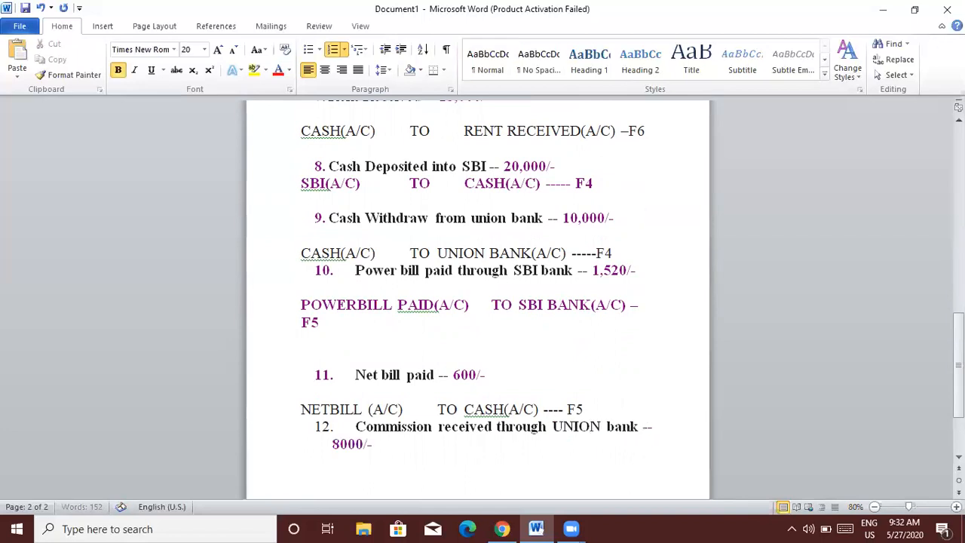
pyautogui.click(419, 446)
pyautogui.press('Return')
pyautogui.press('Return')
pyautogui.press('Return')
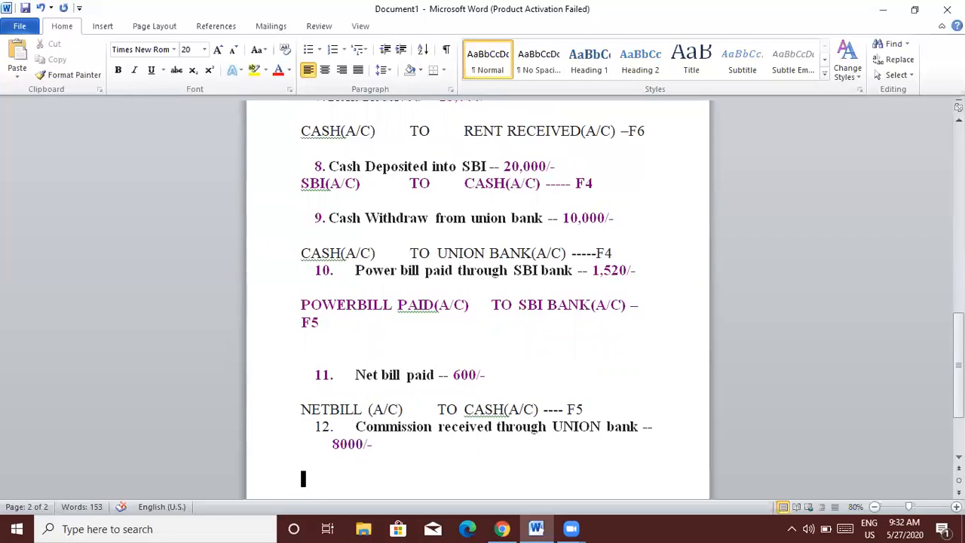
pyautogui.write('UNION BANK')
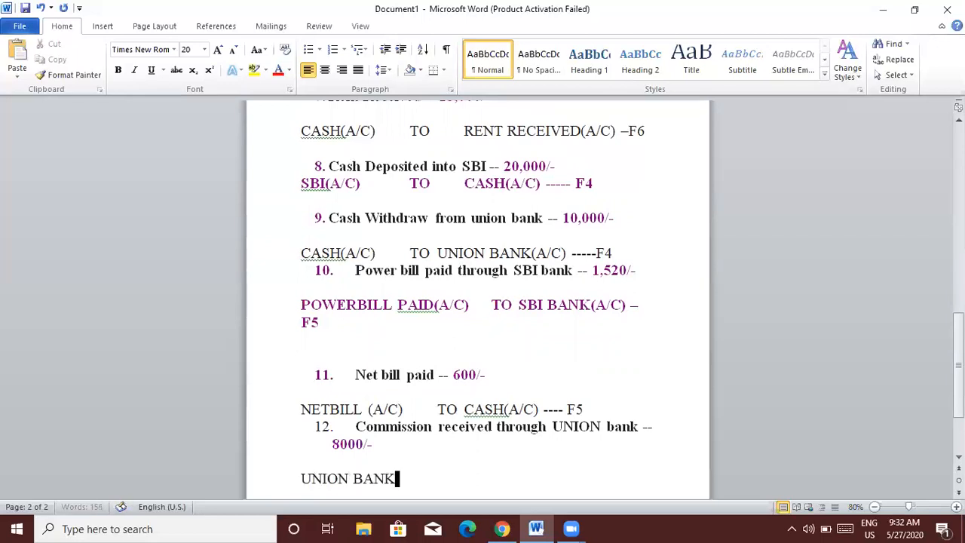
pyautogui.write('(A/C)')
pyautogui.press('Tab')
pyautogui.write('TO')
pyautogui.press('Tab')
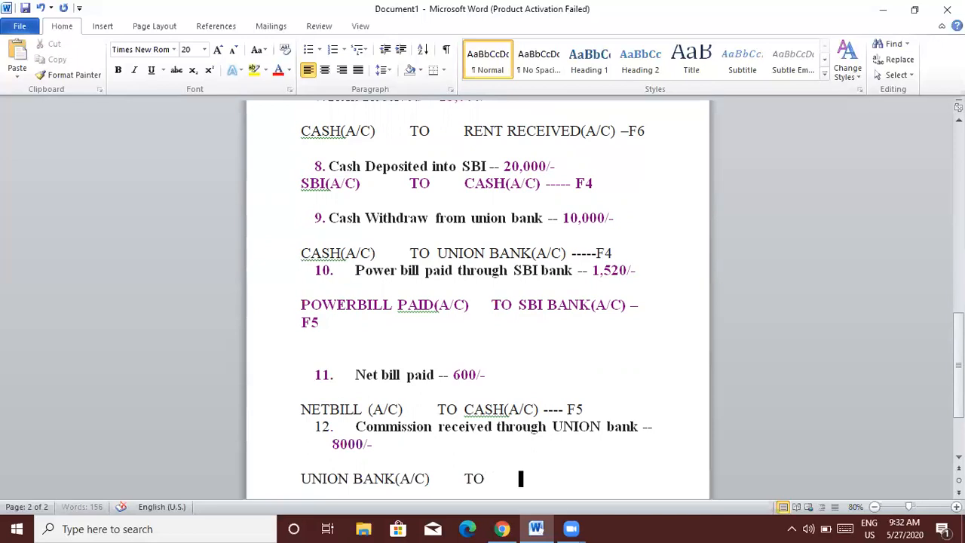
pyautogui.write('COMMISSION RECEI')
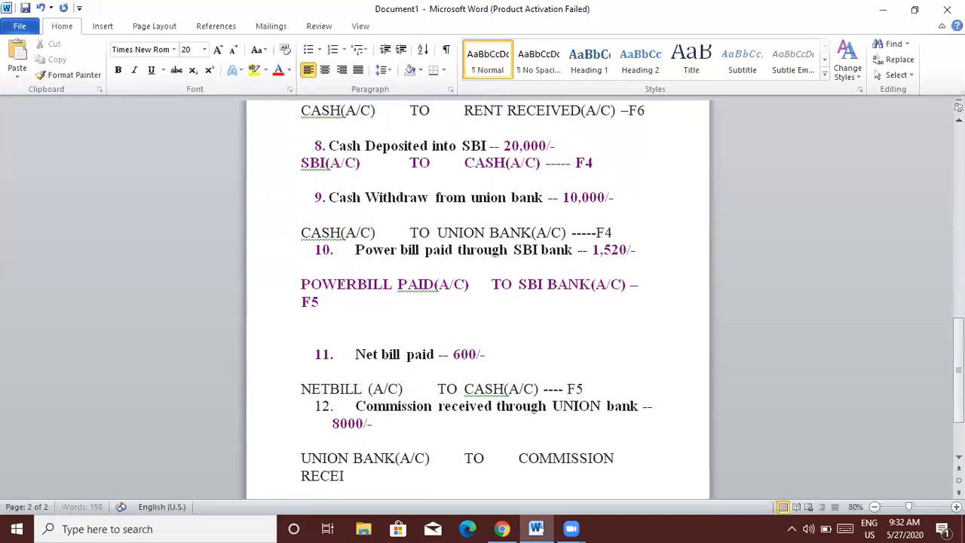
pyautogui.write('VED(A/C)    ----------------')
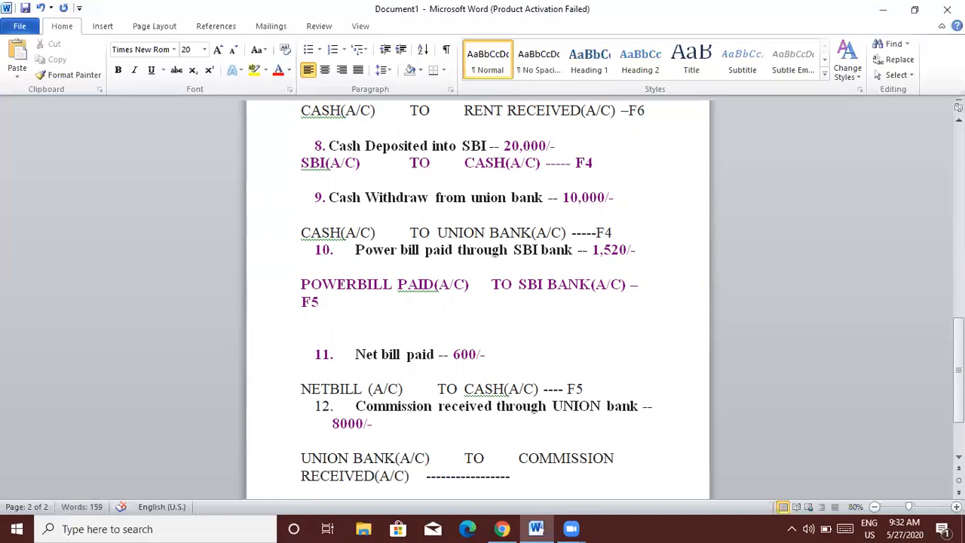
pyautogui.write(' F6')
# Return to the top of the document, then minimize Word and the browser.
pyautogui.press('Up')
pyautogui.press('Up')
pyautogui.press('Up')
pyautogui.press('Up')
pyautogui.press('Up')
pyautogui.press('Up')
pyautogui.press('Up')
pyautogui.press('Up')
pyautogui.press('Up')
pyautogui.press('Up')
pyautogui.press('Up')
pyautogui.press('Up')
pyautogui.press('Up')
pyautogui.press('Up')
pyautogui.press('Up')
pyautogui.press('Up')
pyautogui.press('Up')
pyautogui.press('Up')
pyautogui.press('Up')
pyautogui.press('Up')
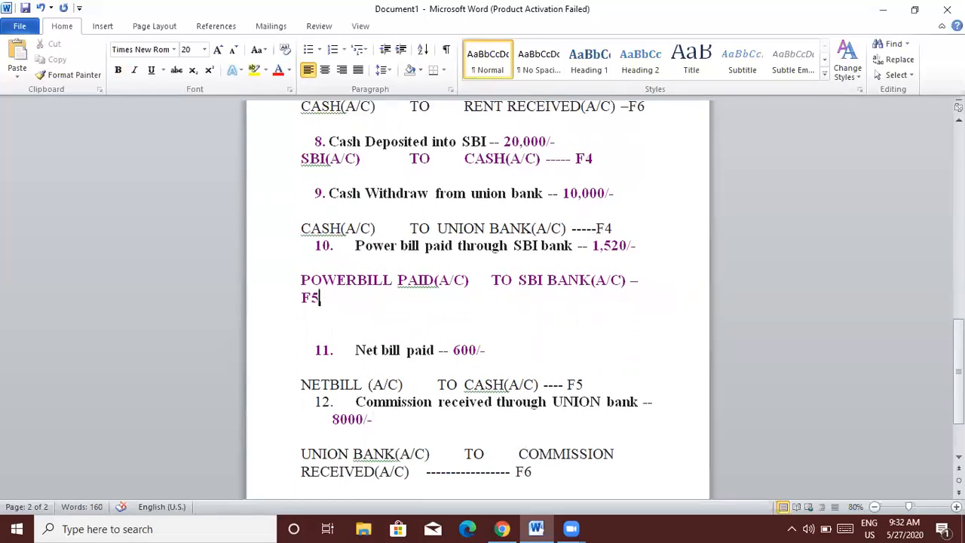
pyautogui.press('Up')
pyautogui.press('Up')
pyautogui.press('Up')
pyautogui.press('Up')
pyautogui.press('Up')
pyautogui.press('Up')
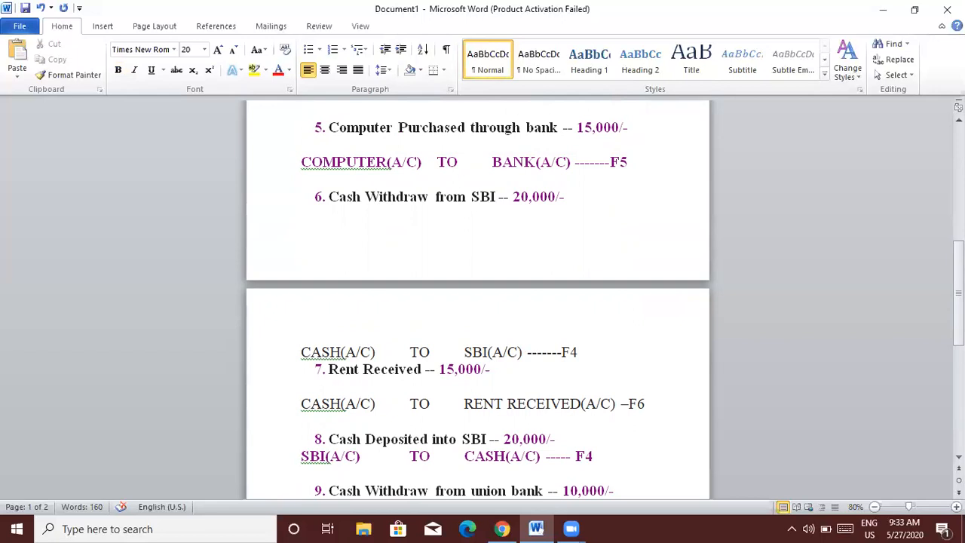
pyautogui.press('Up')
pyautogui.press('Up')
pyautogui.press('Up')
pyautogui.press('Up')
pyautogui.press('Up')
pyautogui.press('Up')
pyautogui.press('Up')
pyautogui.press('Up')
pyautogui.press('Up')
pyautogui.press('Up')
pyautogui.press('Up')
pyautogui.press('Up')
pyautogui.press('Up')
pyautogui.press('Up')
pyautogui.press('Up')
pyautogui.press('Up')
pyautogui.press('Up')
pyautogui.press('Up')
pyautogui.press('Up')
pyautogui.press('Up')
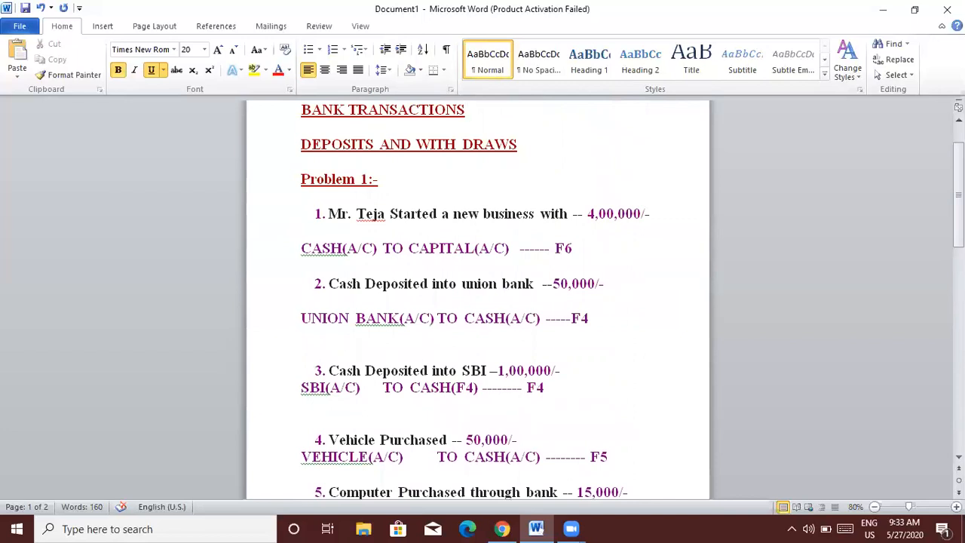
pyautogui.click(884, 9)
pyautogui.click(887, 12)
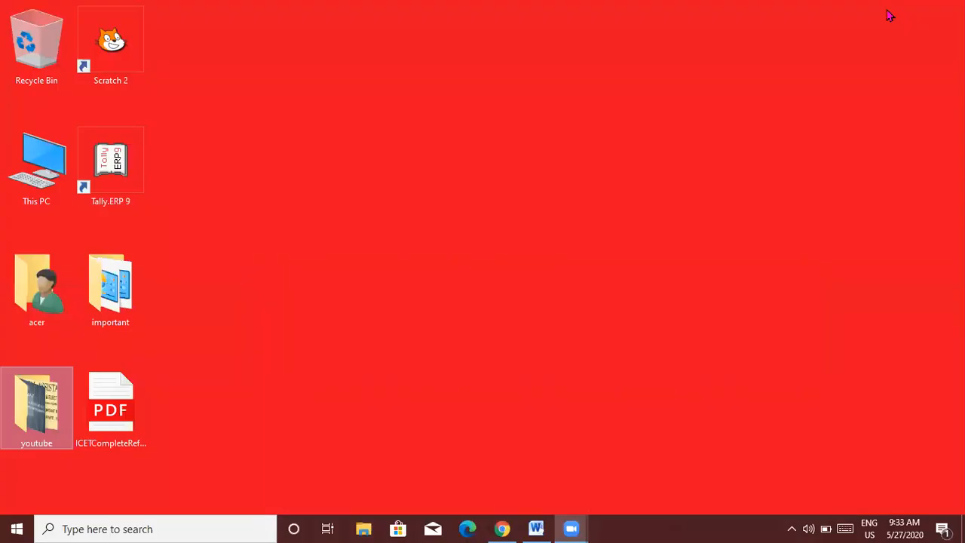
# Launch Tally.ERP 9 in Educational Mode.
pyautogui.doubleClick(114, 184)
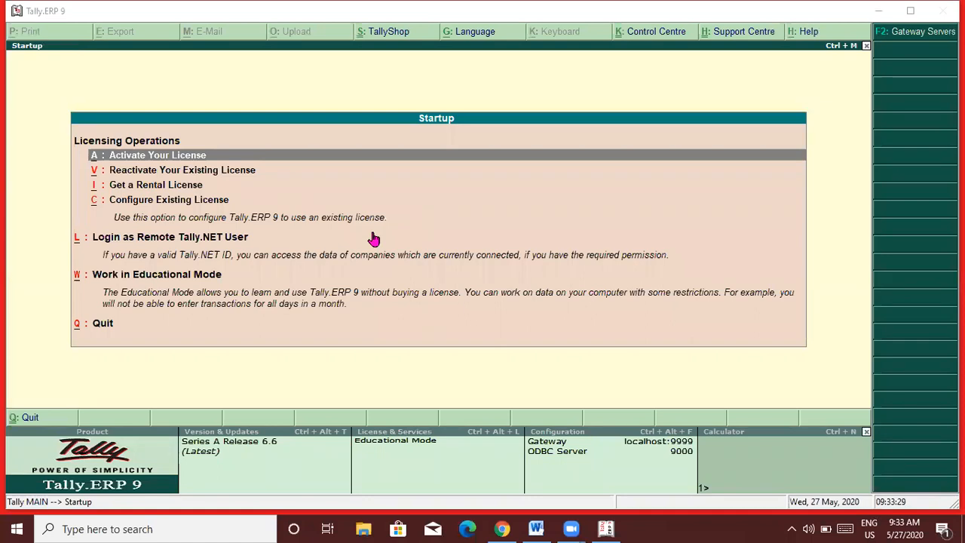
pyautogui.click(134, 279)
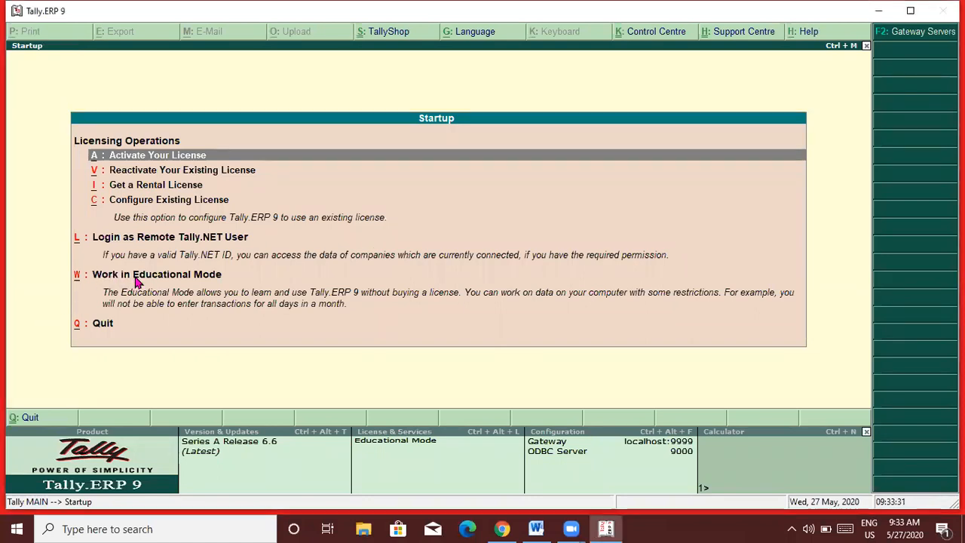
pyautogui.click(136, 280)
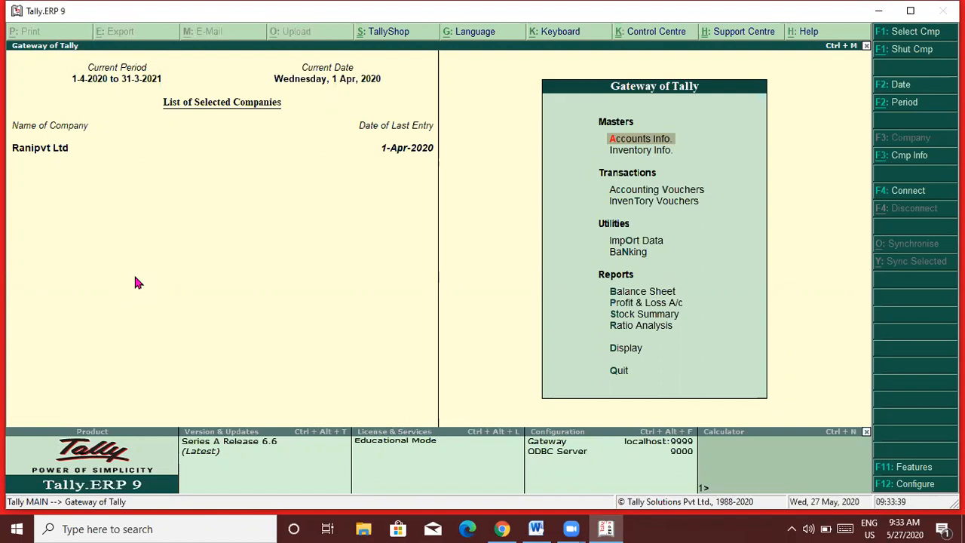
# Begin Create Company, mistype 'teja enterprises' into the directory field, then quit the form unsaved.
pyautogui.hotkey('alt', 'F3')
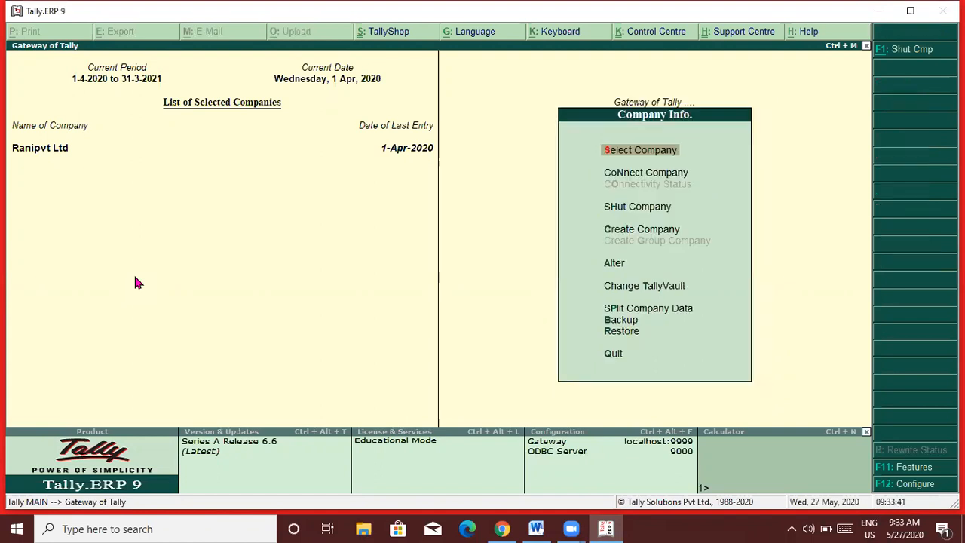
pyautogui.press('Down')
pyautogui.press('Down')
pyautogui.press('Down')
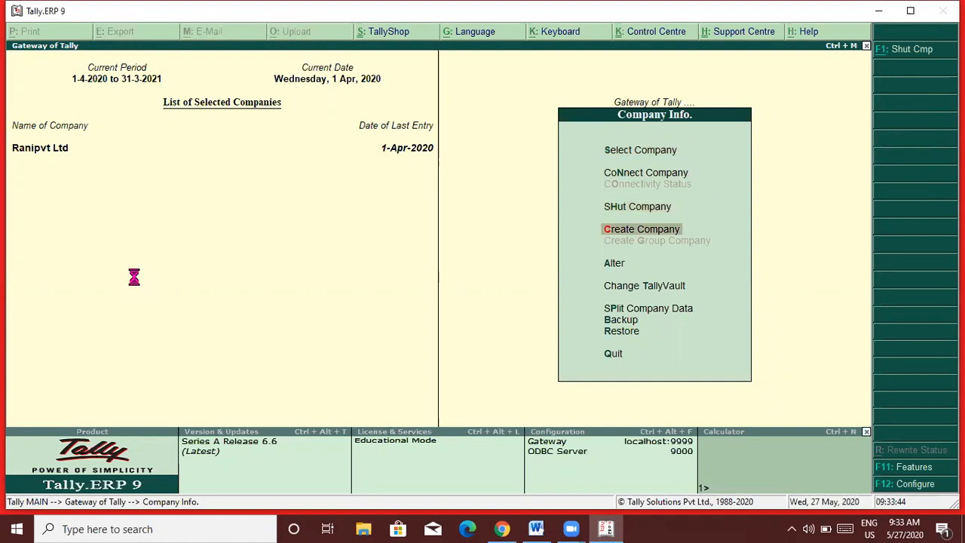
pyautogui.press('Return')
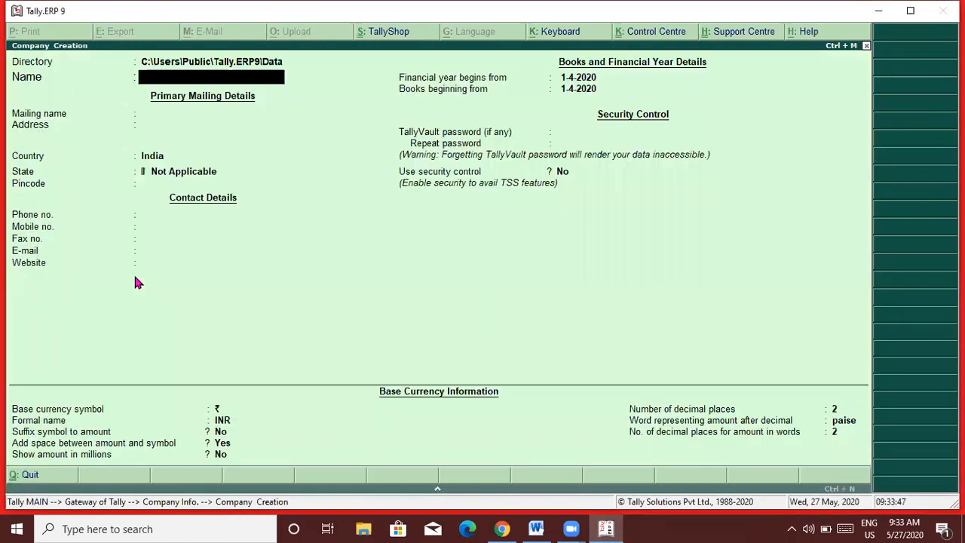
pyautogui.write('TEJA')
pyautogui.press('BackSpace')
pyautogui.press('BackSpace')
pyautogui.press('BackSpace')
pyautogui.press('BackSpace')
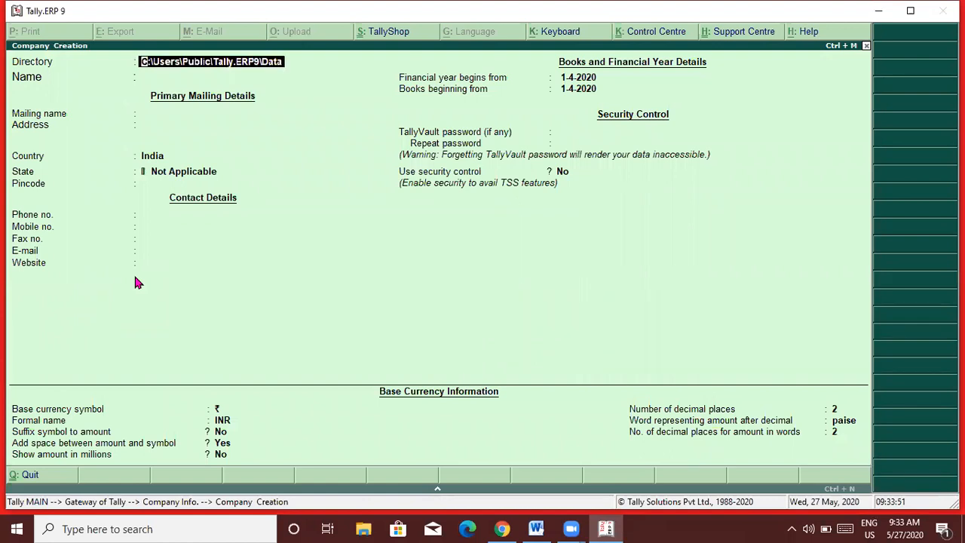
pyautogui.write('teja ent')
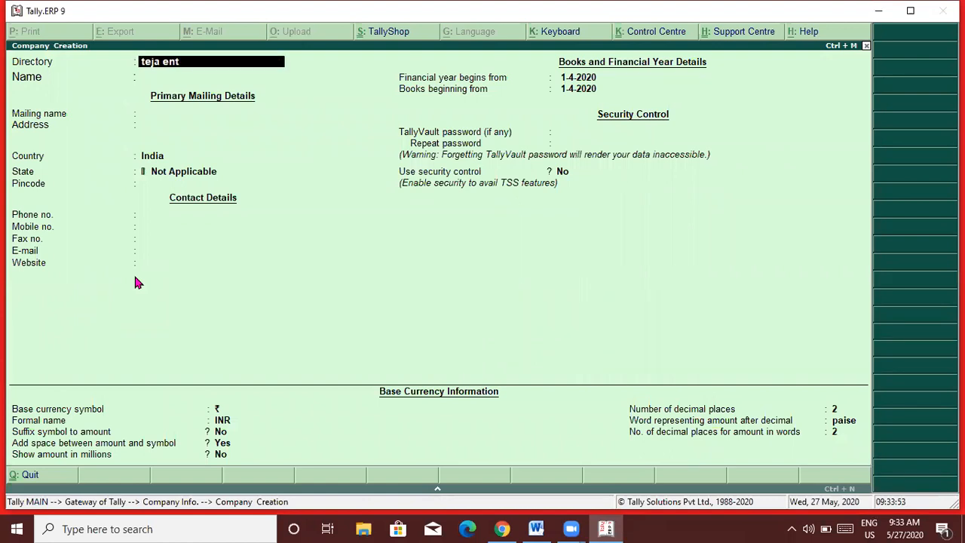
pyautogui.write('erprises')
pyautogui.press('Return')
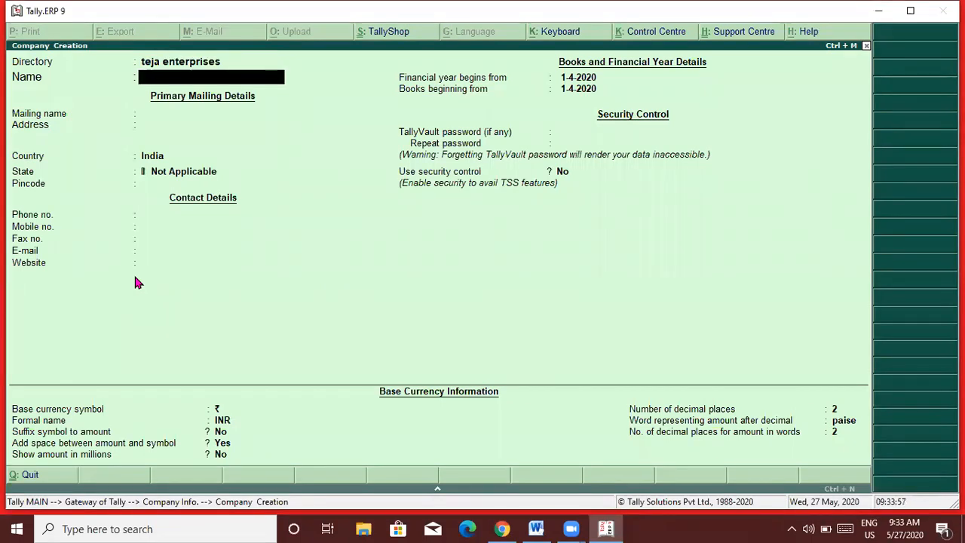
pyautogui.press('BackSpace')
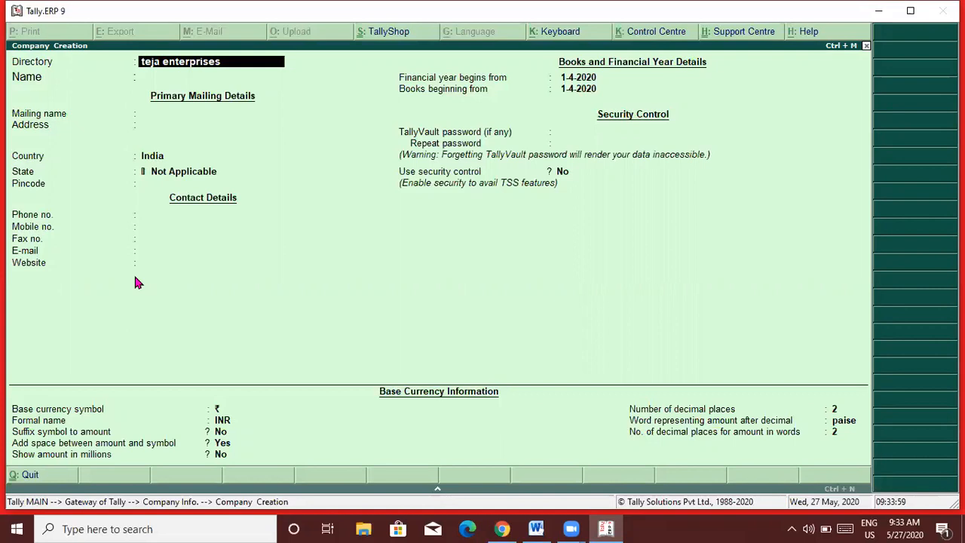
pyautogui.press('Escape')
pyautogui.press('Escape')
pyautogui.press('Return')
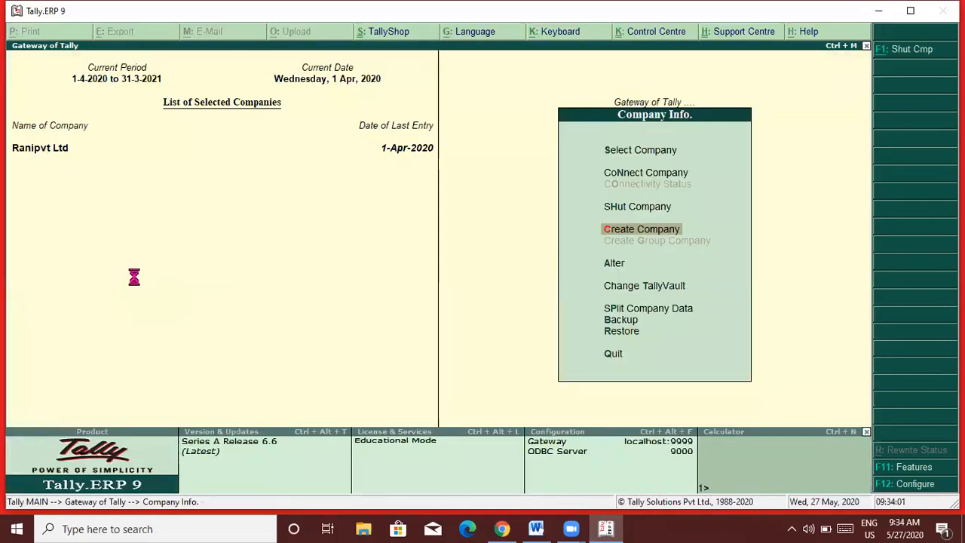
# Create company 'Teja Enterprises' with the address, state Telangana and pincode filled in.
pyautogui.press('Return')
pyautogui.write('Te')
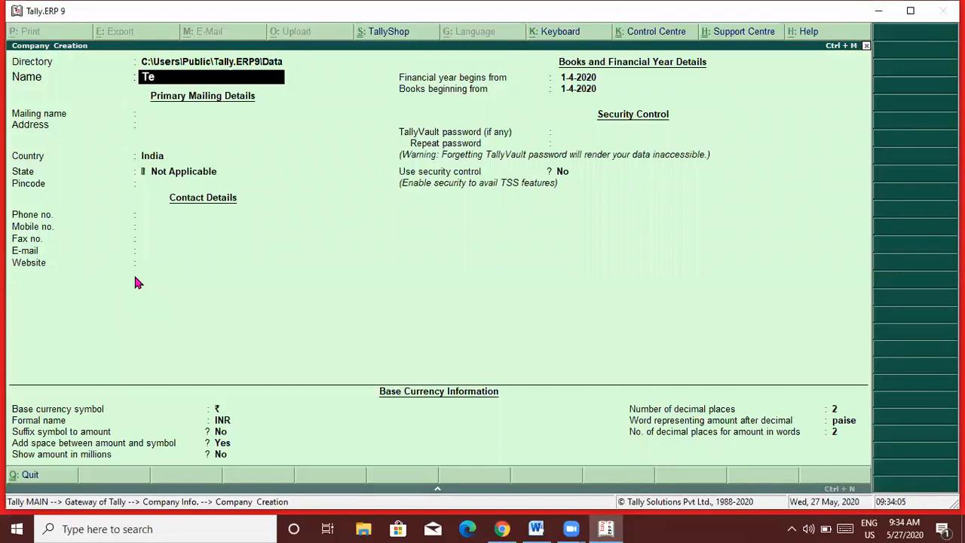
pyautogui.write('ja Enterprises')
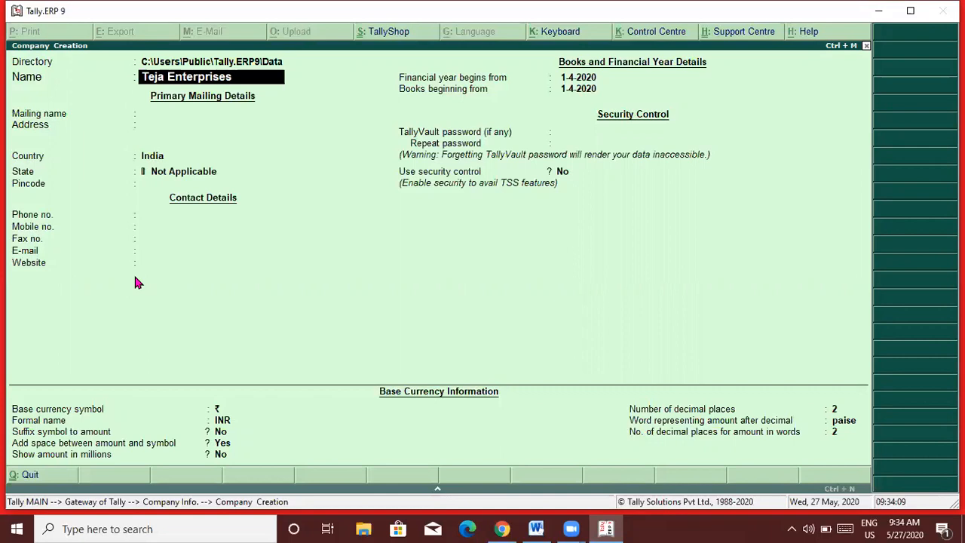
pyautogui.press('Return')
pyautogui.press('Return')
pyautogui.write('Hyd')
pyautogui.press('Return')
pyautogui.press('Return')
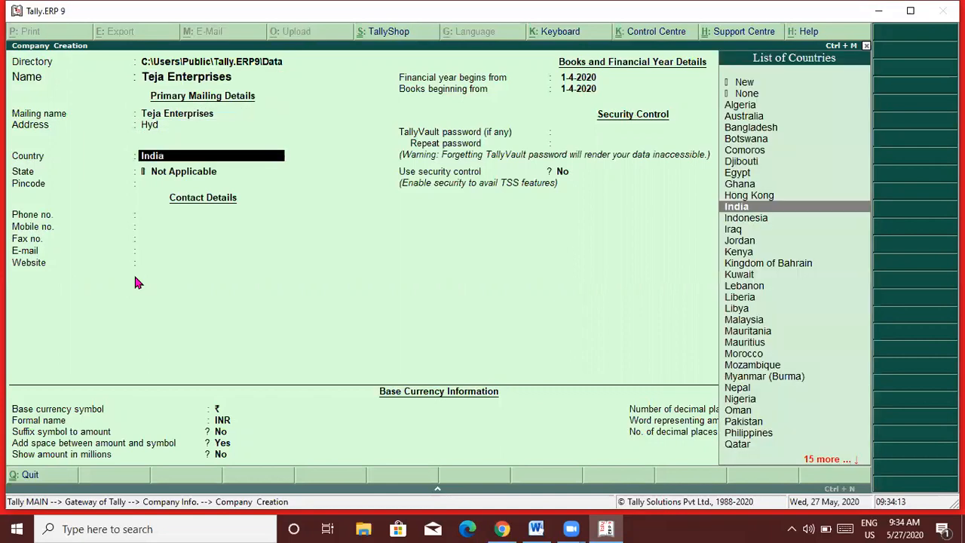
pyautogui.press('Return')
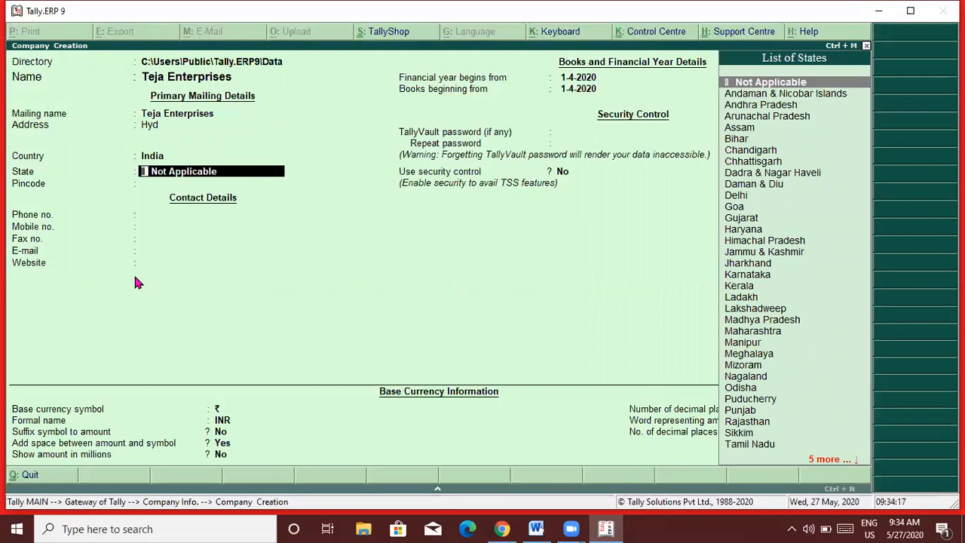
pyautogui.write('t')
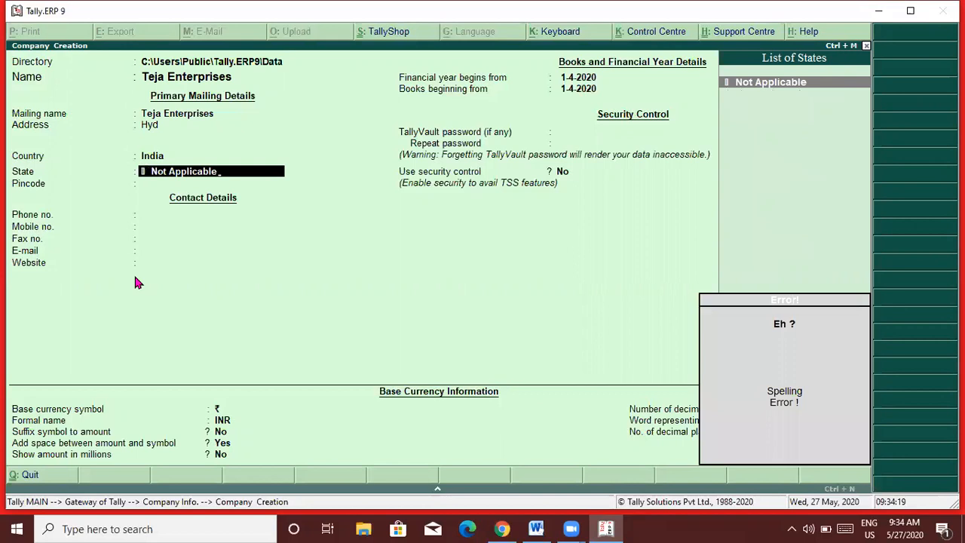
pyautogui.press('BackSpace')
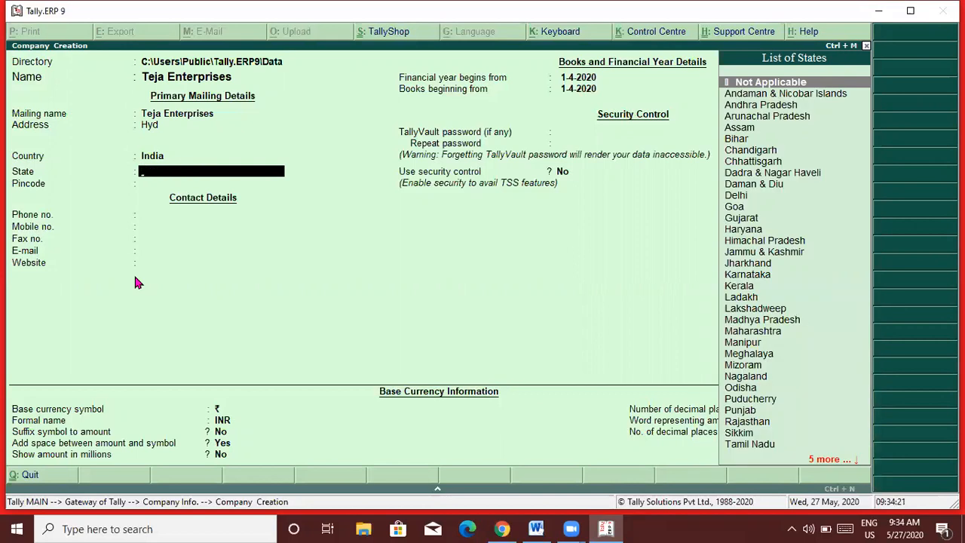
pyautogui.write('T')
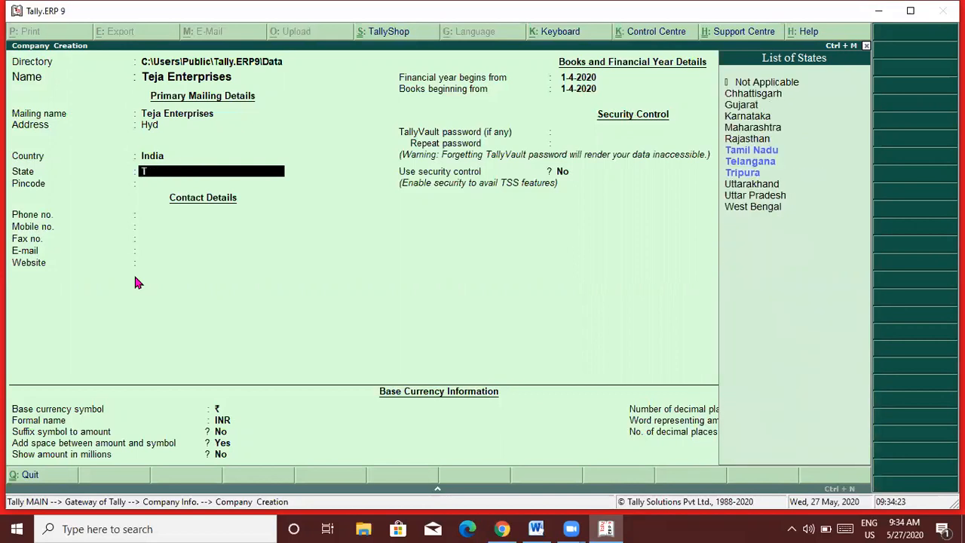
pyautogui.press('Down')
pyautogui.press('Down')
pyautogui.press('Return')
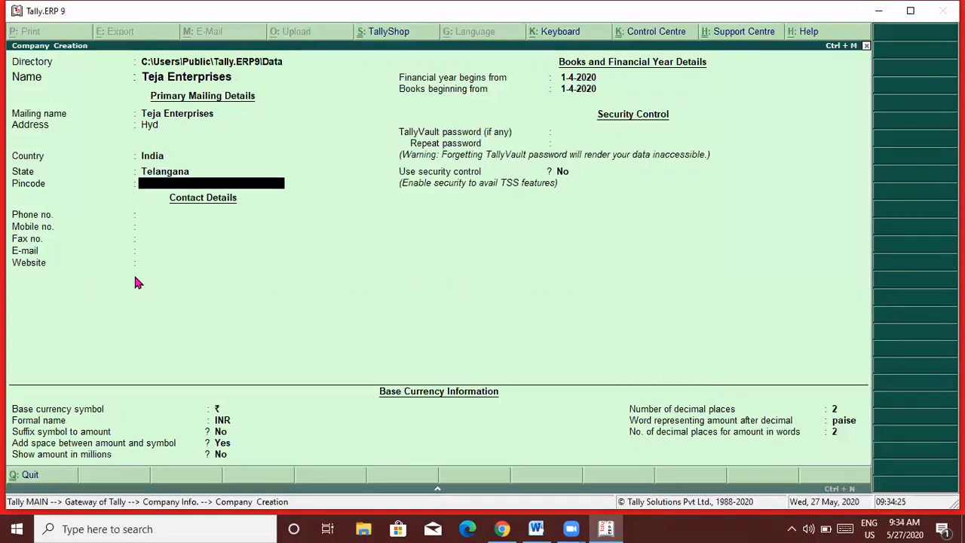
pyautogui.write('666666666666')
pyautogui.press('Return')
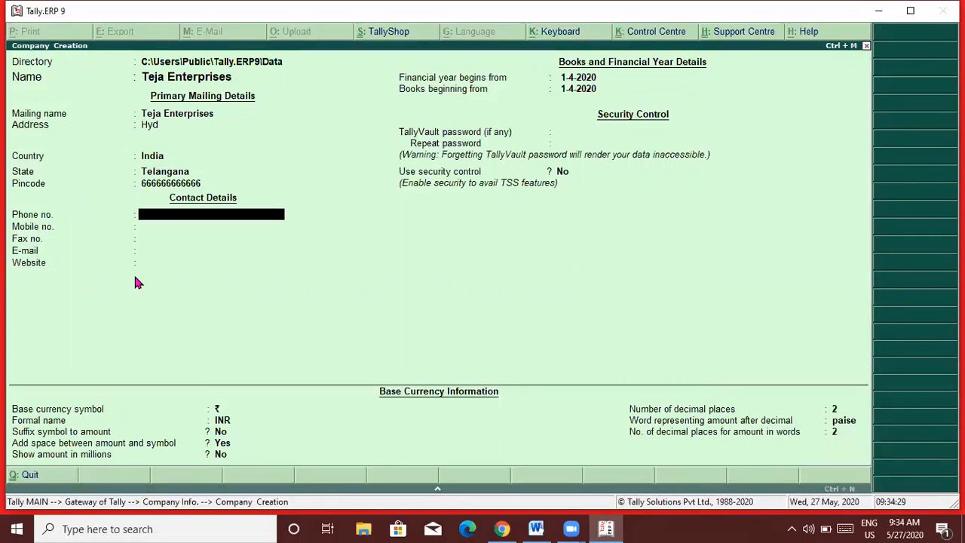
# Accept the defaults for contacts, financial year 1-4-2020, currency and decimals to save the company.
pyautogui.press('Return')
pyautogui.press('Return')
pyautogui.press('Return')
pyautogui.press('Return')
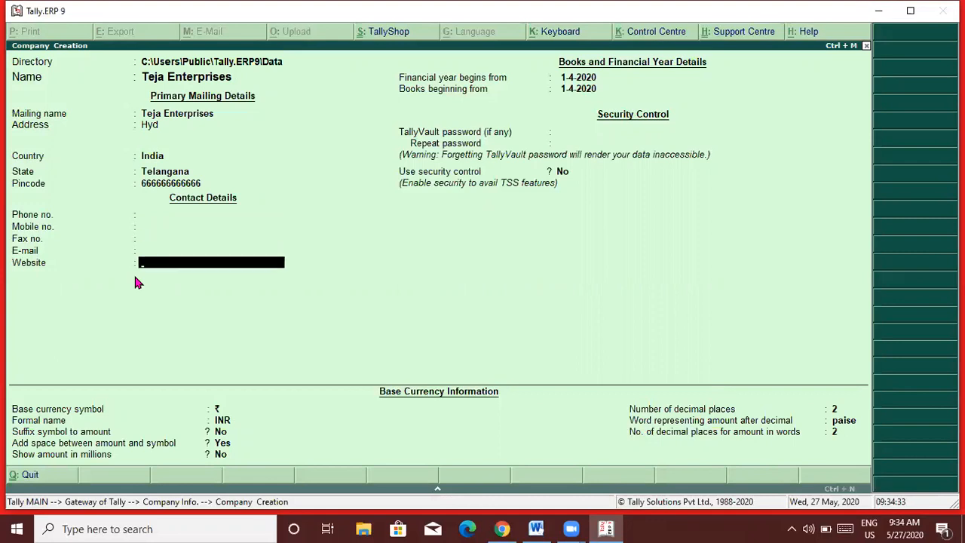
pyautogui.press('Return')
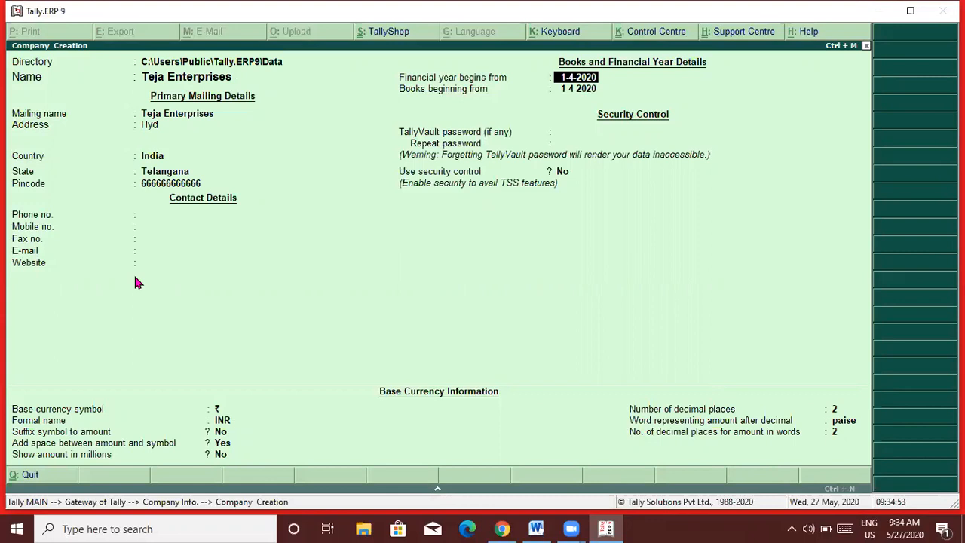
pyautogui.press('Return')
pyautogui.press('Return')
pyautogui.press('Return')
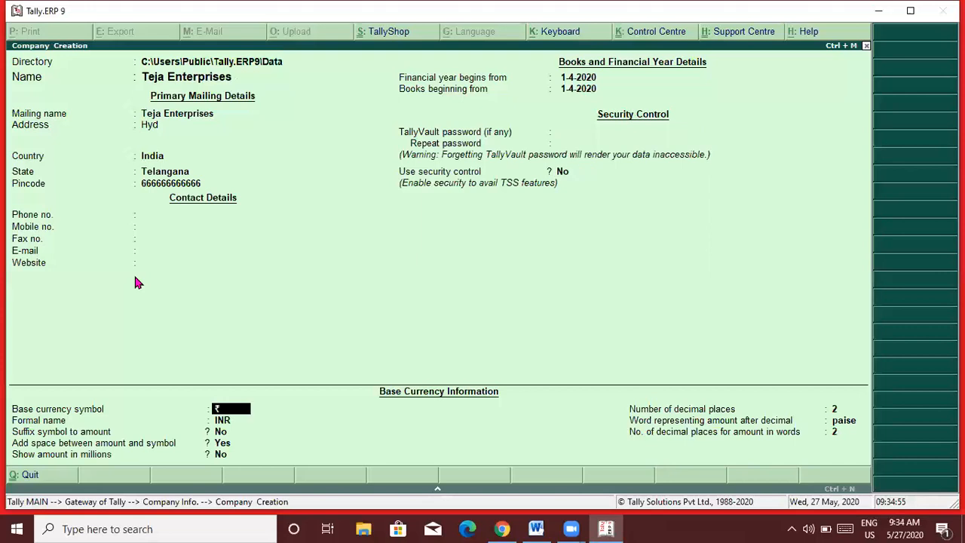
pyautogui.press('Return')
pyautogui.press('Return')
pyautogui.press('Return')
pyautogui.press('Return')
pyautogui.press('Return')
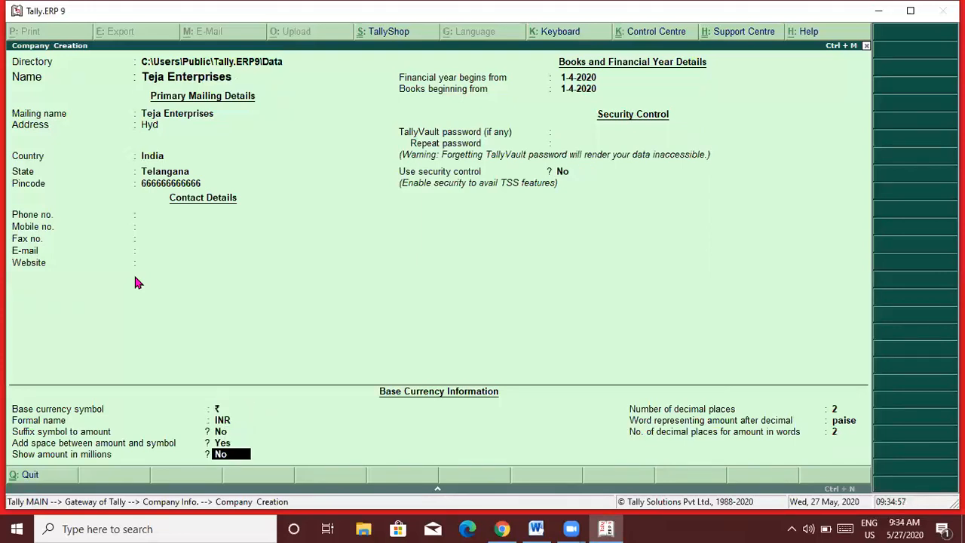
pyautogui.press('Return')
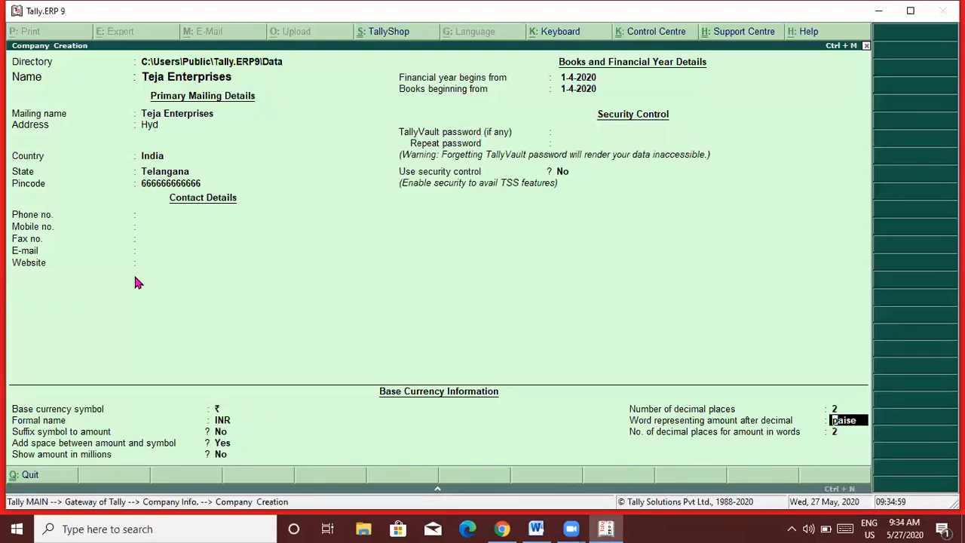
pyautogui.press('Return')
pyautogui.press('Return')
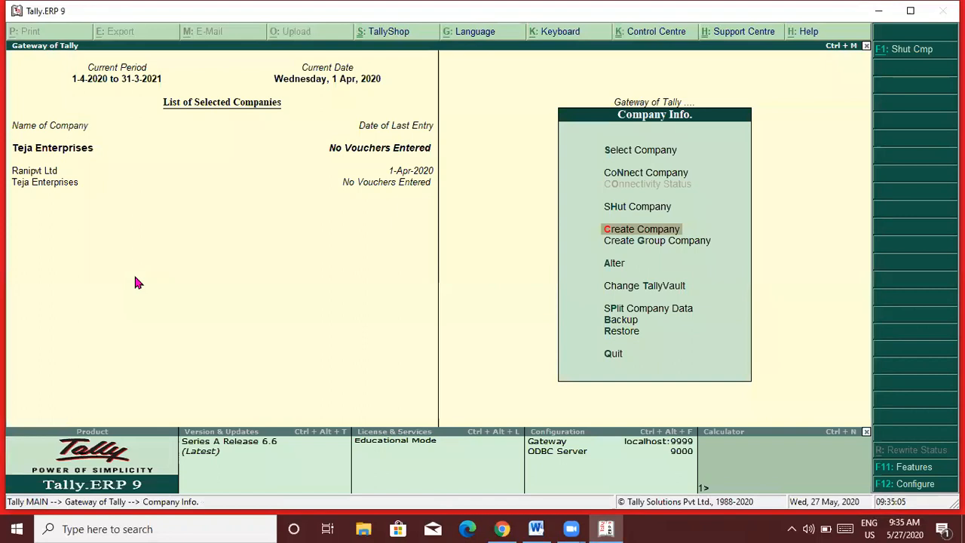
# Return to Gateway of Tally, then go back to the Word notes below the DEPOSITS AND WITH DRAWS heading.
pyautogui.press('Escape')
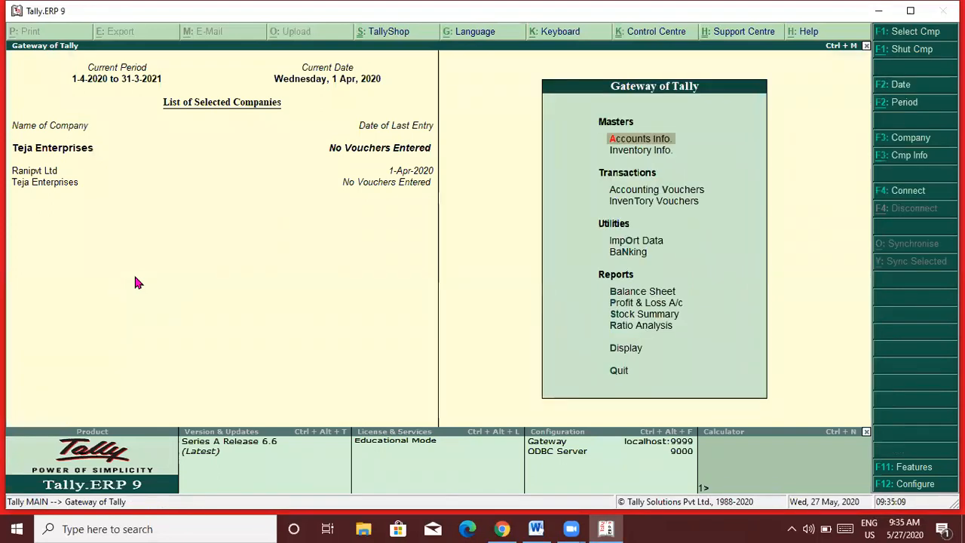
pyautogui.hotkey('alt', 'Tab')
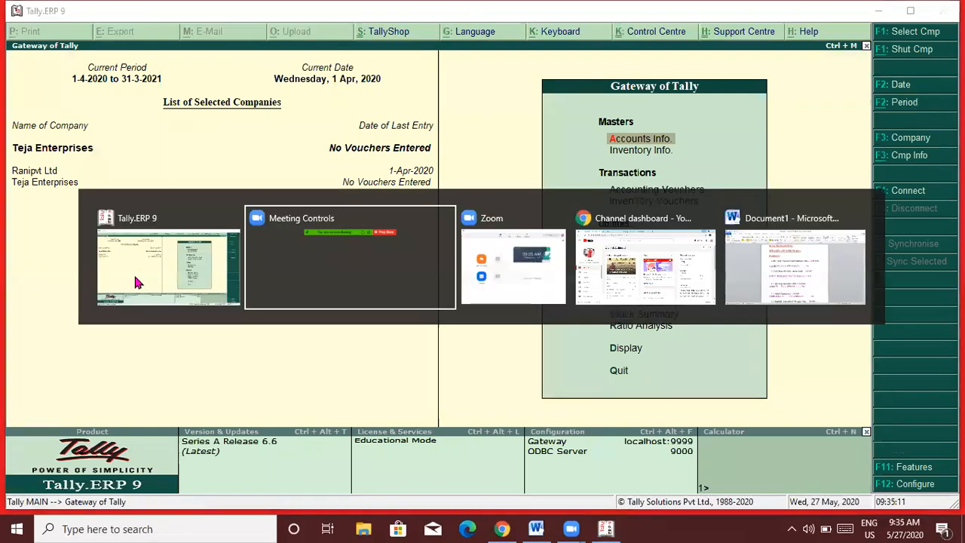
pyautogui.hotkey('alt', 'Tab')
pyautogui.hotkey('alt', 'Tab')
pyautogui.hotkey('alt', 'Tab')
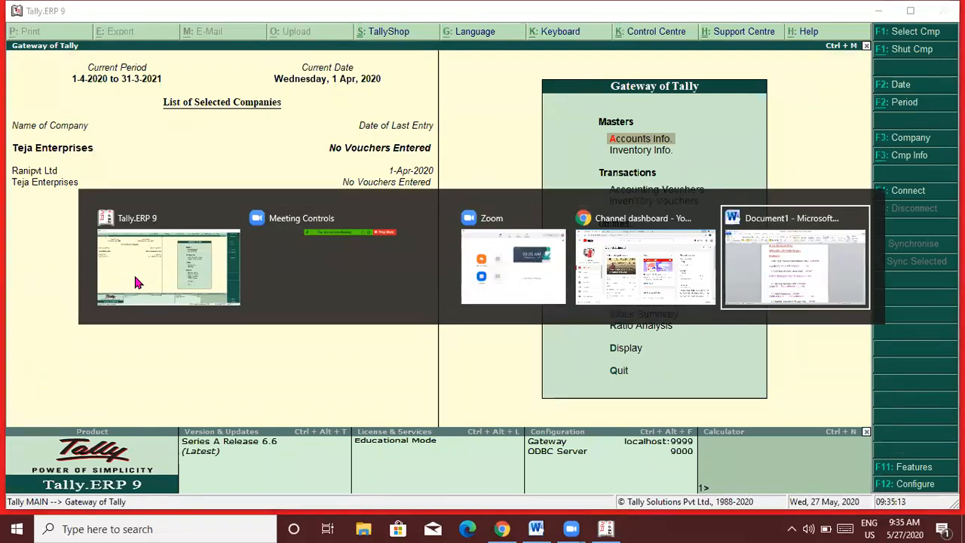
pyautogui.press('Down')
pyautogui.press('Down')
pyautogui.press('Down')
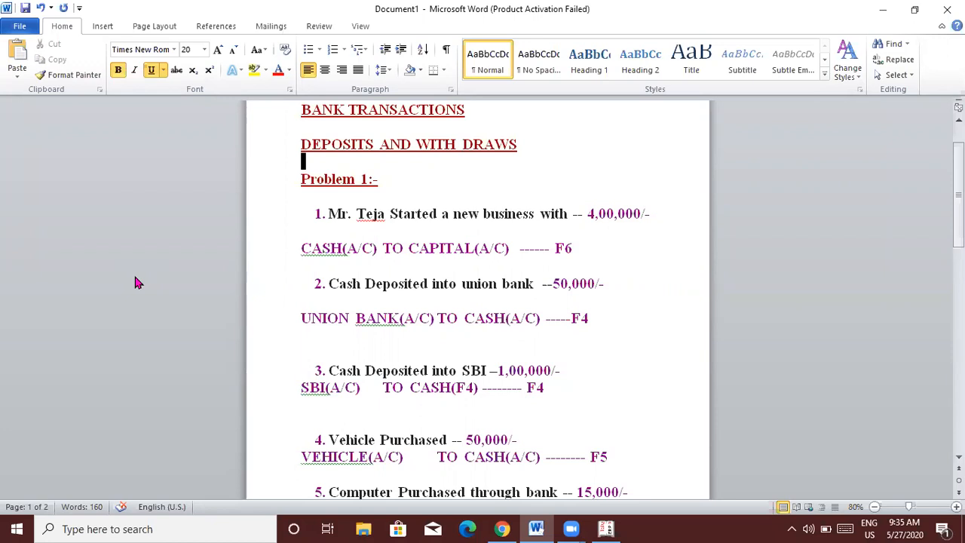
# Check the bank deposit notes in Word, then return to Tally and open Accounts Info.
pyautogui.hotkey('alt', 'Tab')
pyautogui.hotkey('alt', 'Tab')
pyautogui.hotkey('alt', 'Tab')
pyautogui.hotkey('alt', 'Tab')
pyautogui.hotkey('alt', 'Tab')
pyautogui.hotkey('alt', 'Tab')
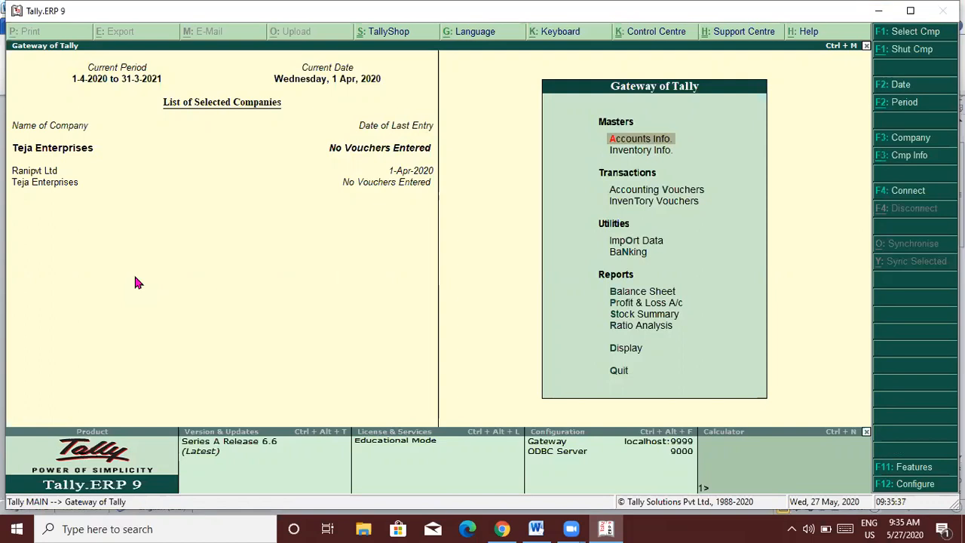
pyautogui.hotkey('alt', 'Tab')
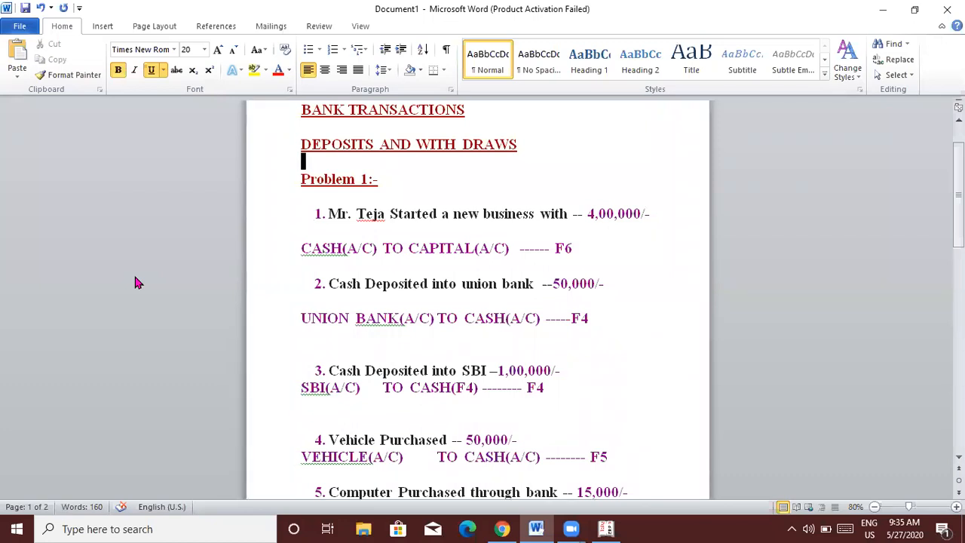
pyautogui.hotkey('alt', 'Tab')
pyautogui.hotkey('alt', 'Tab')
pyautogui.hotkey('alt', 'Tab')
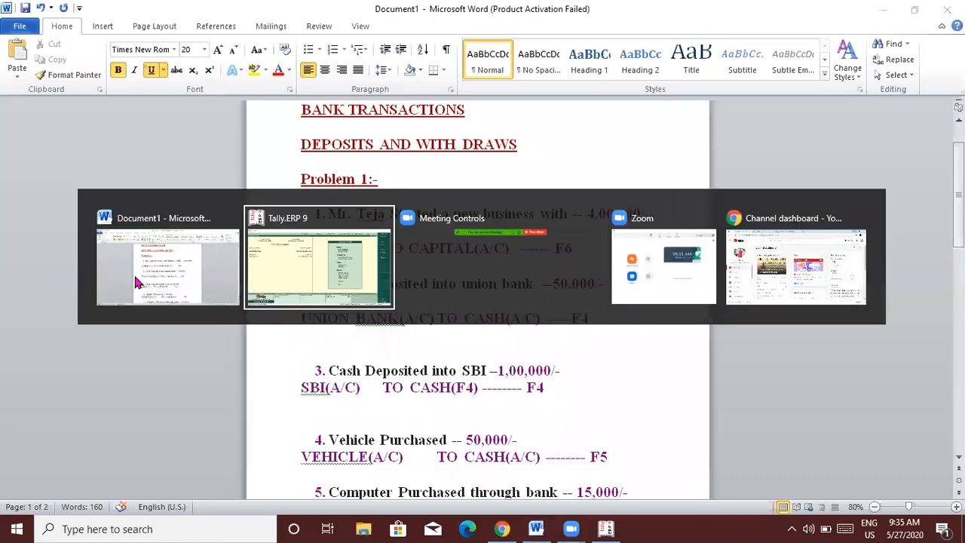
pyautogui.hotkey('alt', 'Tab')
pyautogui.hotkey('alt', 'Tab')
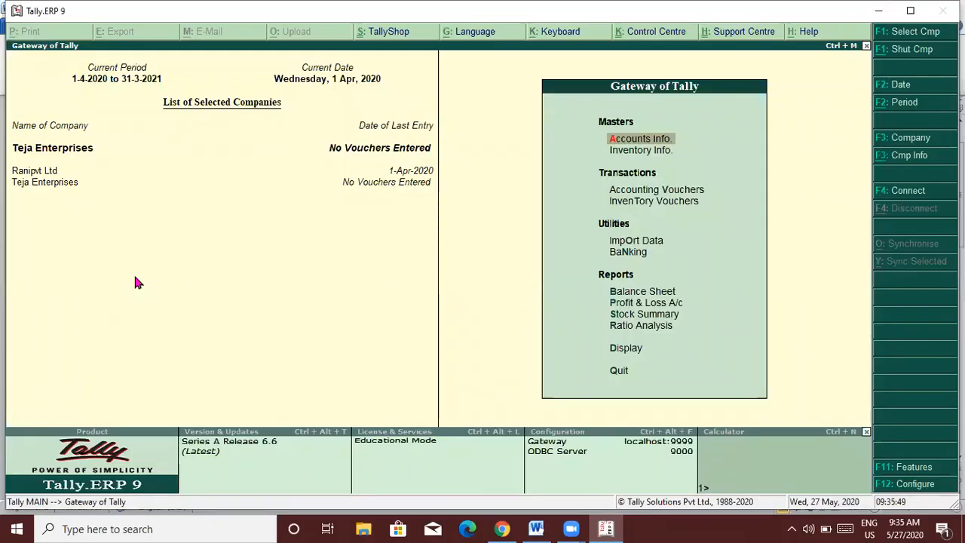
pyautogui.press('Return')
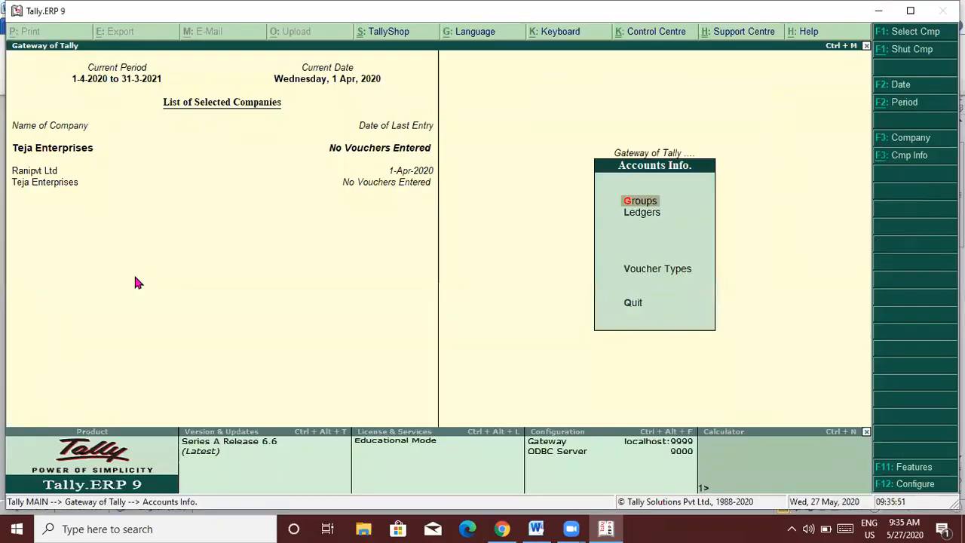
# Create a ledger named Capital under the Capital Account group, then return to Gateway of Tally.
pyautogui.press('Down')
pyautogui.press('Return')
pyautogui.press('Return')
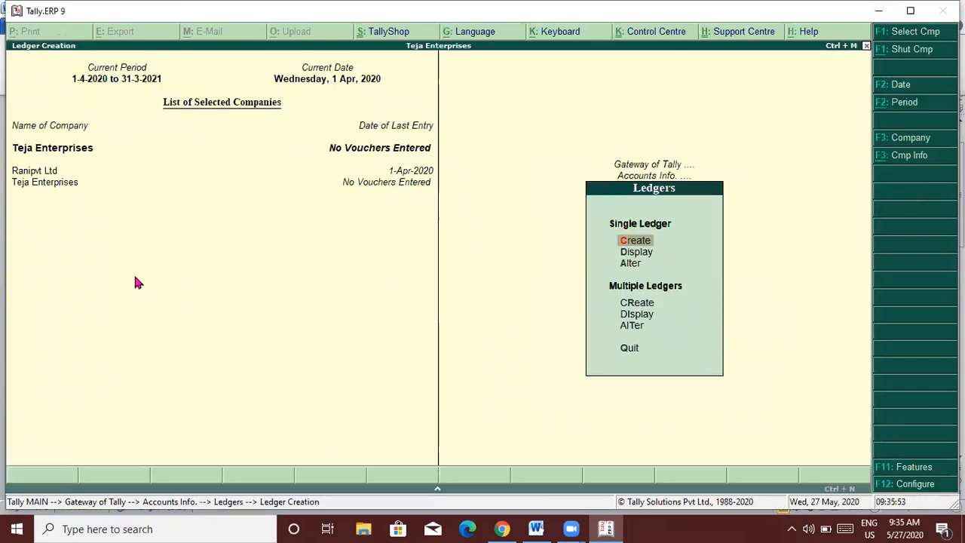
pyautogui.press('Return')
pyautogui.write('Capital')
pyautogui.press('Return')
pyautogui.press('Return')
pyautogui.press('Return')
pyautogui.press('Return')
pyautogui.press('Return')
pyautogui.press('Return')
pyautogui.press('Return')
pyautogui.press('Return')
pyautogui.press('Return')
pyautogui.press('Return')
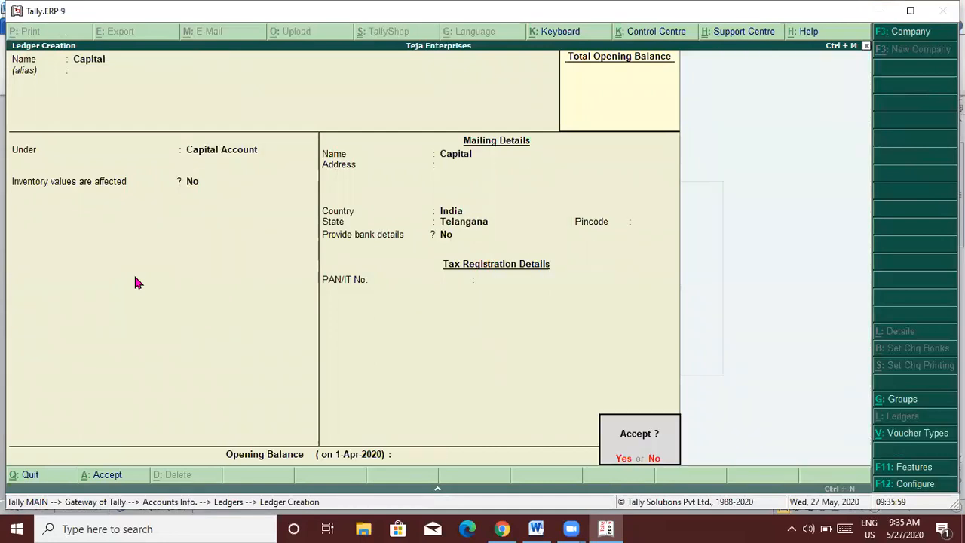
pyautogui.press('Return')
pyautogui.press('Escape')
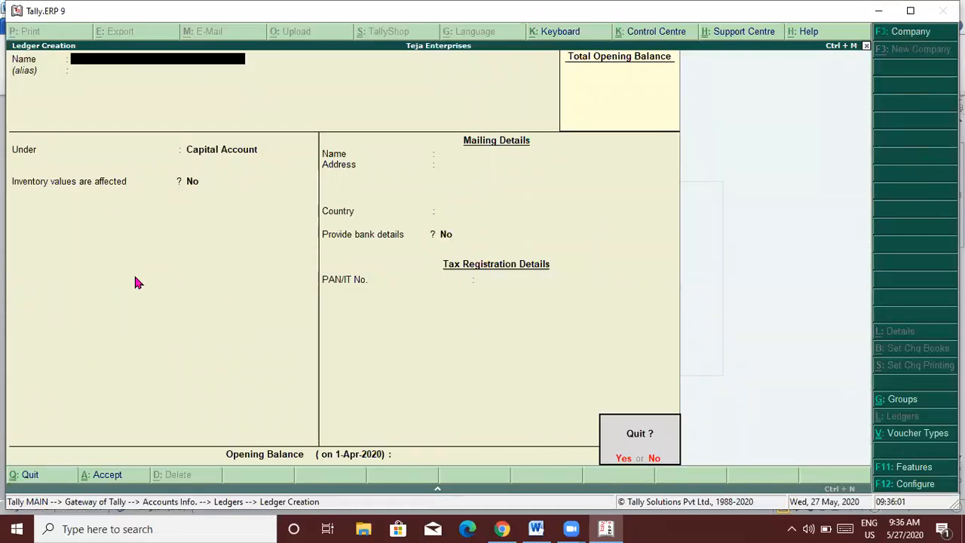
pyautogui.press('Return')
pyautogui.press('Escape')
pyautogui.press('Escape')
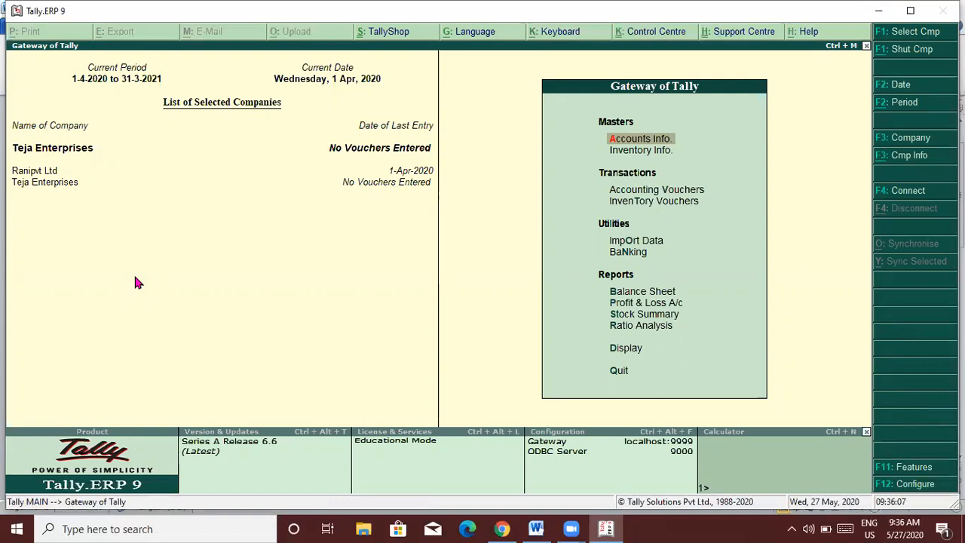
pyautogui.press('Down')
pyautogui.press('Down')
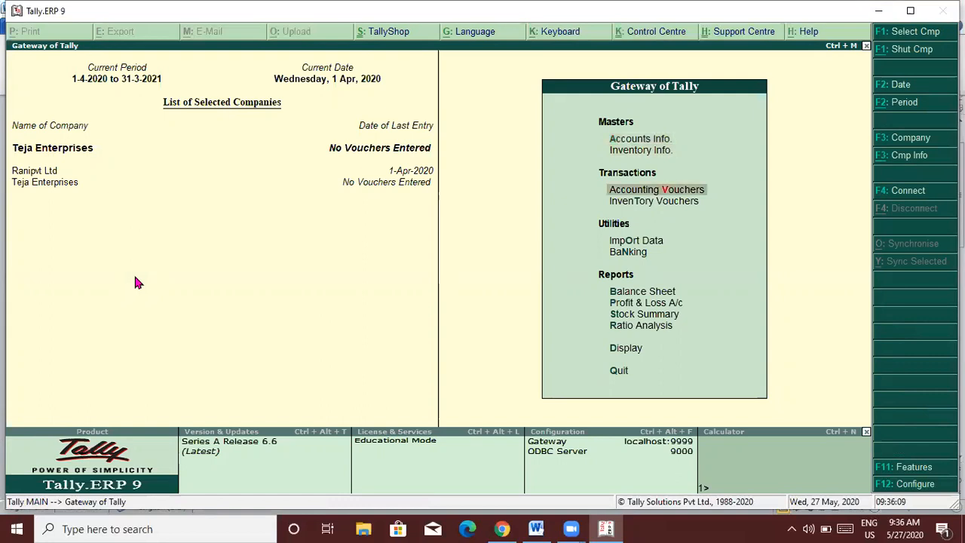
# Start a Receipt voucher with Tally maximized, checking the Word problem sheet.
pyautogui.press('Return')
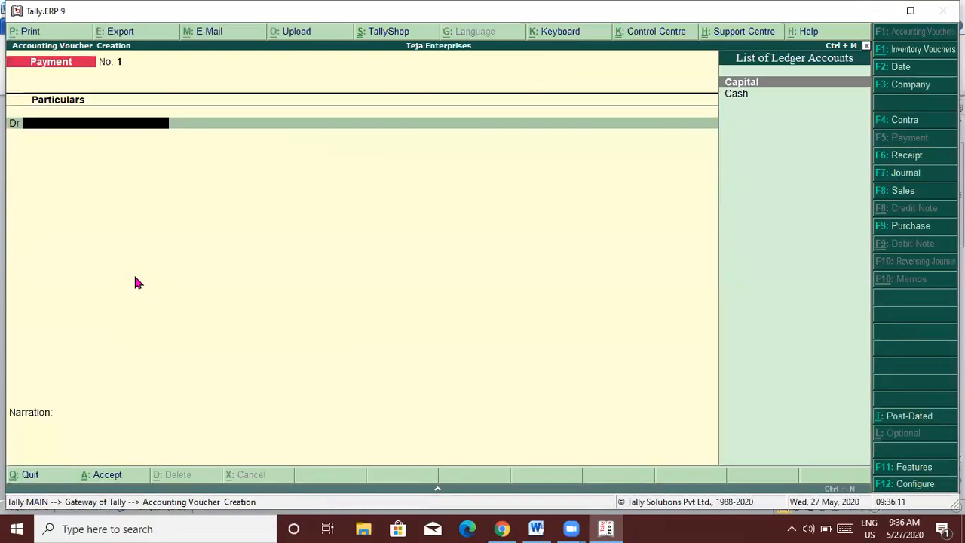
pyautogui.press('F6')
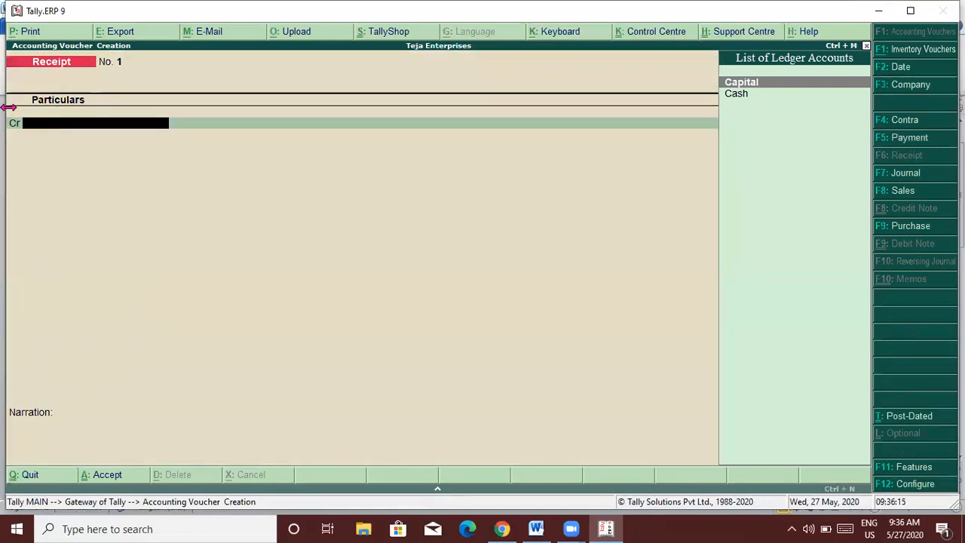
pyautogui.click(911, 12)
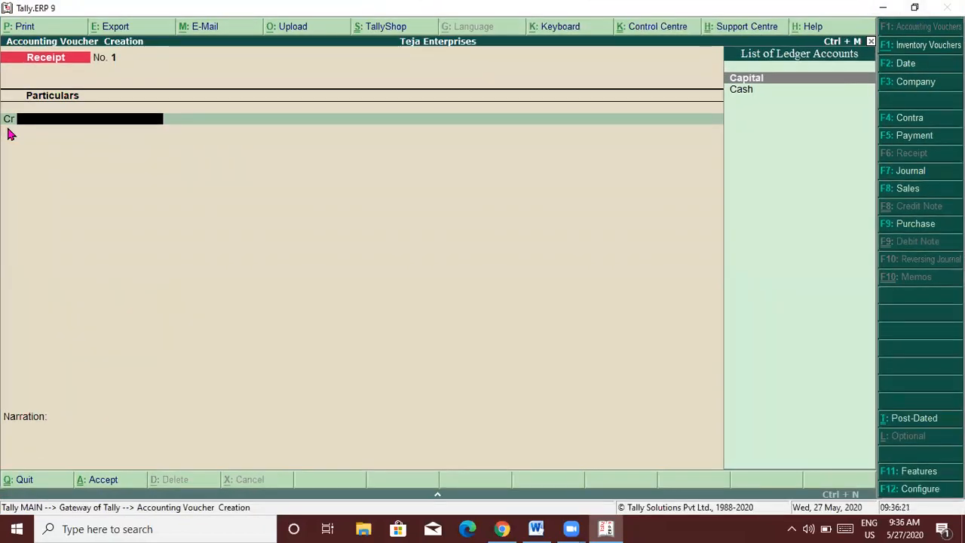
pyautogui.hotkey('alt', 'Tab')
pyautogui.hotkey('alt', 'Tab')
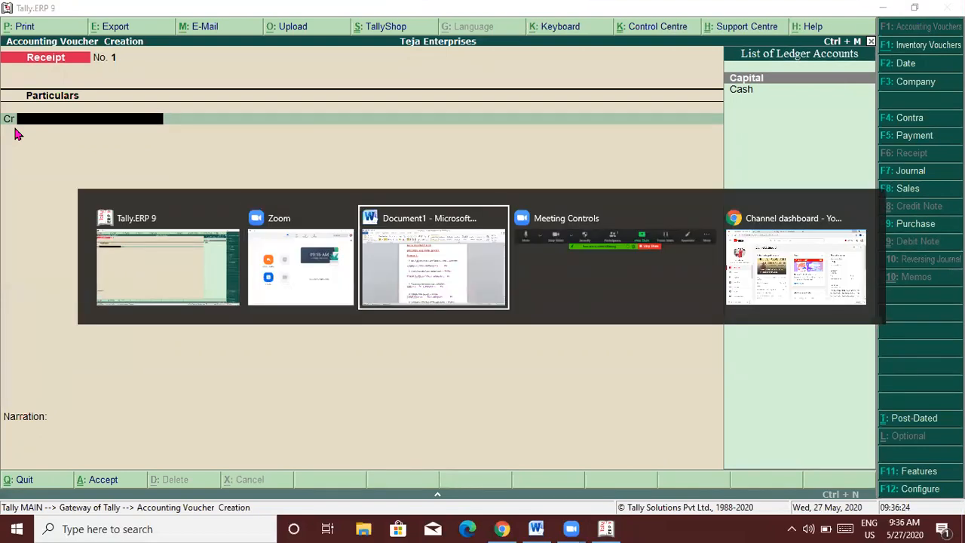
pyautogui.click(436, 272)
pyautogui.hotkey('alt', 'Tab')
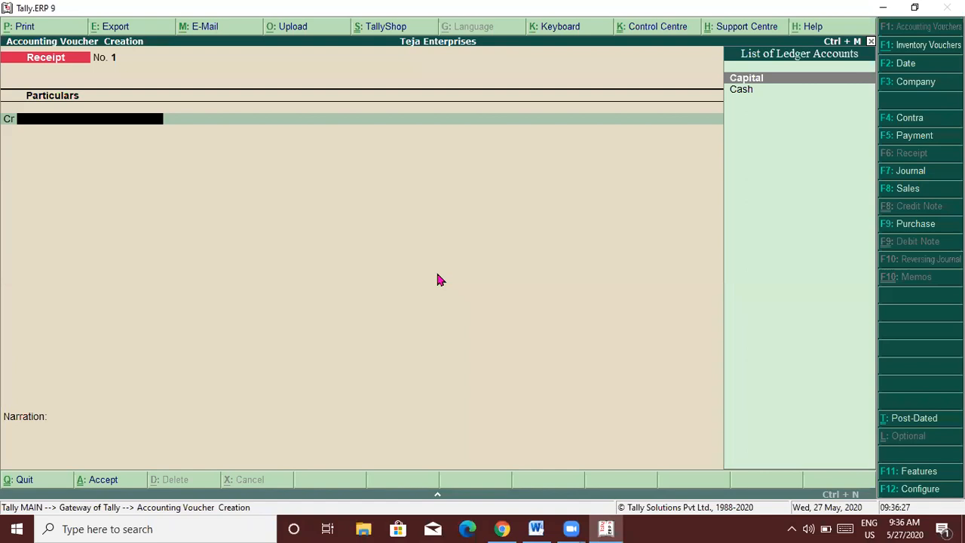
# Credit Capital 4,00,000 and debit Cash in the receipt voucher.
pyautogui.write('Cap')
pyautogui.press('Return')
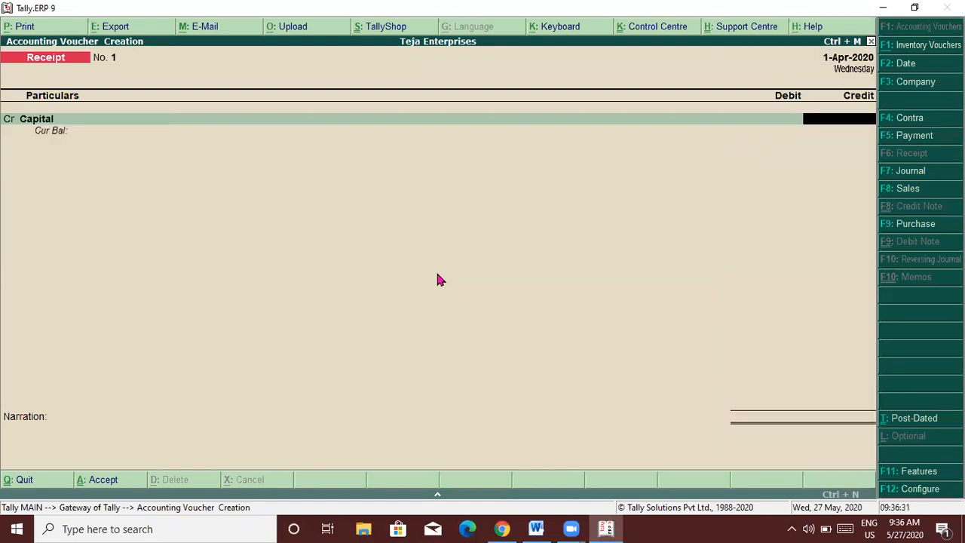
pyautogui.write('400000')
pyautogui.press('Return')
pyautogui.press('Return')
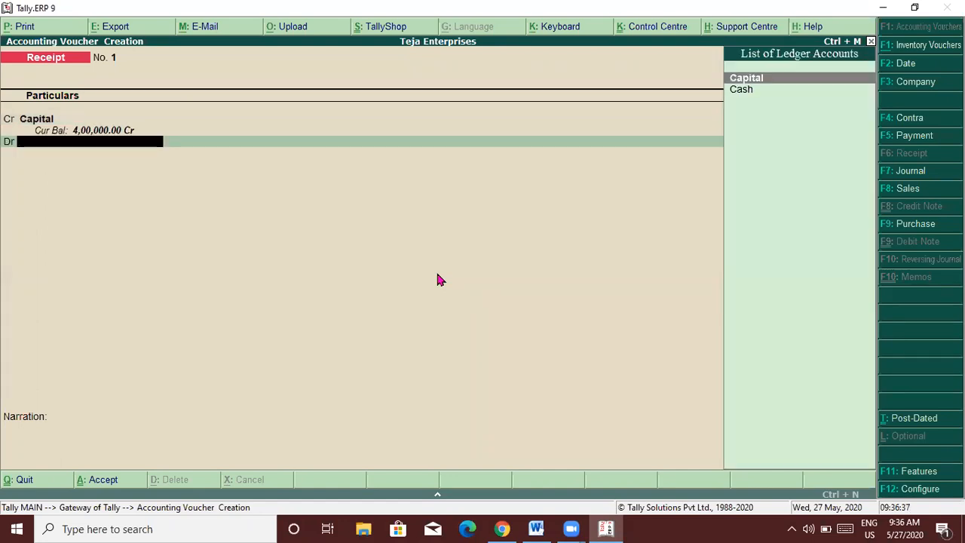
pyautogui.write('Cash')
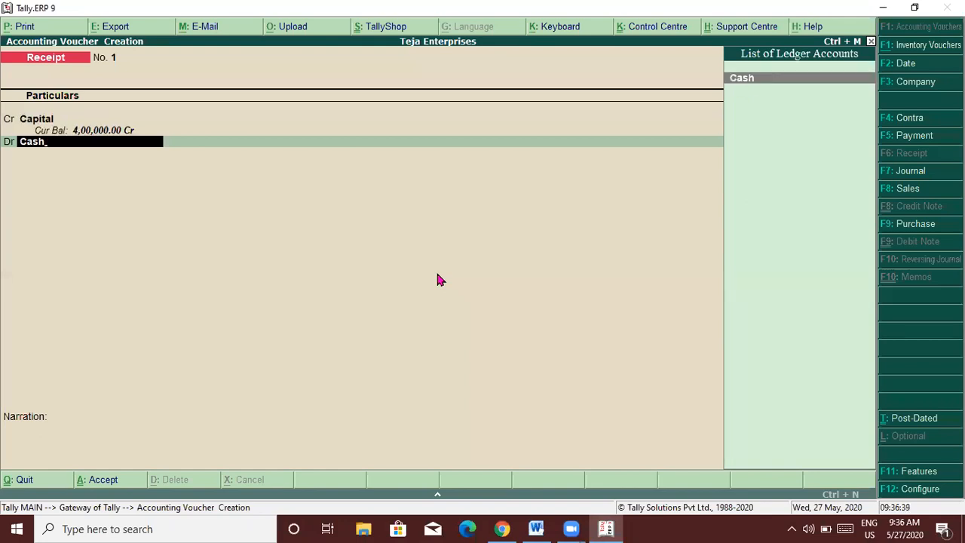
pyautogui.press('Return')
pyautogui.press('Return')
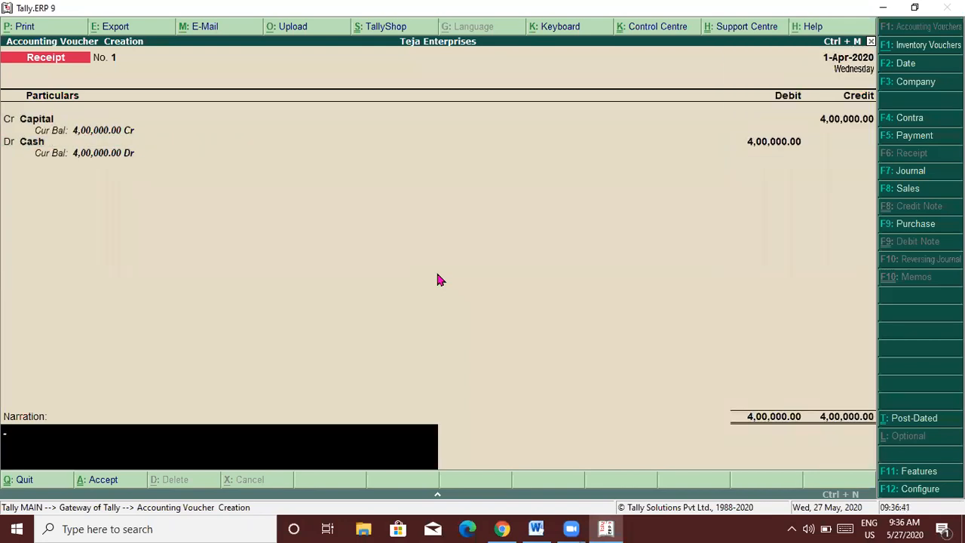
# Add the narration 'teja started business with cash 4,00,000', save Receipt No. 1, and return to Gateway.
pyautogui.write('mr.')
pyautogui.write('teja started bu')
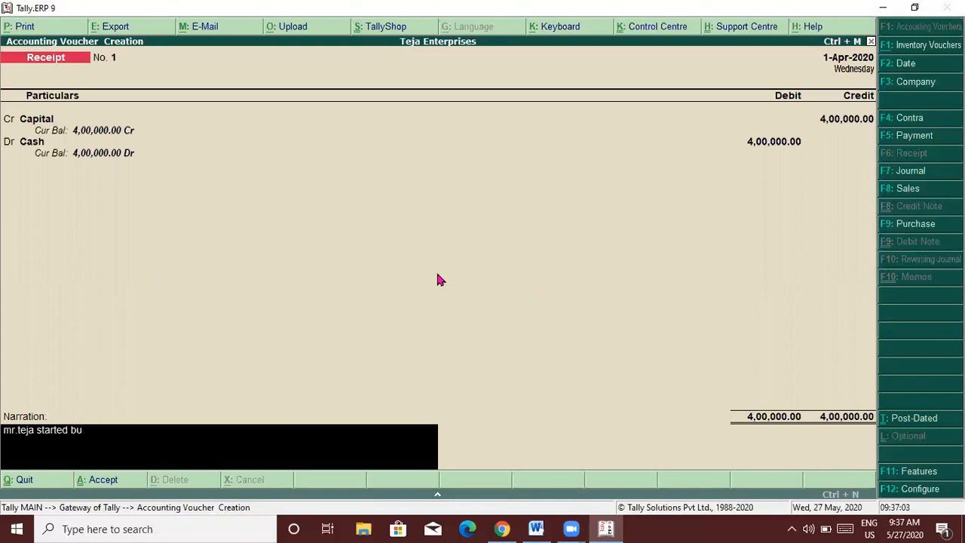
pyautogui.write('siness with cash 4,00,000')
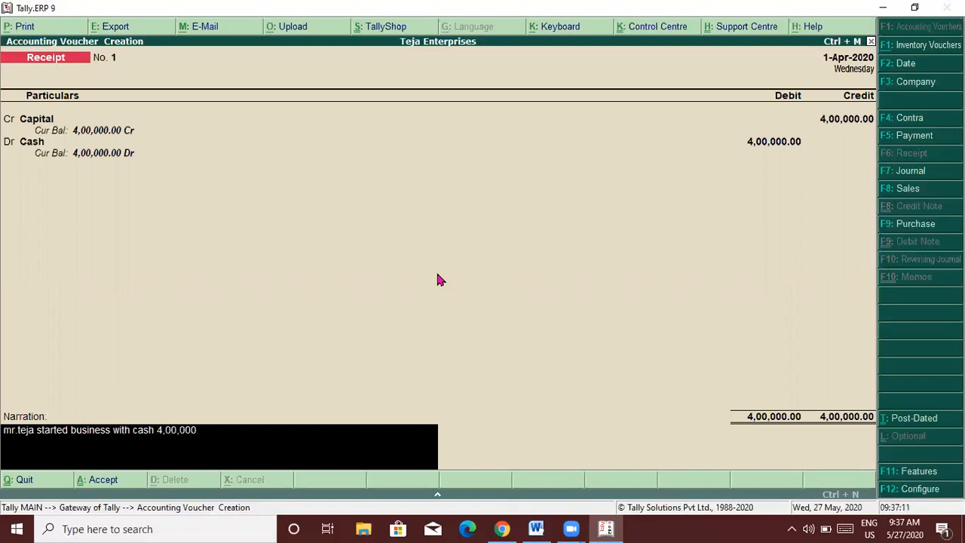
pyautogui.press('Return')
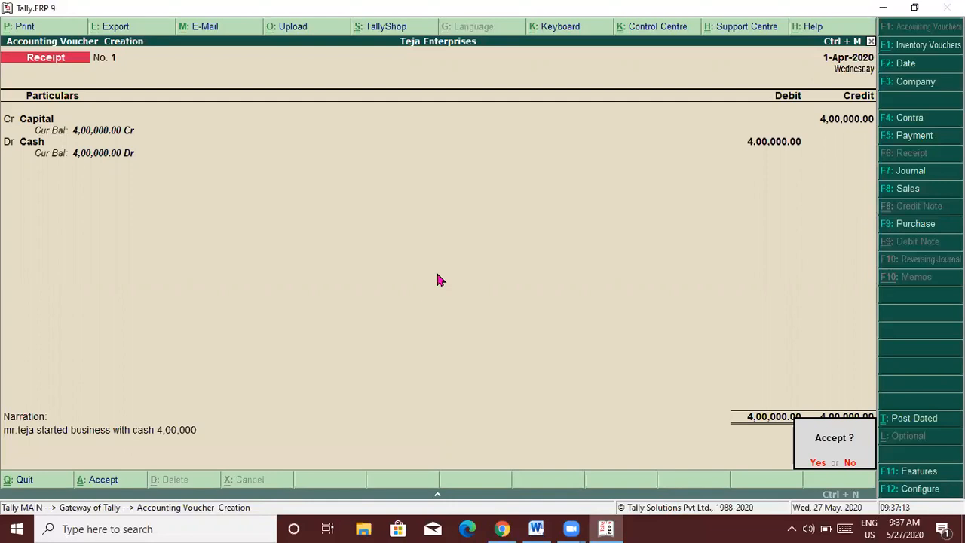
pyautogui.press('Return')
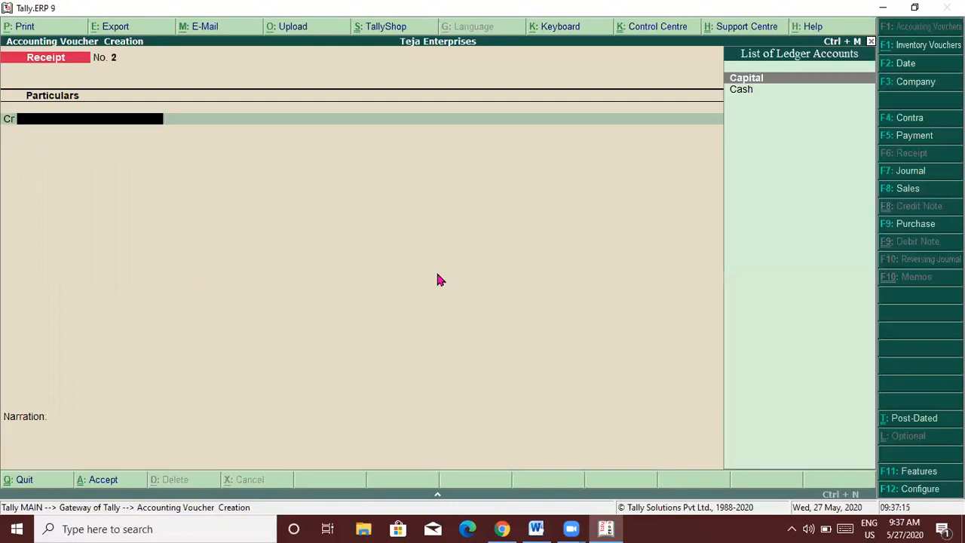
pyautogui.hotkey('alt', 'Tab')
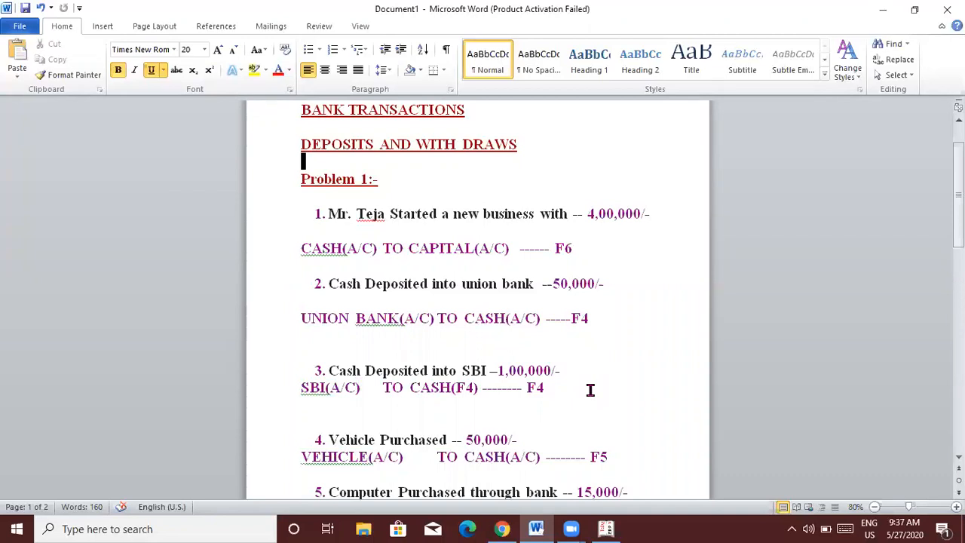
pyautogui.hotkey('alt', 'Tab')
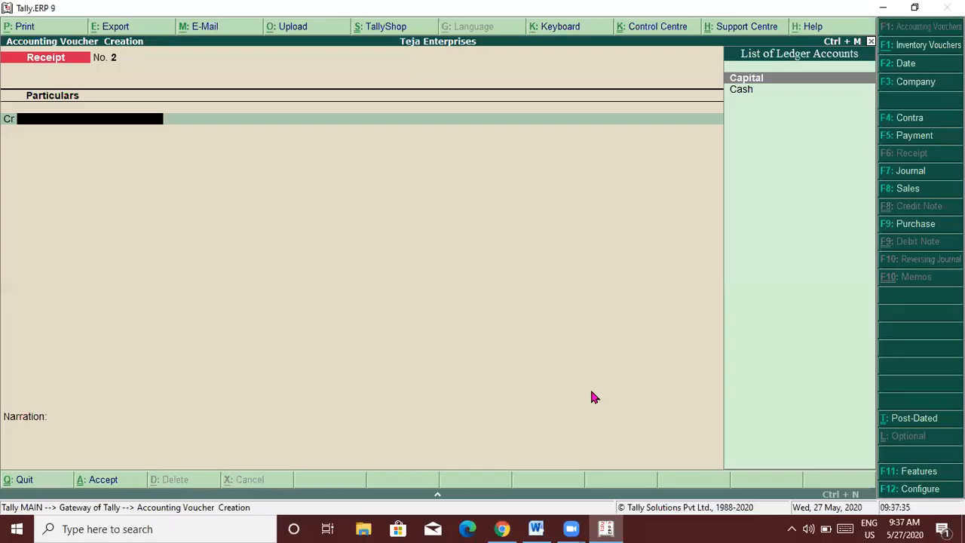
pyautogui.press('Escape')
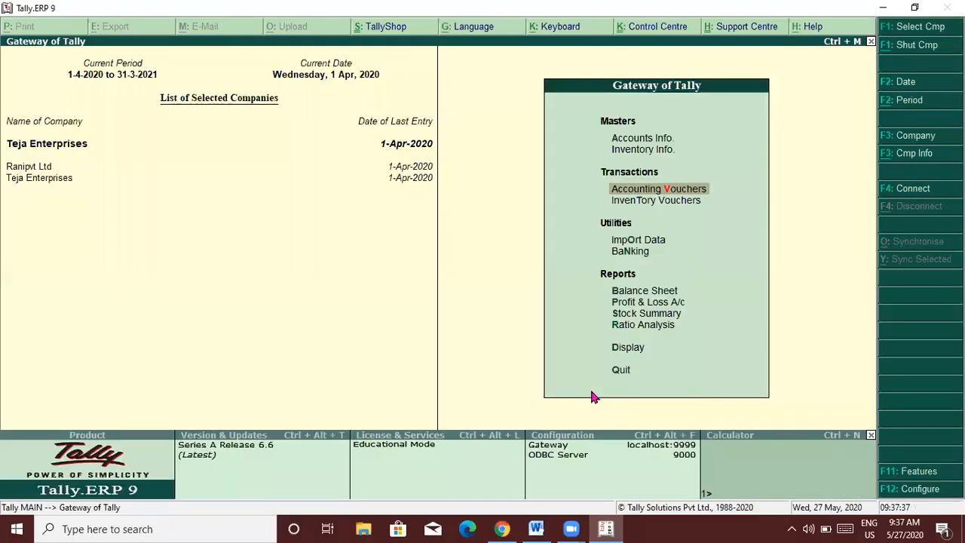
# Create an Sbi Bank ledger under the Bank Accounts group.
pyautogui.press('Up')
pyautogui.press('Up')
pyautogui.press('Return')
pyautogui.press('Down')
pyautogui.press('Return')
pyautogui.press('Return')
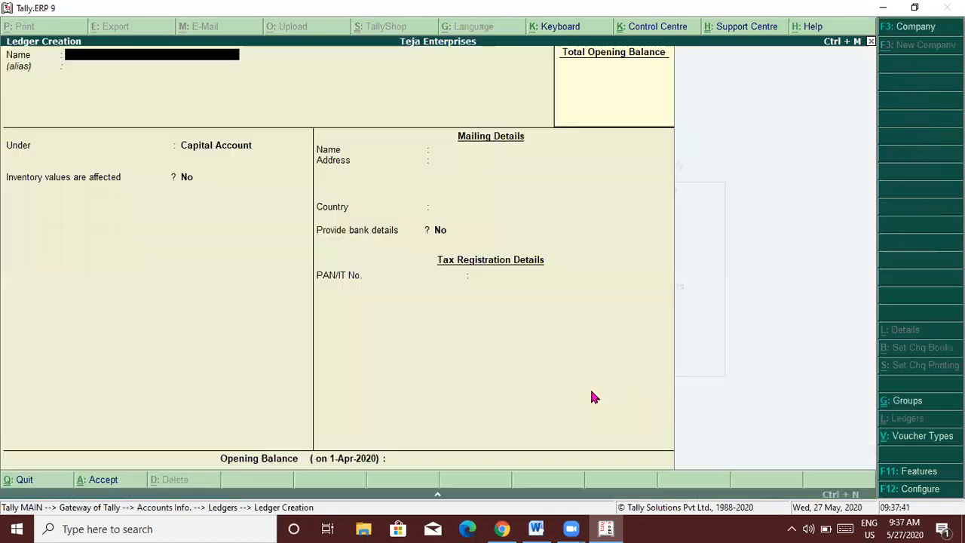
pyautogui.write('Sbi Bank')
pyautogui.press('Return')
pyautogui.press('Return')
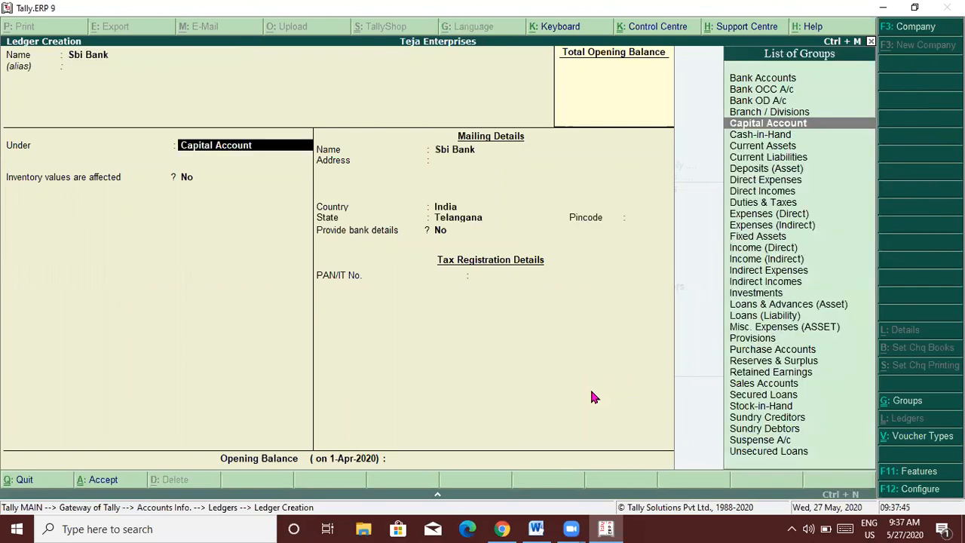
pyautogui.write('Bank')
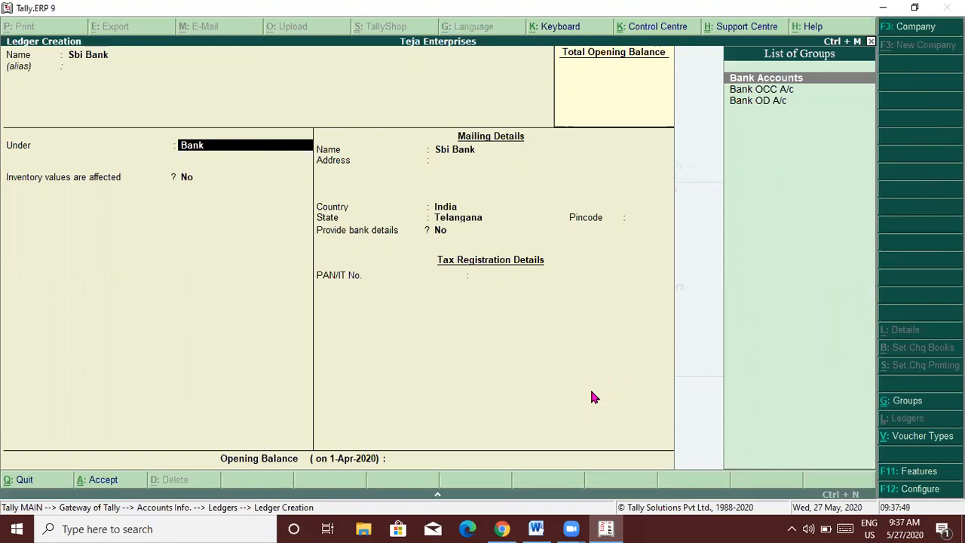
pyautogui.press('Return')
pyautogui.press('Return')
pyautogui.press('Return')
pyautogui.press('Return')
pyautogui.press('Return')
pyautogui.press('Return')
pyautogui.press('Return')
pyautogui.press('Return')
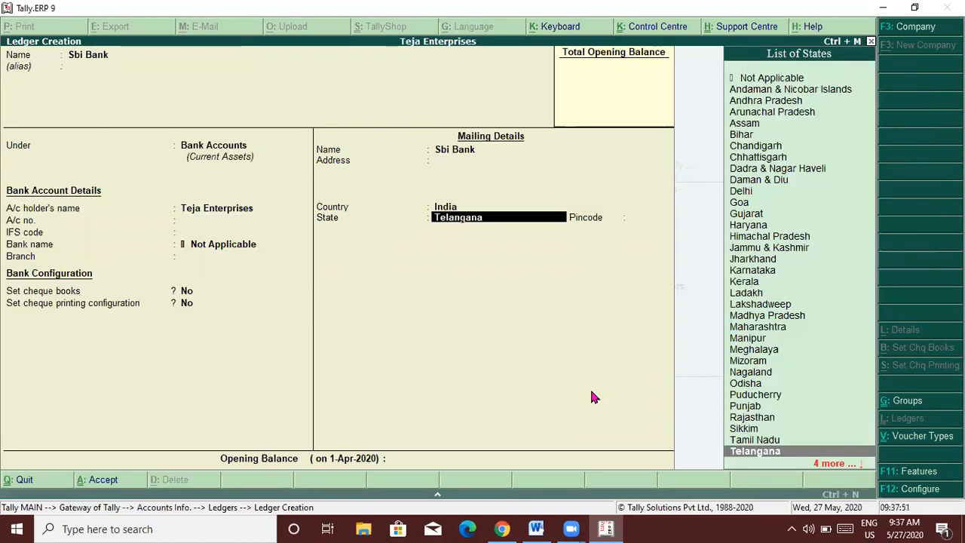
pyautogui.press('Return')
pyautogui.press('Return')
pyautogui.press('Return')
# Create a Union Bank ledger under Bank Accounts.
pyautogui.write('Union Bank')
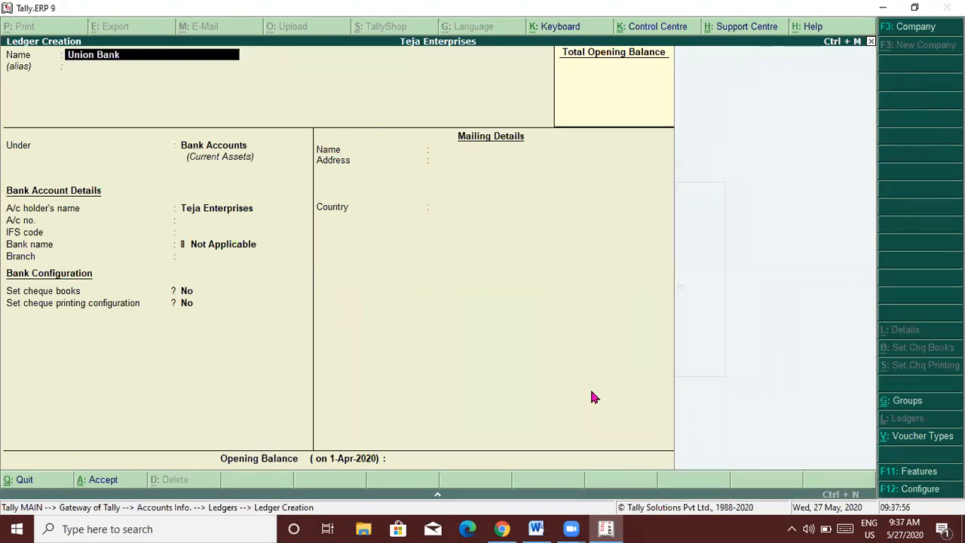
pyautogui.press('Return')
pyautogui.press('Return')
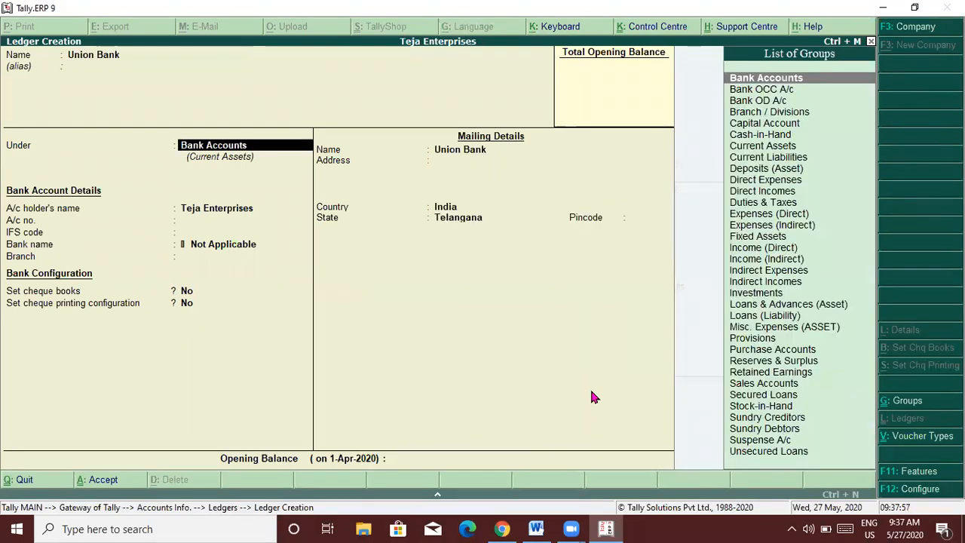
pyautogui.press('Return')
pyautogui.press('Return')
pyautogui.press('Return')
pyautogui.press('Return')
pyautogui.press('Return')
pyautogui.press('Return')
pyautogui.press('Return')
pyautogui.press('Return')
pyautogui.press('Return')
pyautogui.press('Return')
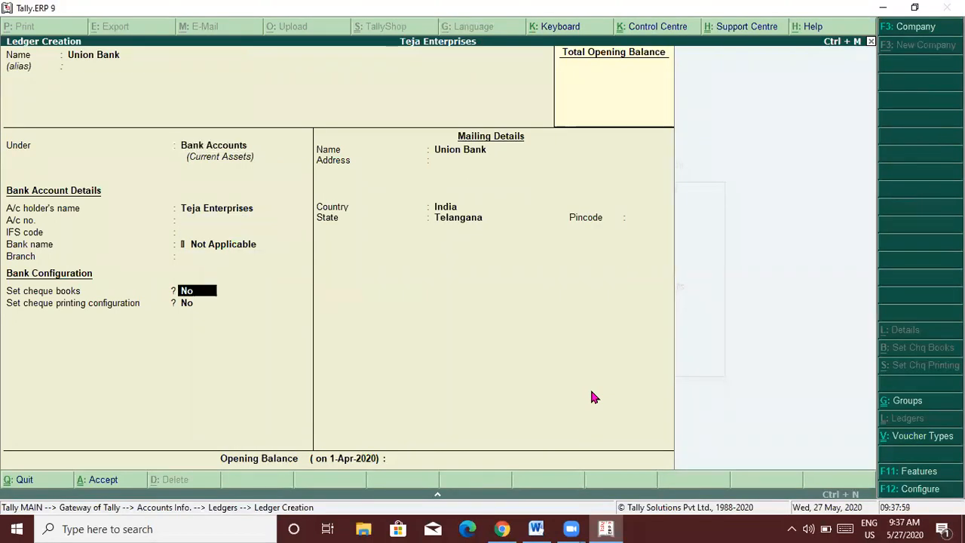
pyautogui.press('Return')
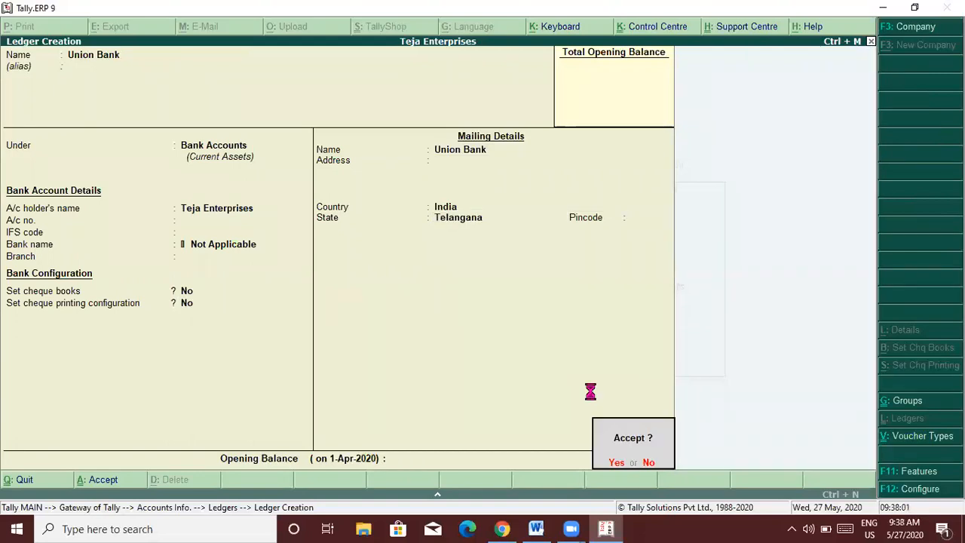
pyautogui.press('Return')
# Quit Ledger Creation and return to the Gateway of Tally main menu.
pyautogui.hotkey('alt', 'Tab')
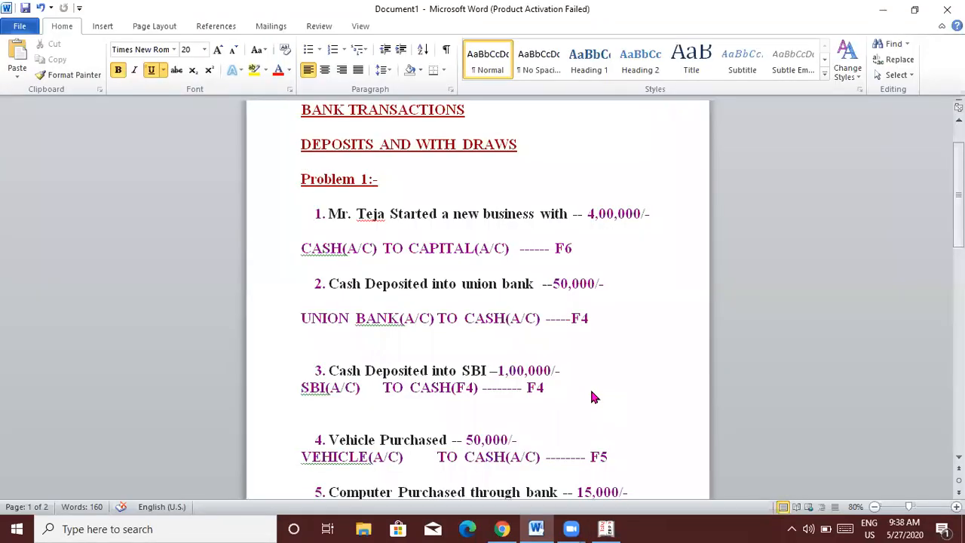
pyautogui.hotkey('alt', 'Tab')
pyautogui.press('Escape')
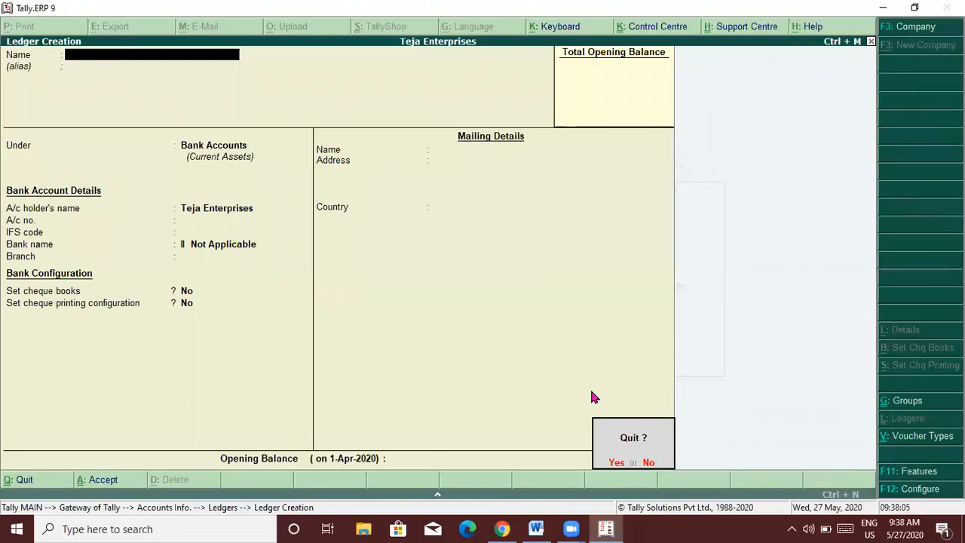
pyautogui.press('Return')
pyautogui.press('Escape')
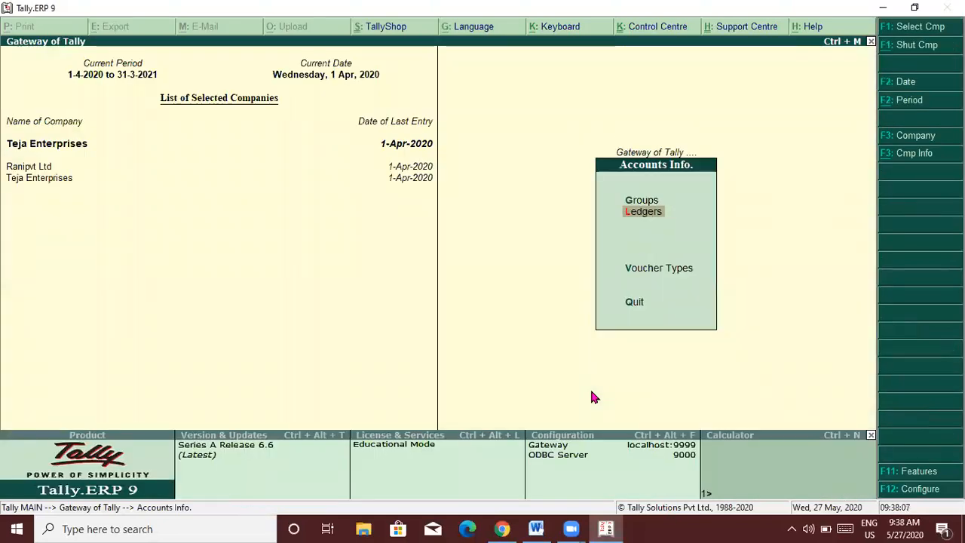
pyautogui.press('Escape')
pyautogui.press('Down')
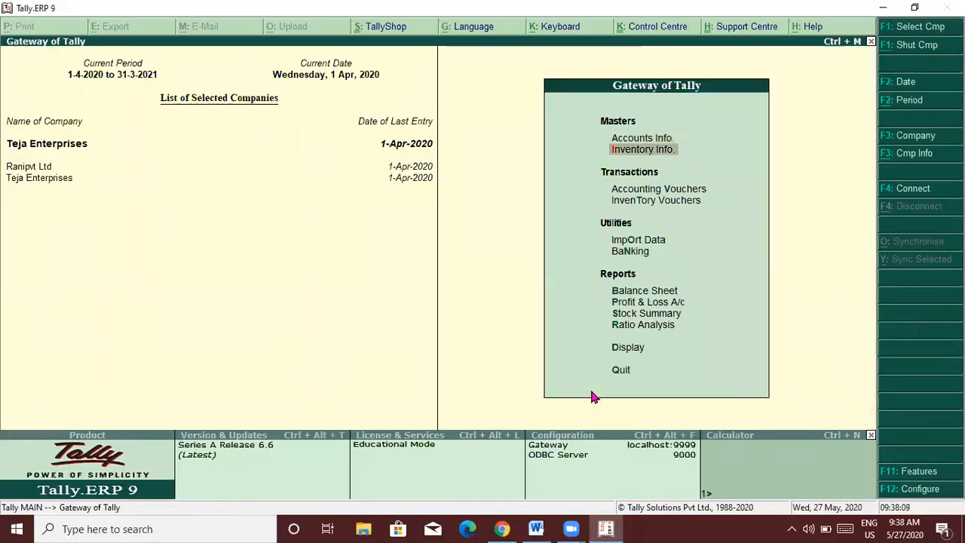
pyautogui.press('Down')
# Start a Contra voucher and select Cash as the credited ledger.
pyautogui.press('Return')
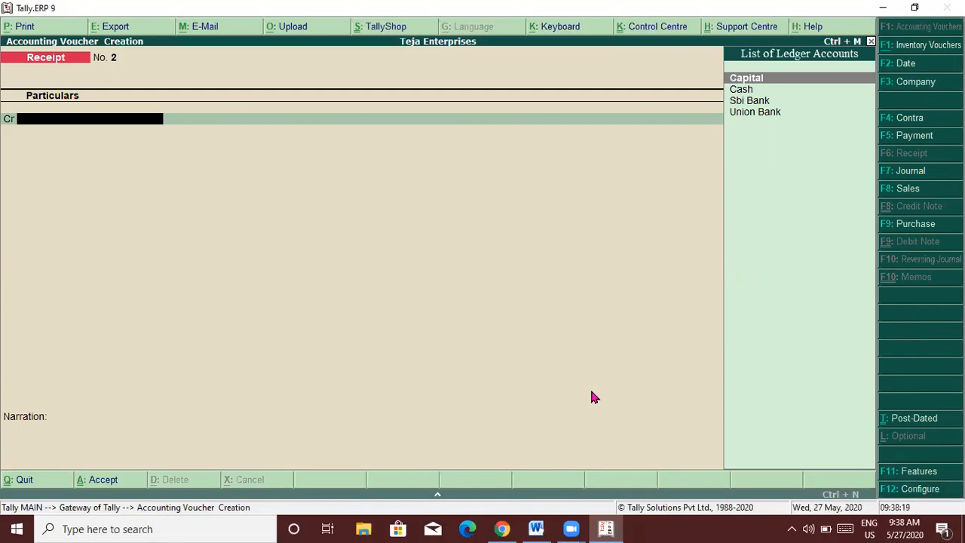
pyautogui.press('F4')
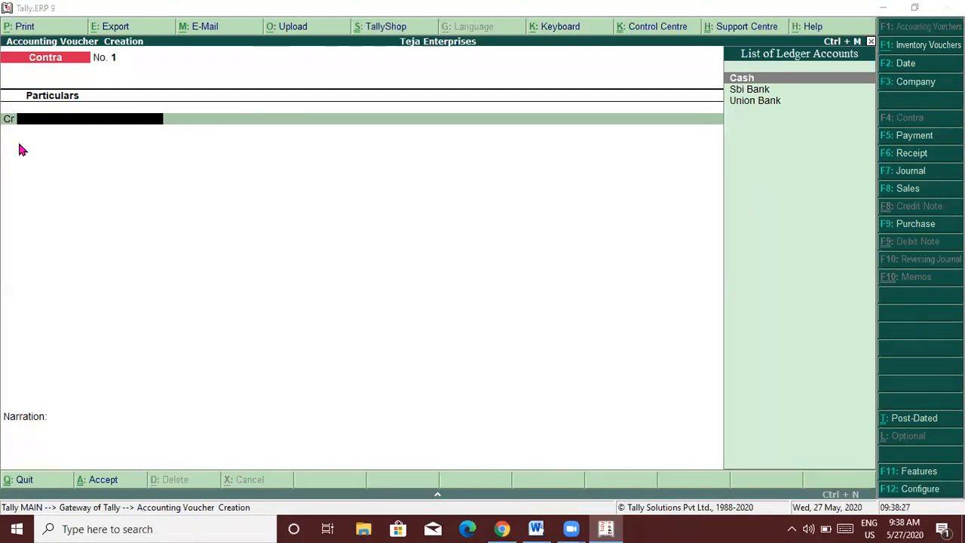
pyautogui.hotkey('alt', 'Tab')
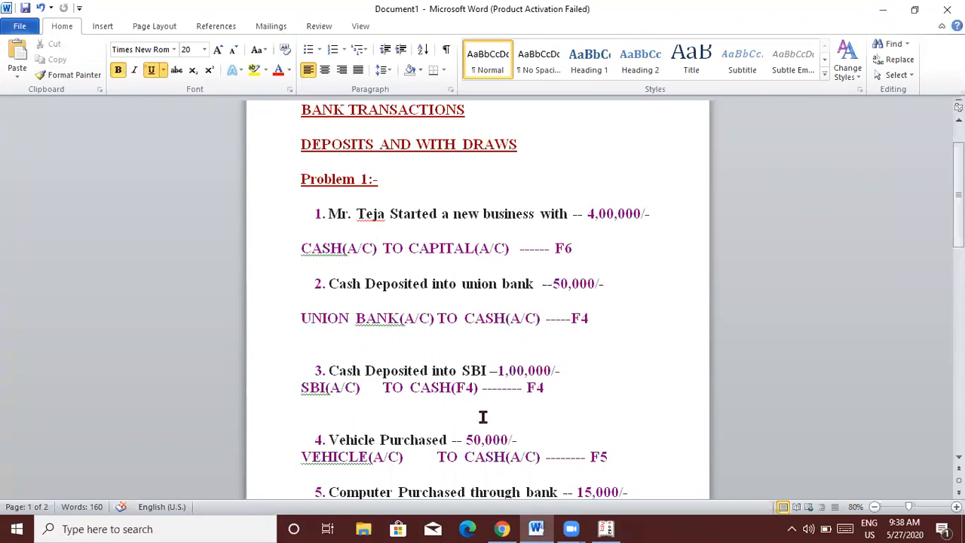
pyautogui.hotkey('alt', 'Tab')
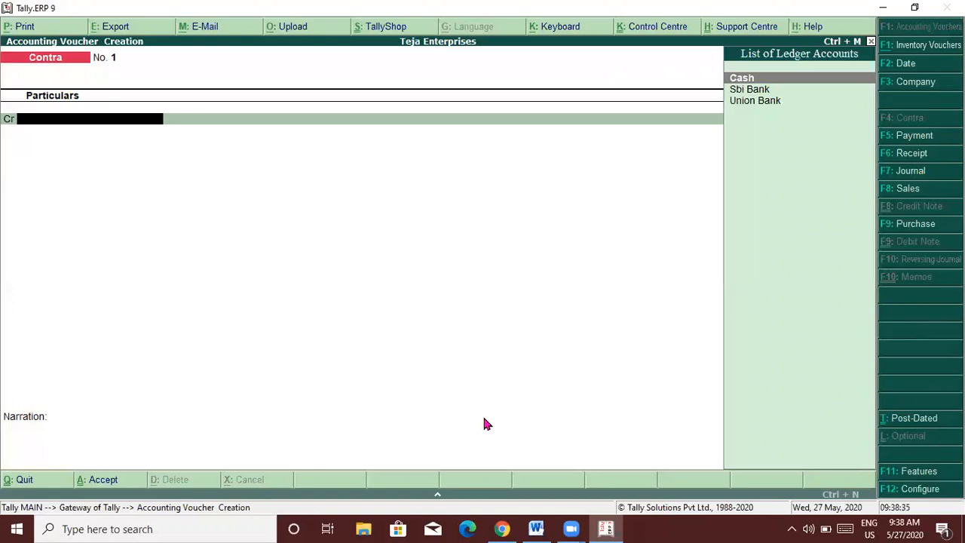
pyautogui.write('Cash')
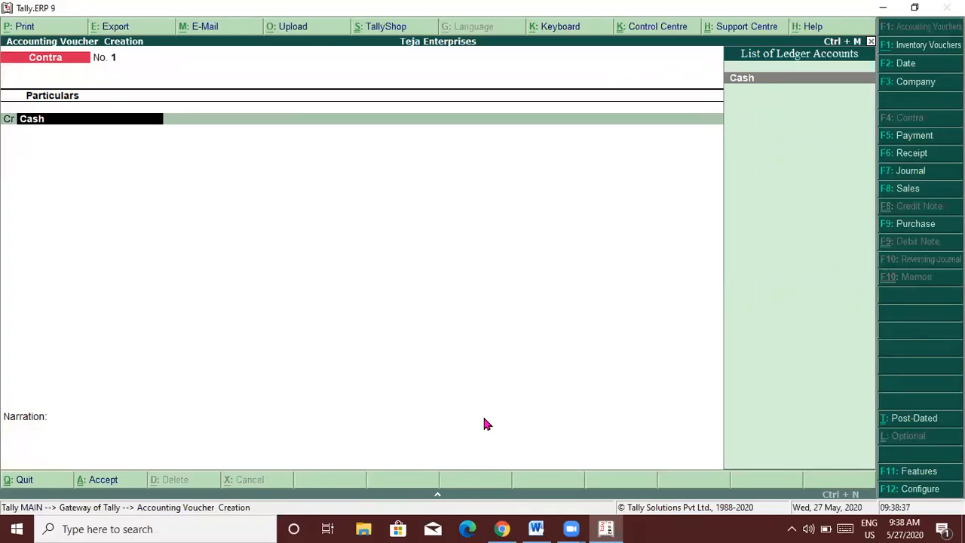
pyautogui.press('Return')
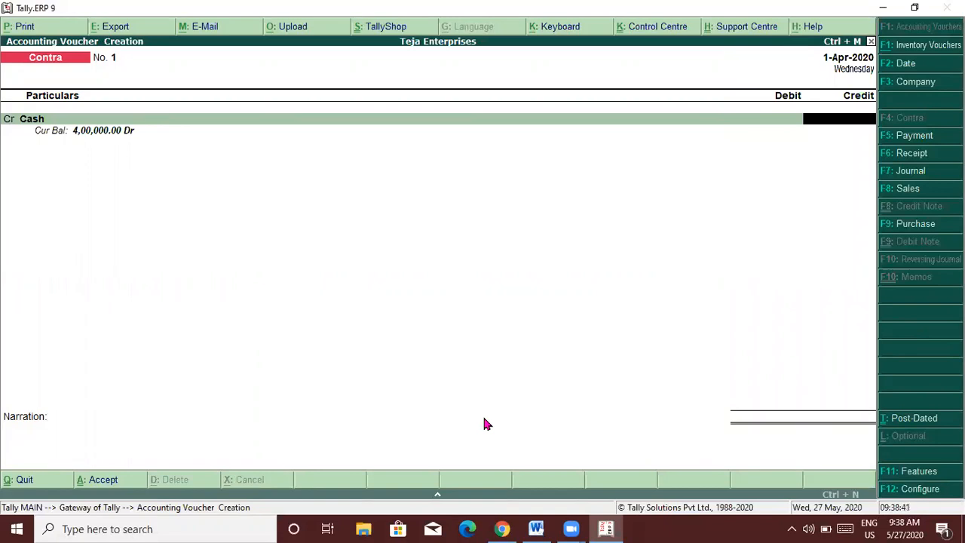
# Credit Cash 50,000 and debit Union Bank 50,000, skipping past the bank allocations.
pyautogui.hotkey('alt', 'Tab')
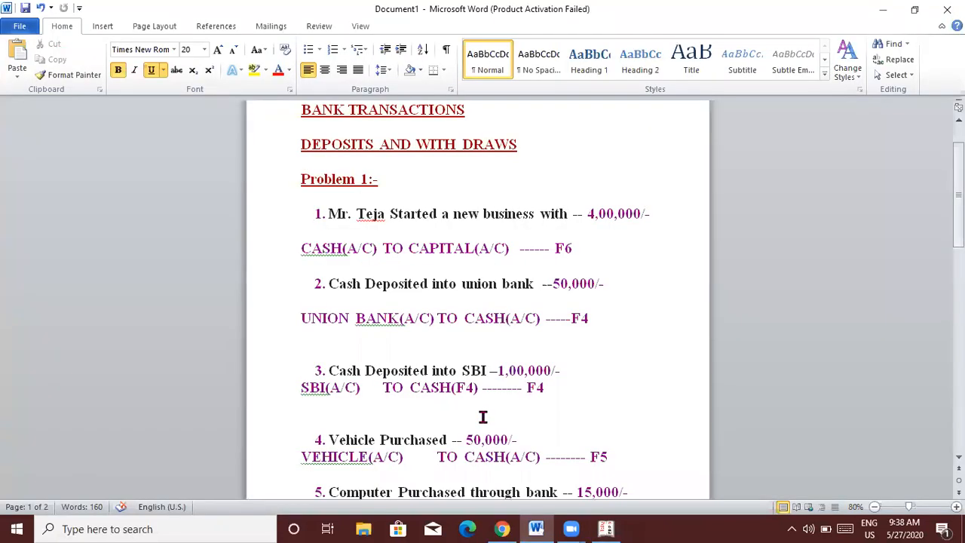
pyautogui.hotkey('alt', 'Tab')
pyautogui.write('50000')
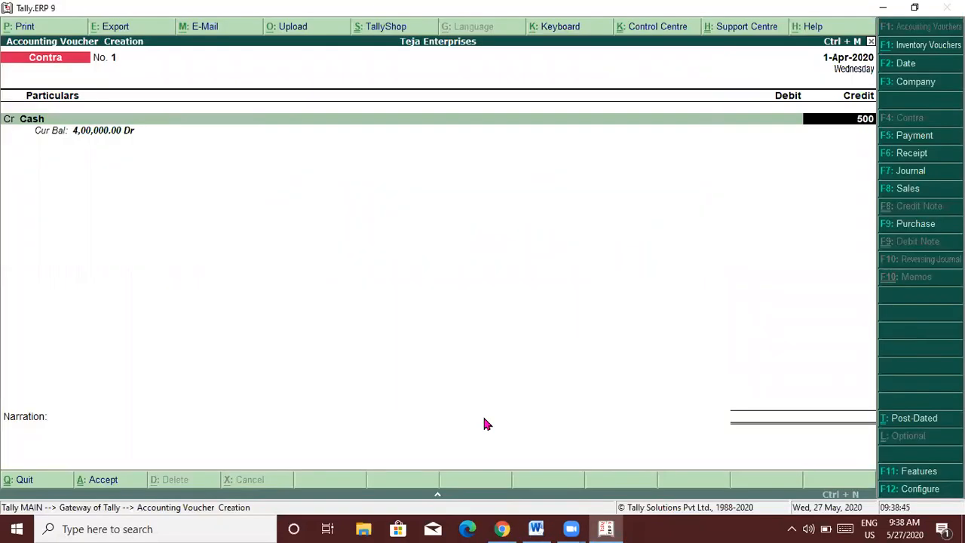
pyautogui.press('Return')
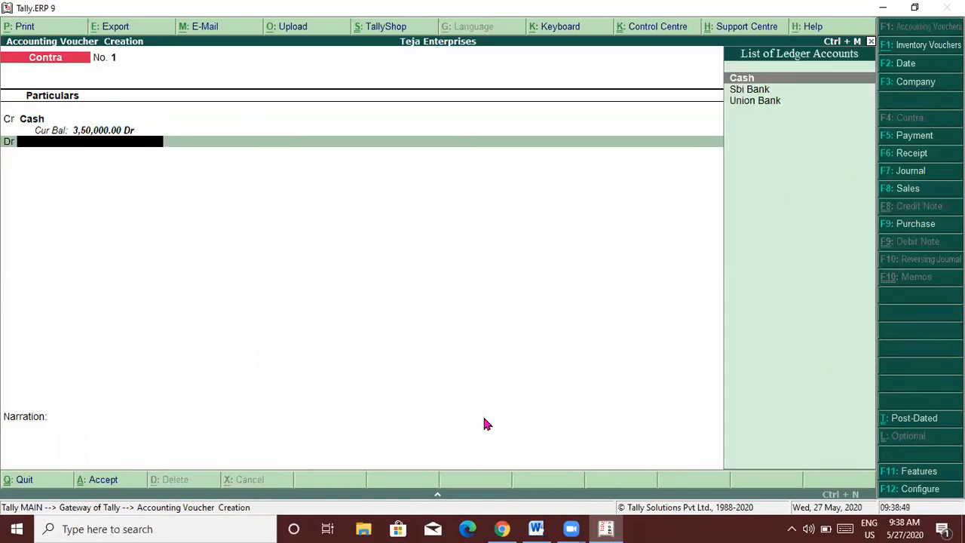
pyautogui.press('Down')
pyautogui.press('Down')
pyautogui.press('Return')
pyautogui.press('Return')
pyautogui.press('Return')
pyautogui.press('Return')
pyautogui.press('Return')
pyautogui.press('Return')
pyautogui.press('Return')
pyautogui.press('Return')
pyautogui.press('Return')
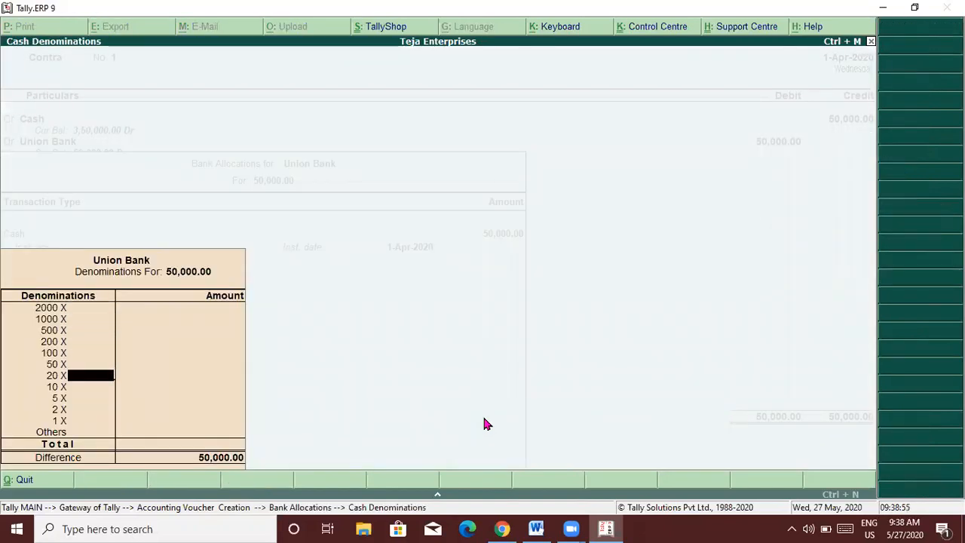
pyautogui.press('Return')
pyautogui.press('Return')
pyautogui.press('Return')
pyautogui.press('Return')
pyautogui.press('Return')
pyautogui.press('Return')
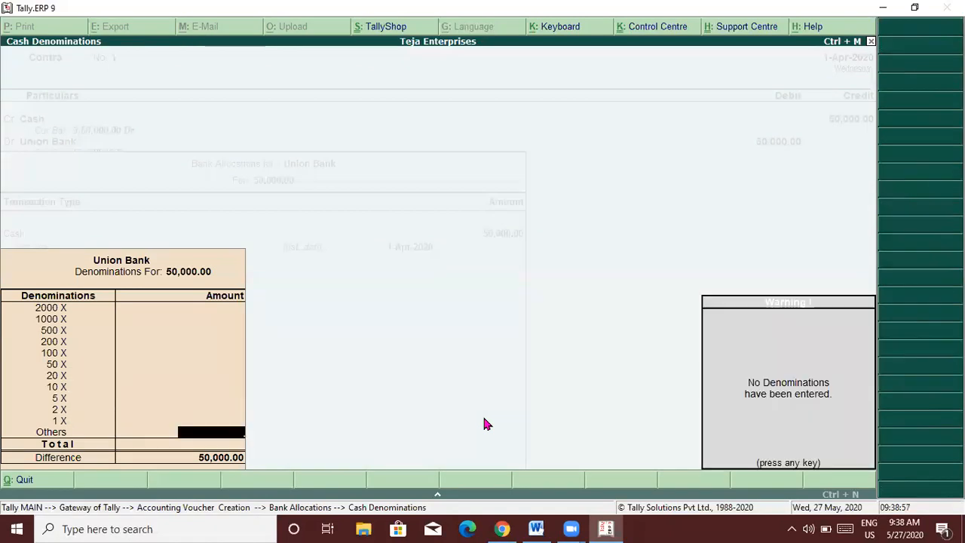
pyautogui.press('Return')
pyautogui.press('Return')
pyautogui.press('Return')
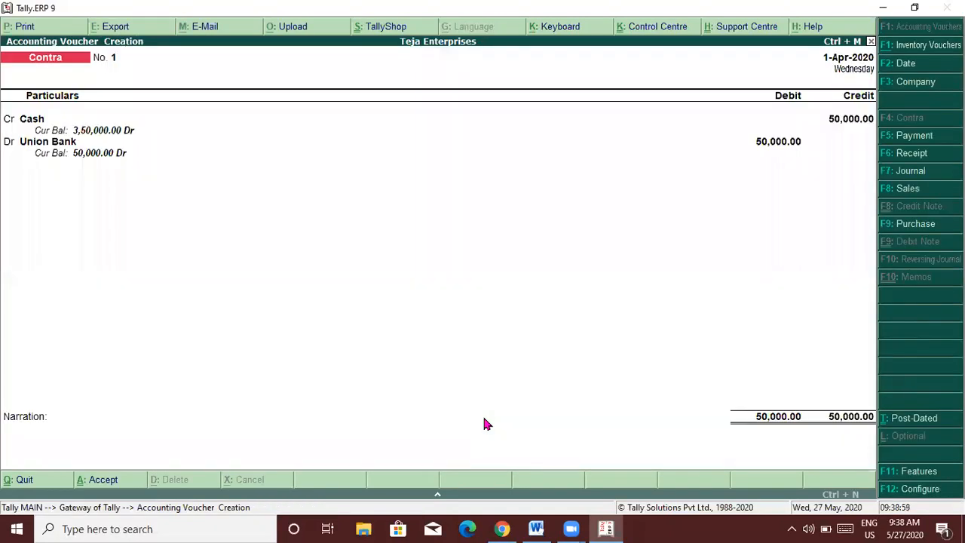
pyautogui.press('Return')
# Save Contra No. 1, then enter Contra No. 2: Cash credit and Sbi Bank debit of 1,00,000.
pyautogui.press('Return')
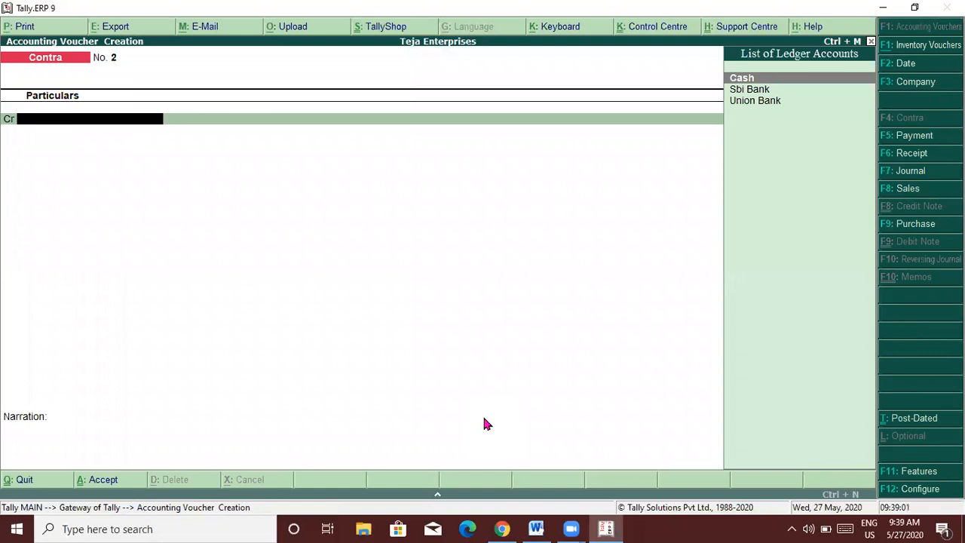
pyautogui.press('Return')
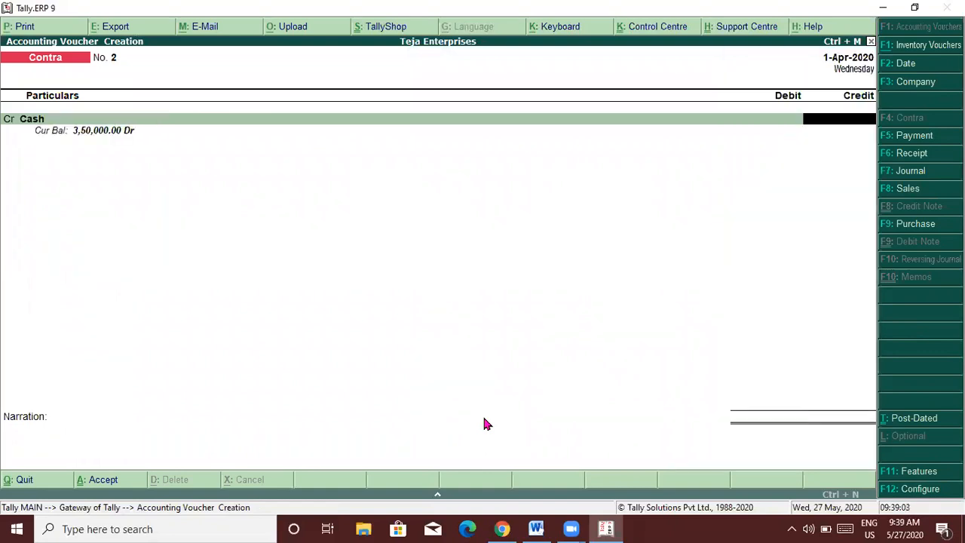
pyautogui.write('1,00,000')
pyautogui.press('Return')
pyautogui.press('Return')
pyautogui.press('Return')
pyautogui.write('Sbi')
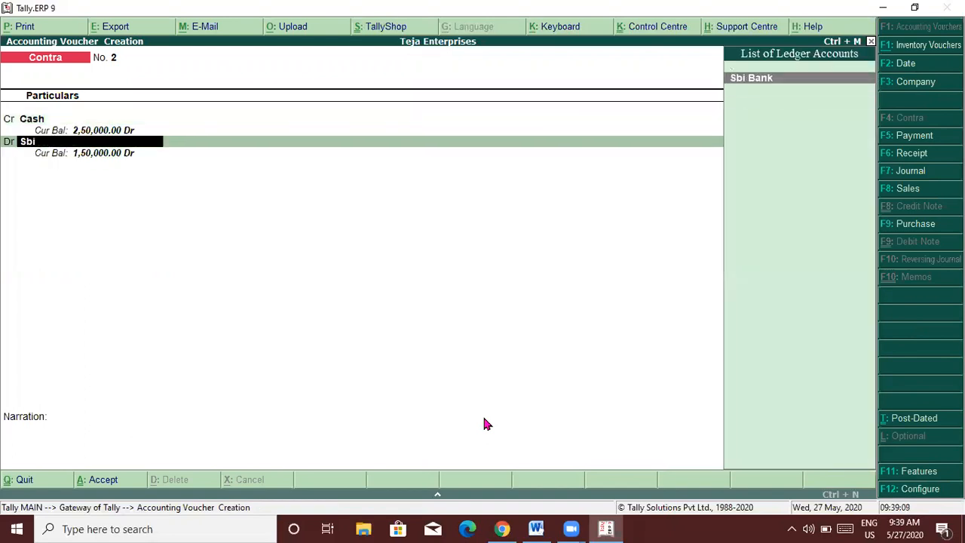
pyautogui.press('Return')
pyautogui.press('Return')
pyautogui.press('Return')
pyautogui.press('Return')
pyautogui.press('Return')
pyautogui.press('Return')
pyautogui.press('Return')
pyautogui.press('Return')
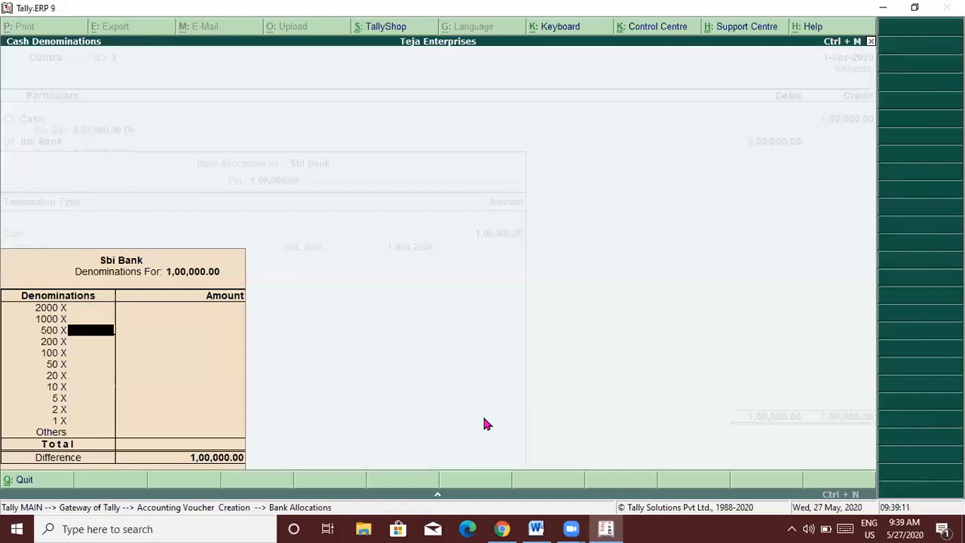
pyautogui.press('Return')
pyautogui.press('Return')
pyautogui.press('Return')
pyautogui.press('Return')
pyautogui.press('Return')
pyautogui.press('Return')
pyautogui.press('Return')
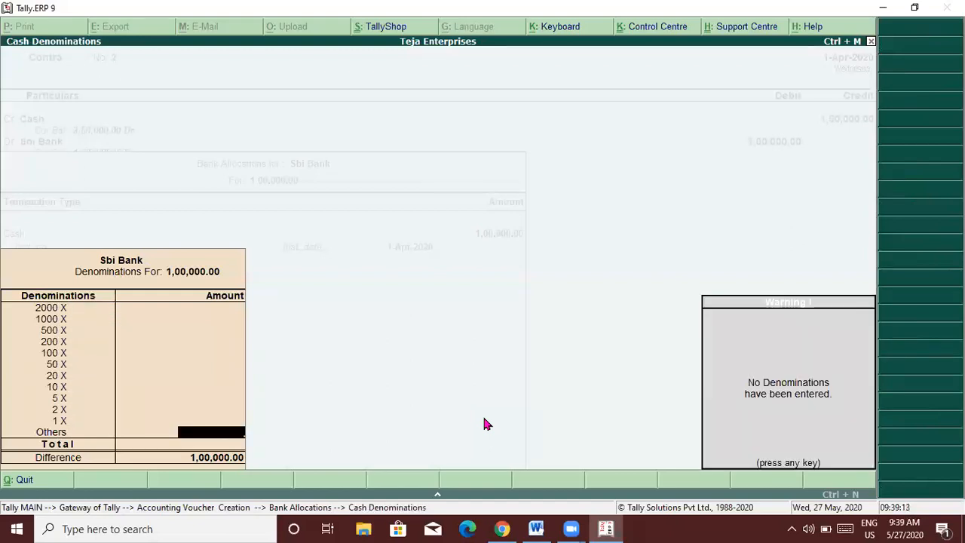
pyautogui.press('Return')
pyautogui.press('Return')
pyautogui.press('Return')
pyautogui.press('Return')
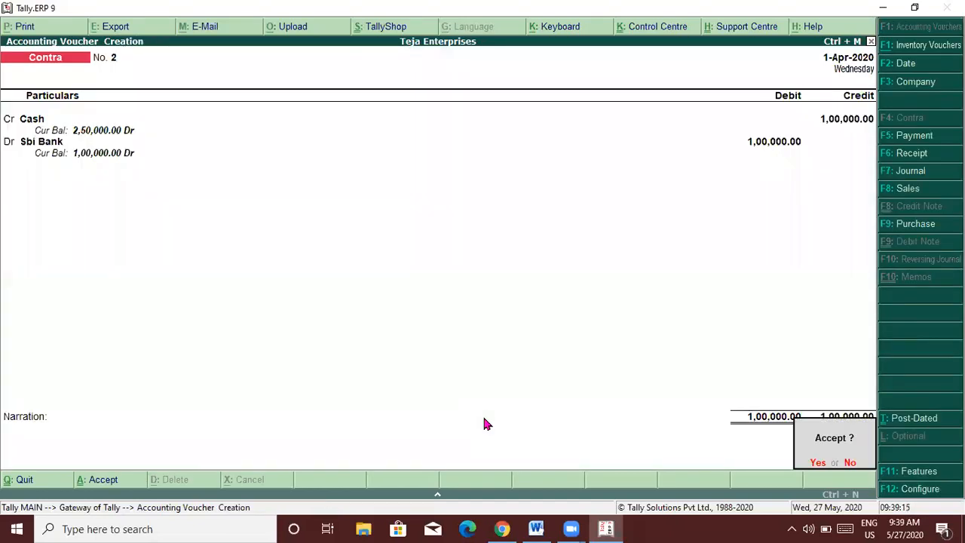
pyautogui.press('Return')
pyautogui.hotkey('alt', 'Tab')
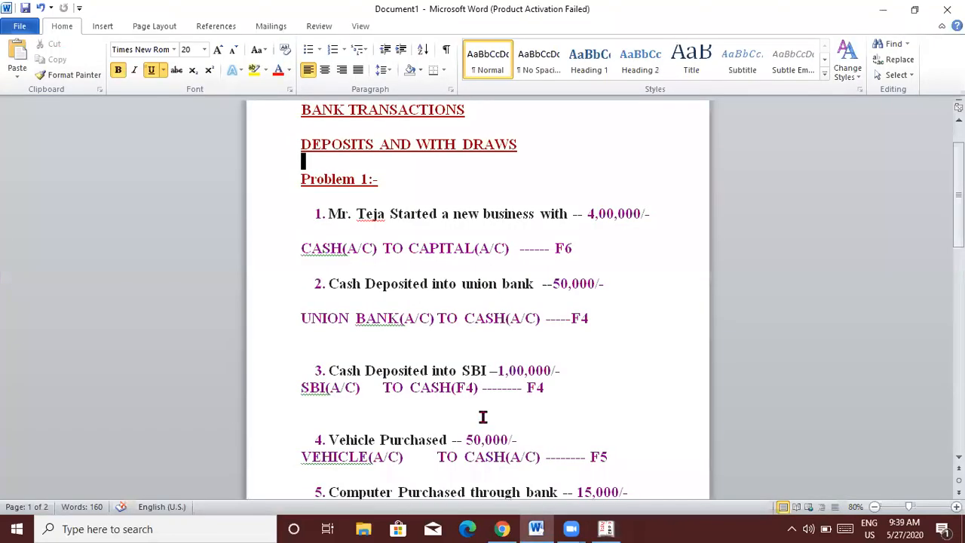
# Insert 'sbi' before 'bank' in problem 5 and before 'BANK(A/C)' in its entry.
pyautogui.press('Down')
pyautogui.press('Down')
pyautogui.press('Down')
pyautogui.press('Down')
pyautogui.press('Down')
pyautogui.press('Down')
pyautogui.press('Down')
pyautogui.press('Down')
pyautogui.press('Down')
pyautogui.press('Down')
pyautogui.press('Down')
pyautogui.press('Down')
pyautogui.press('Down')
pyautogui.press('Down')
pyautogui.press('Down')
pyautogui.press('Down')
pyautogui.press('Down')
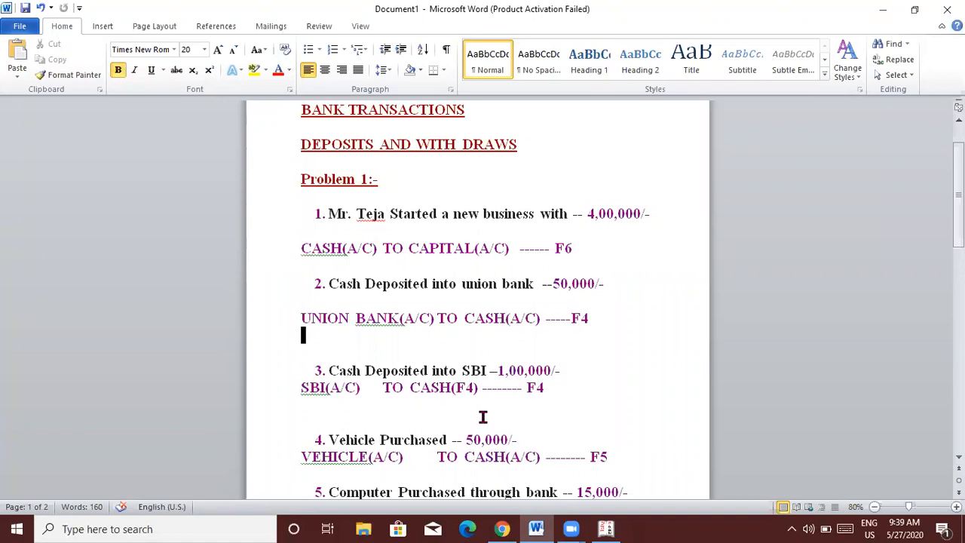
pyautogui.press('Down')
pyautogui.press('Down')
pyautogui.press('Down')
pyautogui.press('Down')
pyautogui.press('Down')
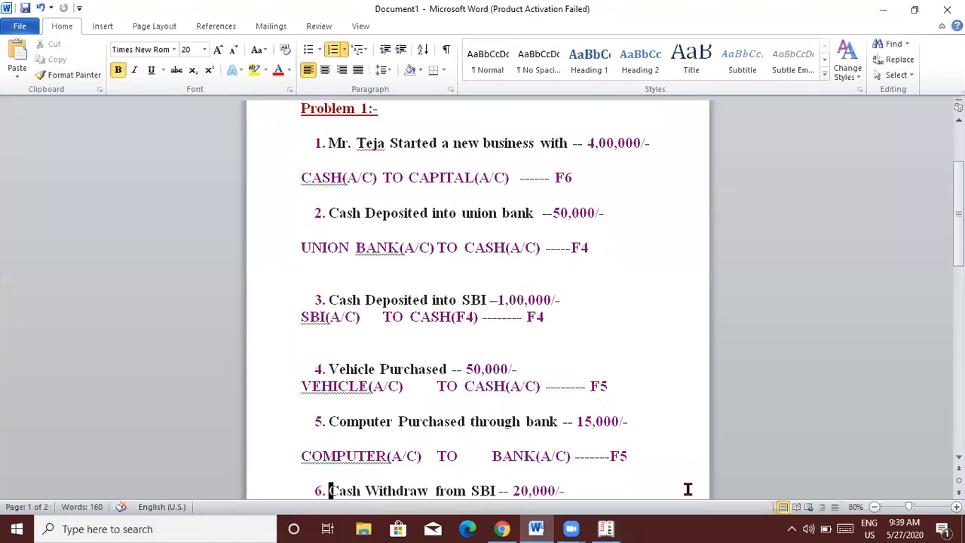
pyautogui.click(525, 421)
pyautogui.write('sbi')
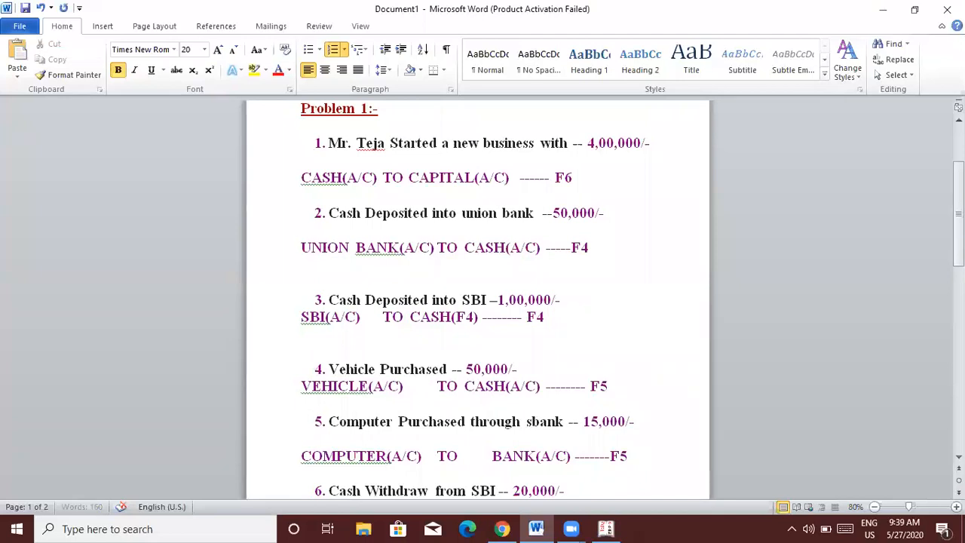
pyautogui.click(490, 456)
pyautogui.write('sbi')
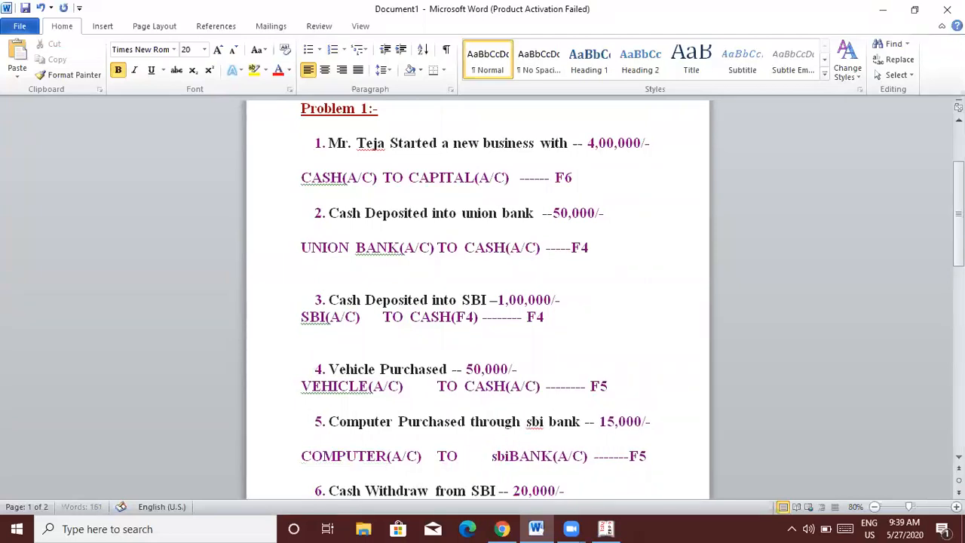
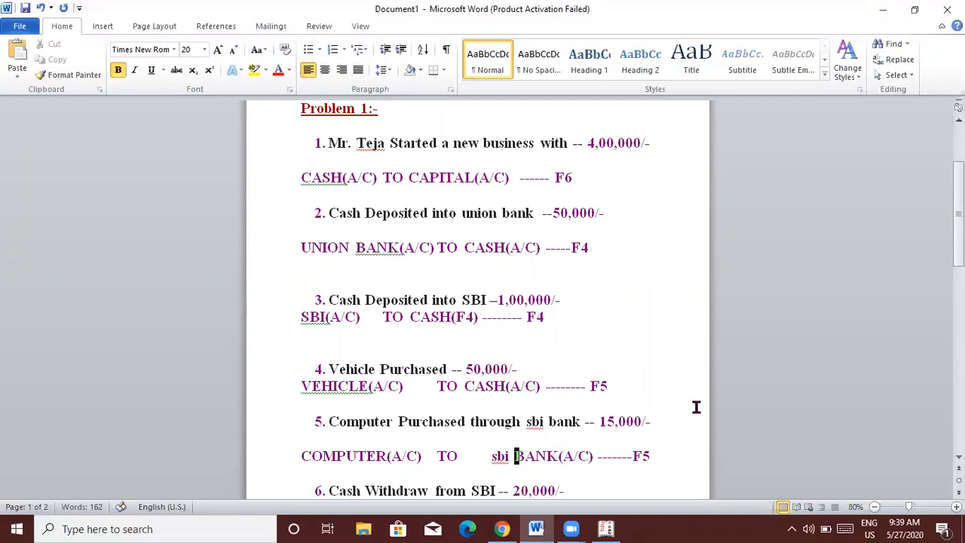
# Switch from the Word notes to Tally's Gateway of Tally for Teja Enterprises.
pyautogui.press('alt')
pyautogui.hotkey('alt', 'Tab')
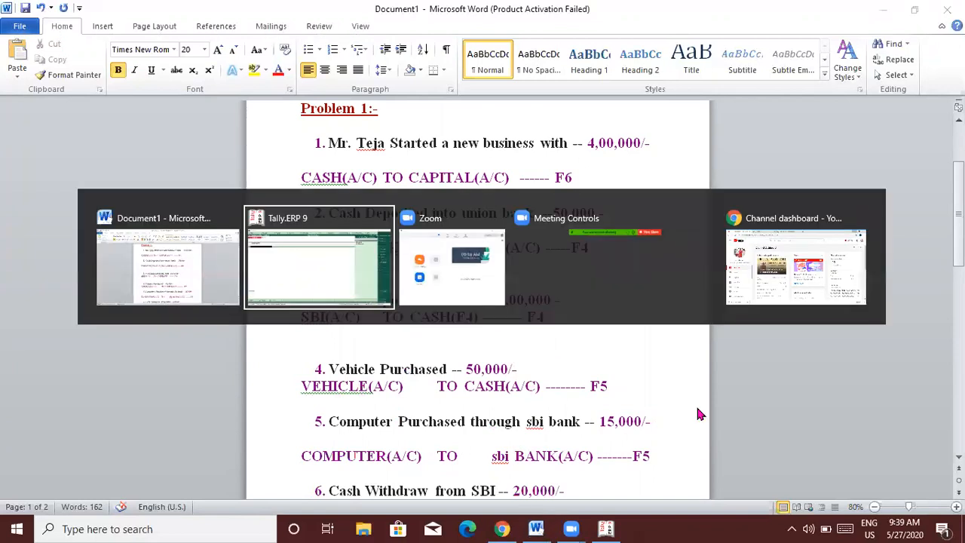
pyautogui.press('Escape')
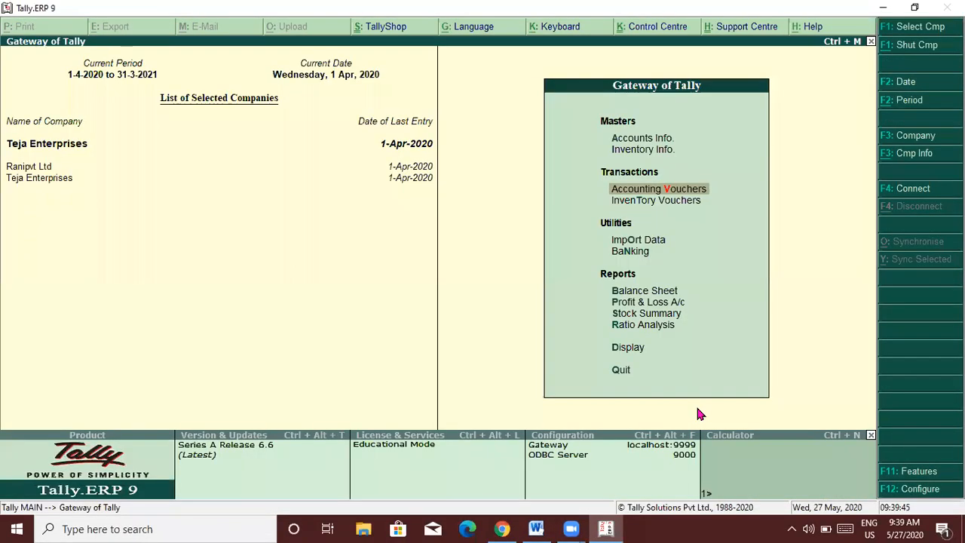
# Create a Vehicle ledger under Fixed Assets.
pyautogui.press('Up')
pyautogui.press('Up')
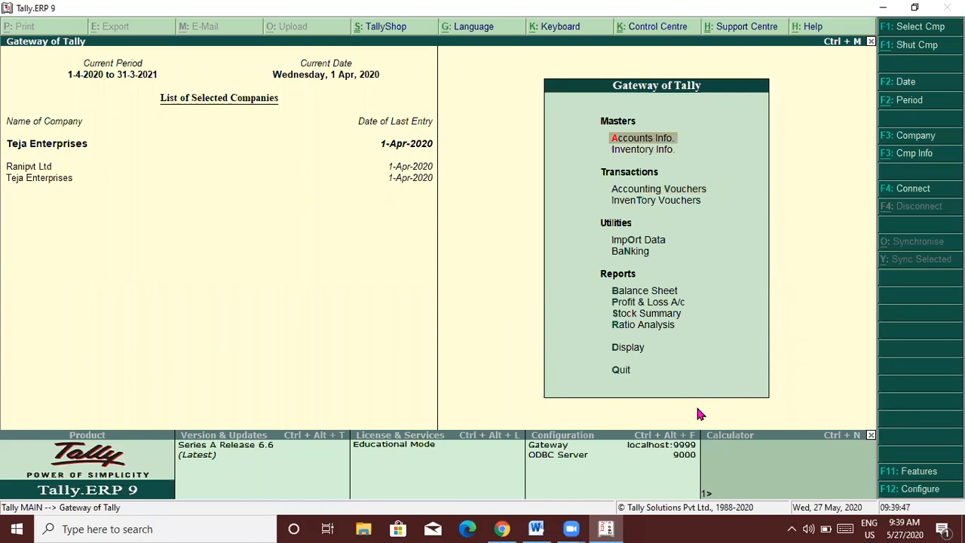
pyautogui.press('Return')
pyautogui.press('Down')
pyautogui.press('Return')
pyautogui.press('Return')
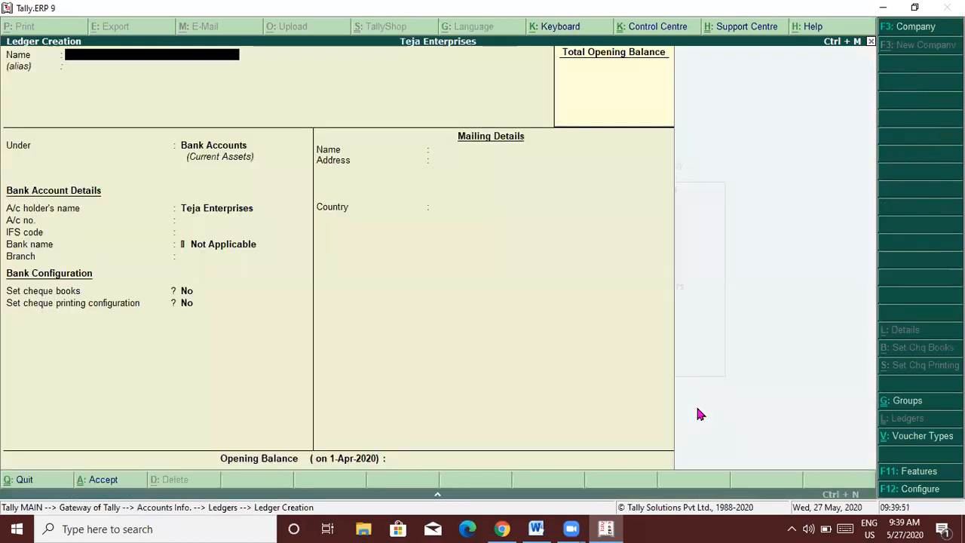
pyautogui.write('Vehicle')
pyautogui.press('Return')
pyautogui.press('Return')
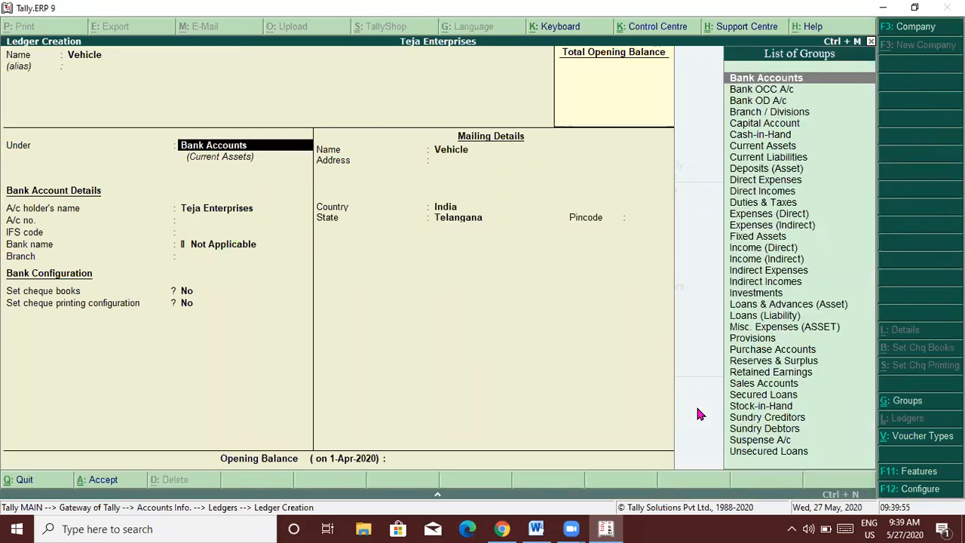
pyautogui.write('Fi')
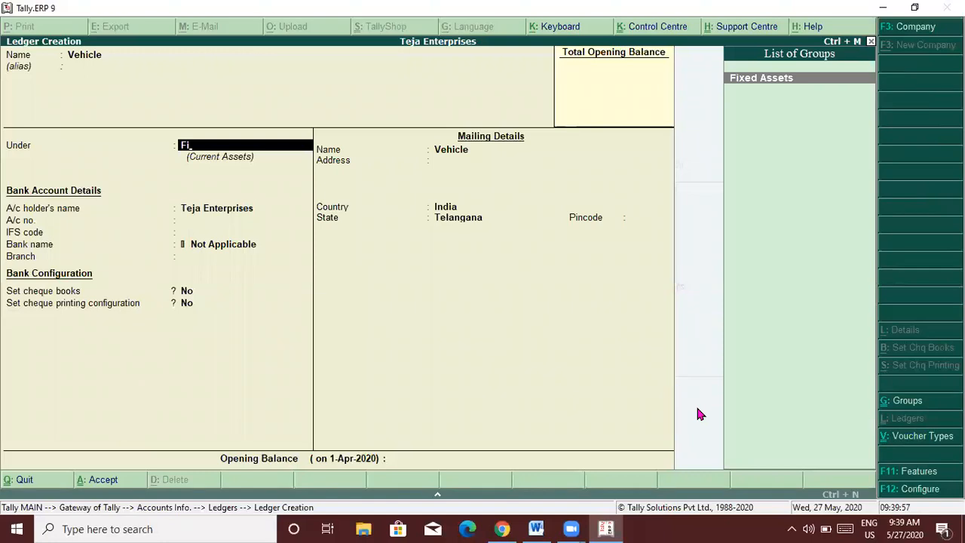
pyautogui.press('Return')
pyautogui.press('Return')
pyautogui.press('Return')
# Create a Computer ledger, also under Fixed Assets.
pyautogui.press('Return')
pyautogui.press('Return')
pyautogui.press('Return')
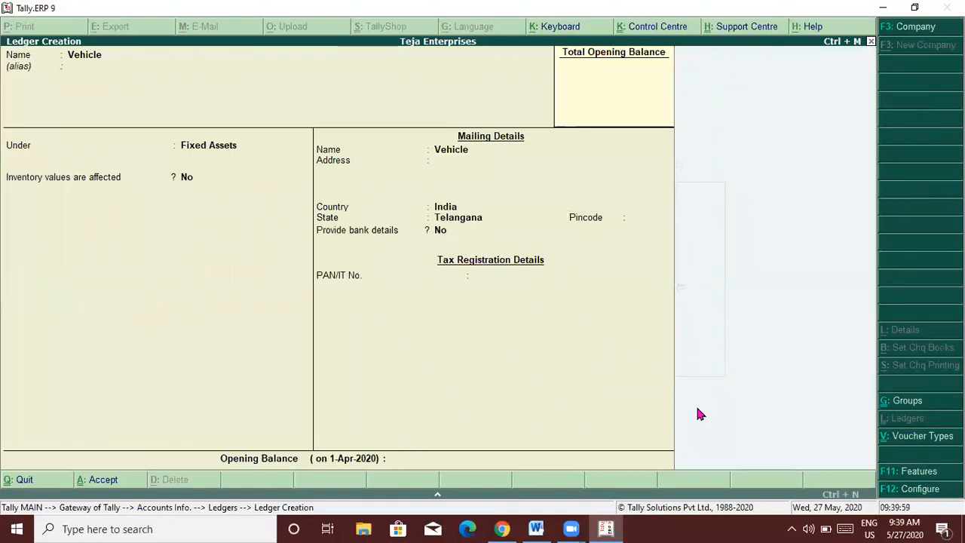
pyautogui.press('Return')
pyautogui.write('Computer')
pyautogui.press('Return')
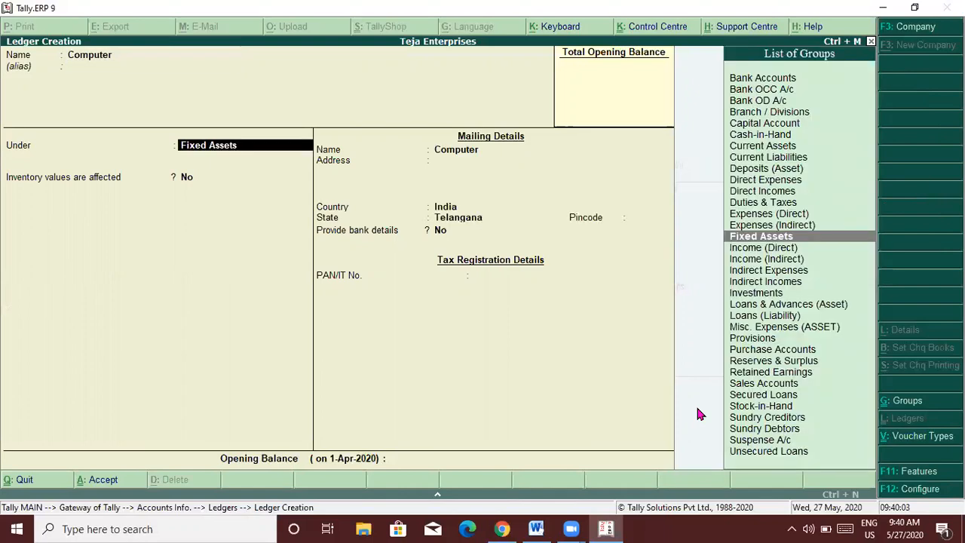
pyautogui.press('Return')
pyautogui.press('Return')
pyautogui.press('Return')
pyautogui.press('Return')
pyautogui.press('Return')
pyautogui.press('Return')
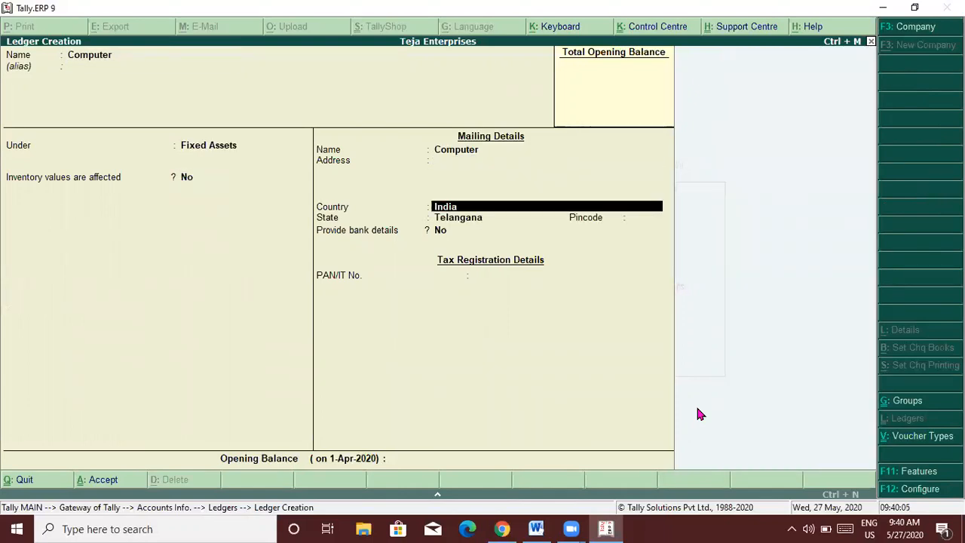
pyautogui.press('Return')
pyautogui.press('Return')
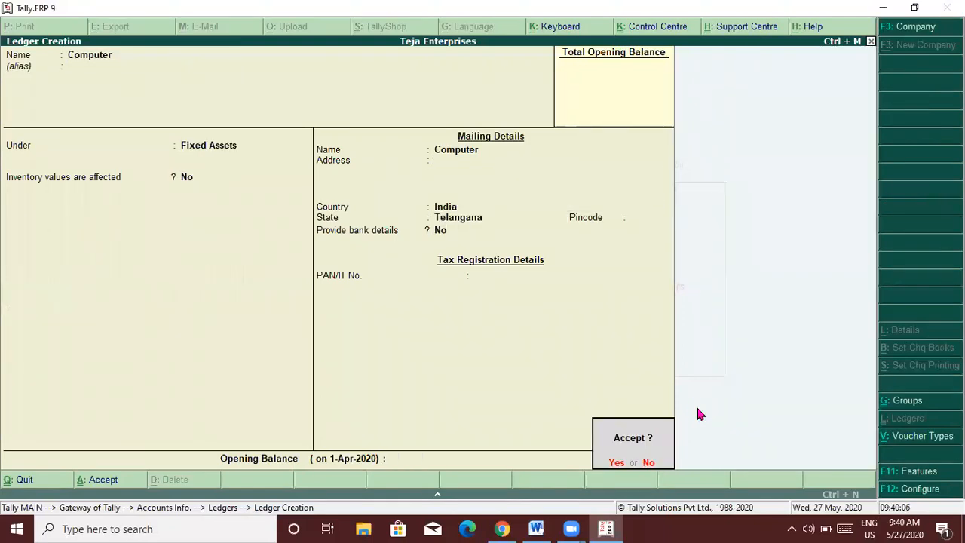
pyautogui.press('Return')
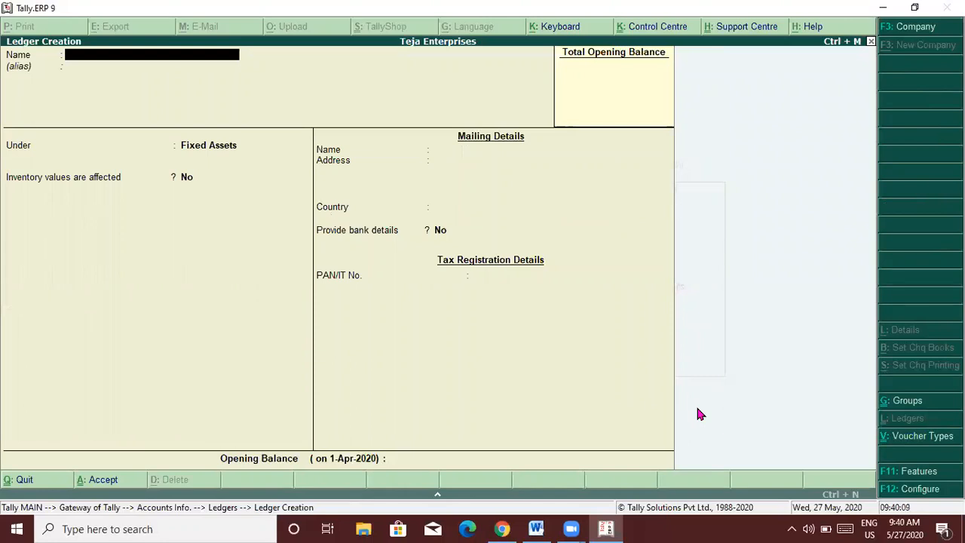
# Post a Payment voucher debiting Vehicle 50,000 paid from Cash.
pyautogui.press('Escape')
pyautogui.press('Escape')
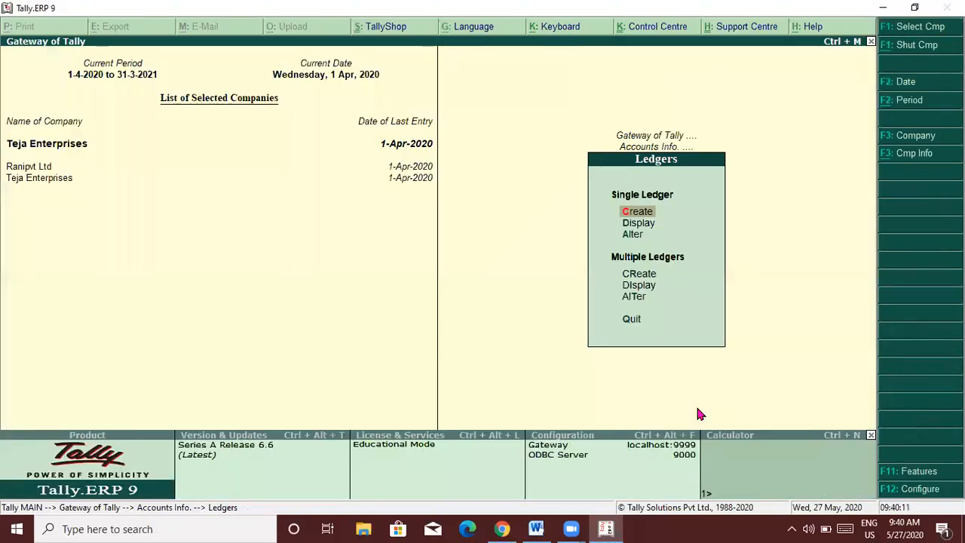
pyautogui.press('Escape')
pyautogui.press('Down')
pyautogui.press('Down')
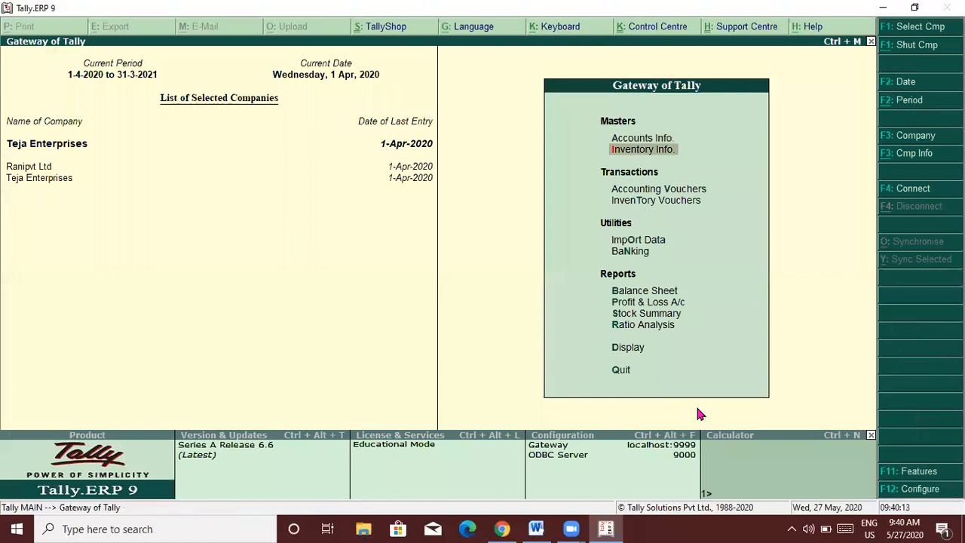
pyautogui.press('Return')
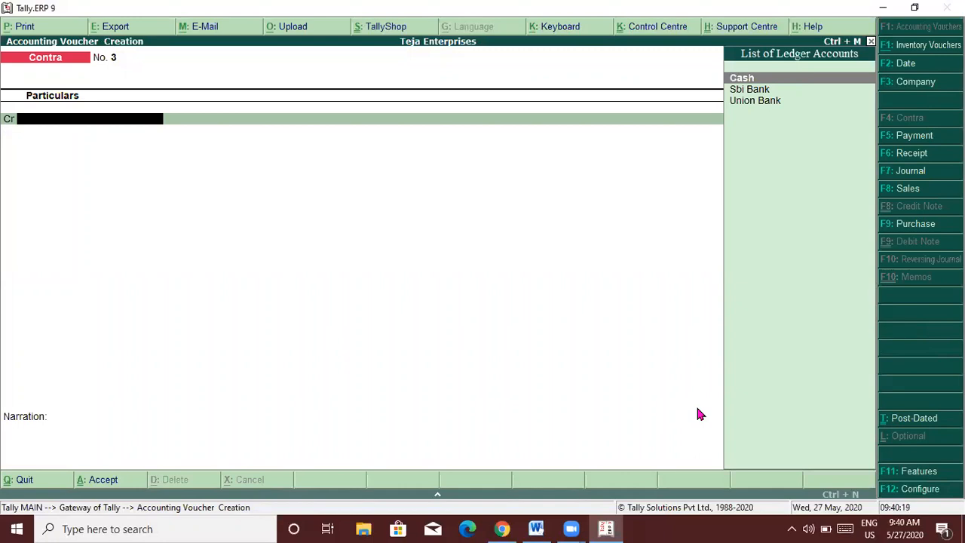
pyautogui.press('F5')
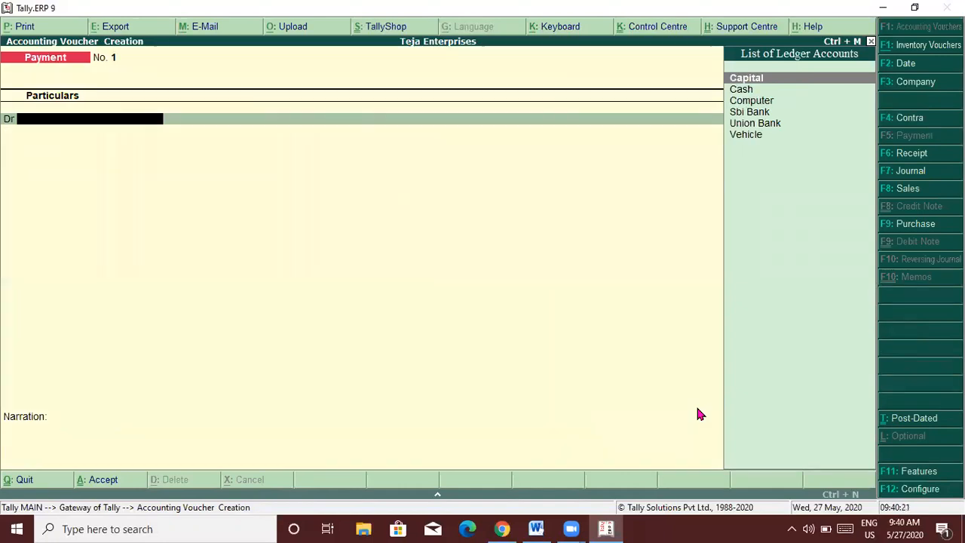
pyautogui.hotkey('alt', 'Tab')
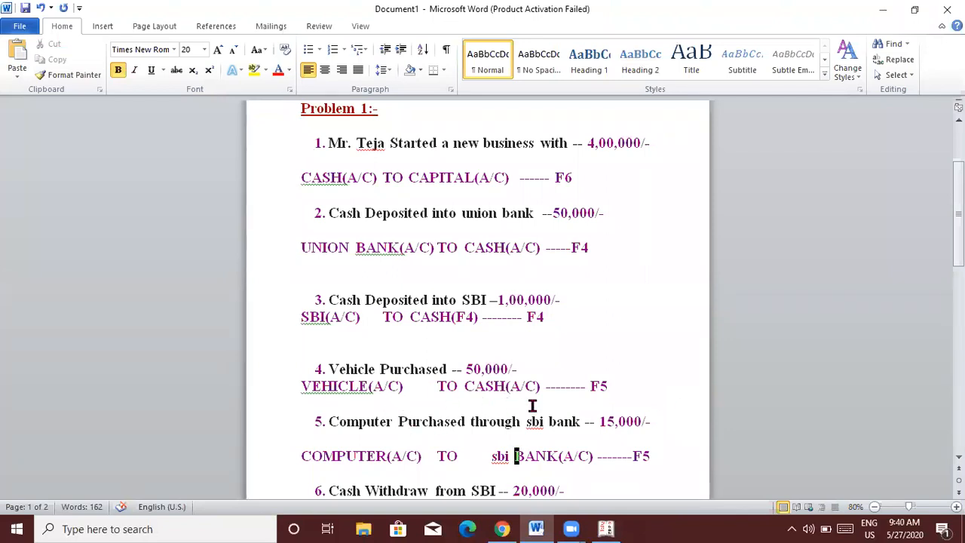
pyautogui.hotkey('alt', 'Tab')
pyautogui.write('Vehicle')
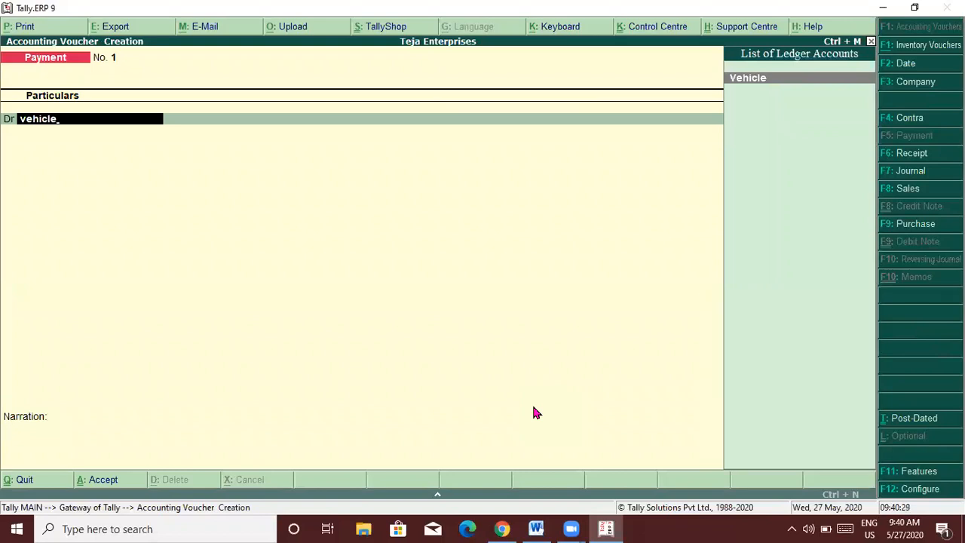
pyautogui.press('Return')
pyautogui.write('50000')
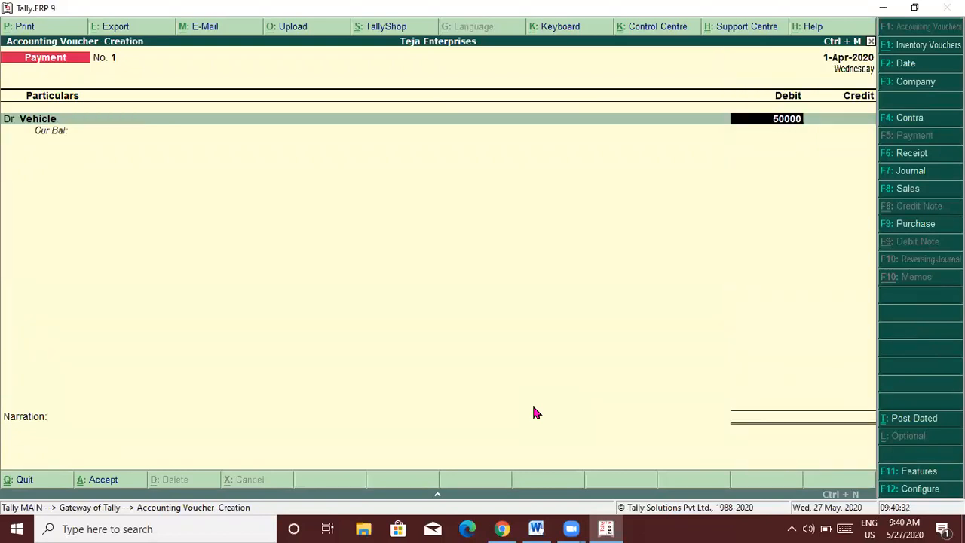
pyautogui.press('Return')
pyautogui.press('Return')
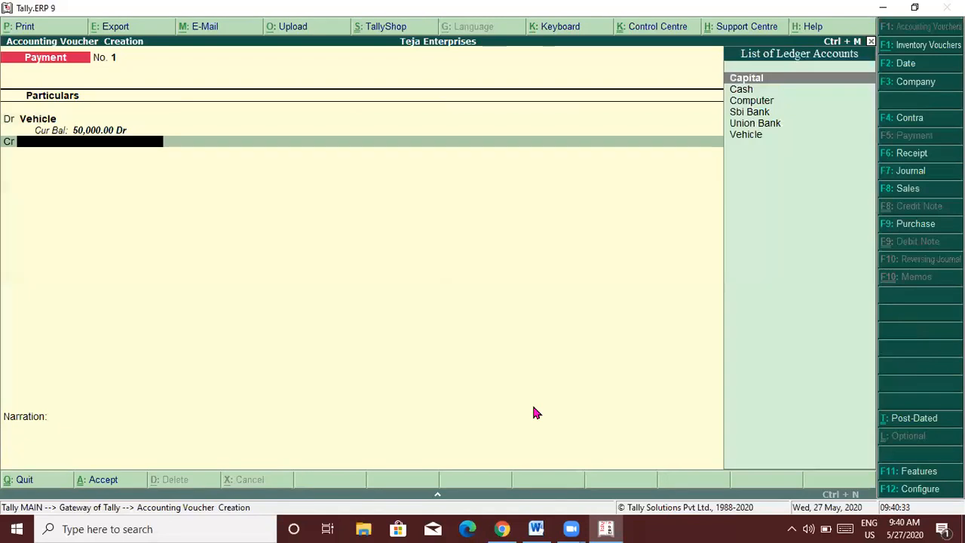
pyautogui.write('Cas')
pyautogui.press('Return')
pyautogui.press('Return')
pyautogui.press('Return')
pyautogui.press('Return')
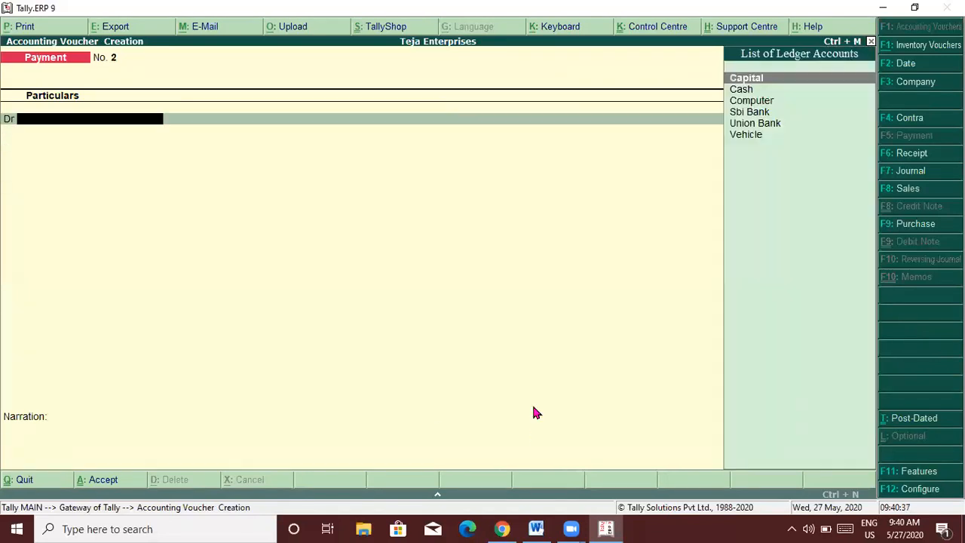
# Post a payment debiting Computer 15,000 from Sbi Bank, then return to the Gateway.
pyautogui.hotkey('alt', 'Tab')
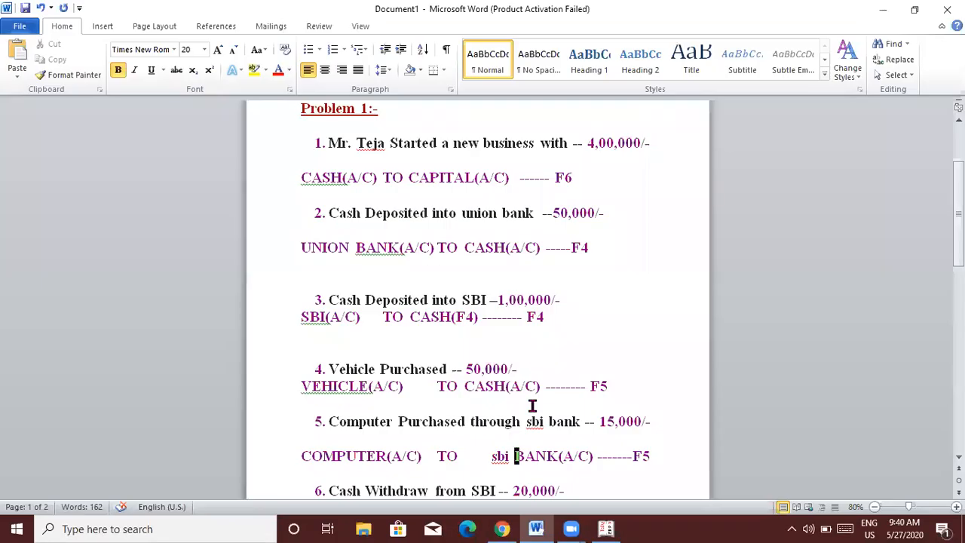
pyautogui.hotkey('alt', 'Tab')
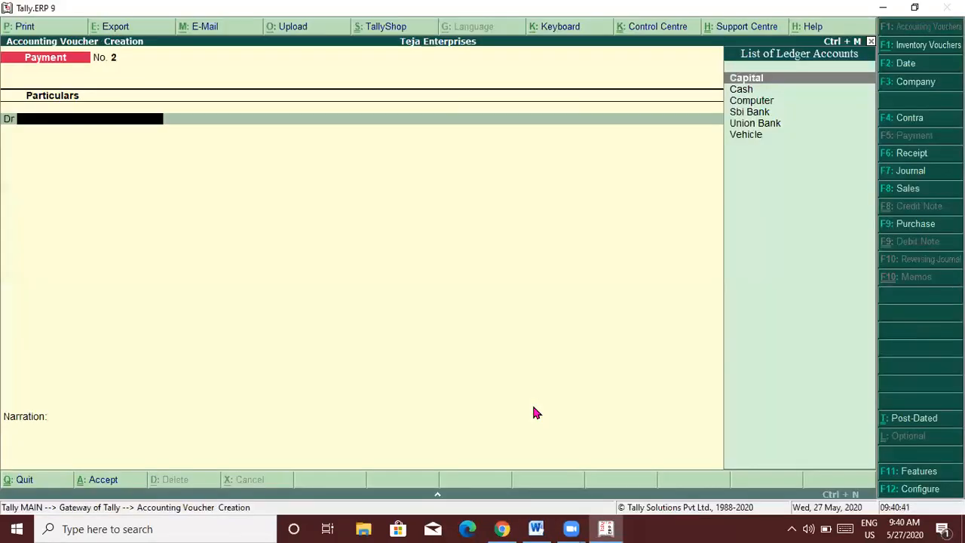
pyautogui.write('Com')
pyautogui.press('Return')
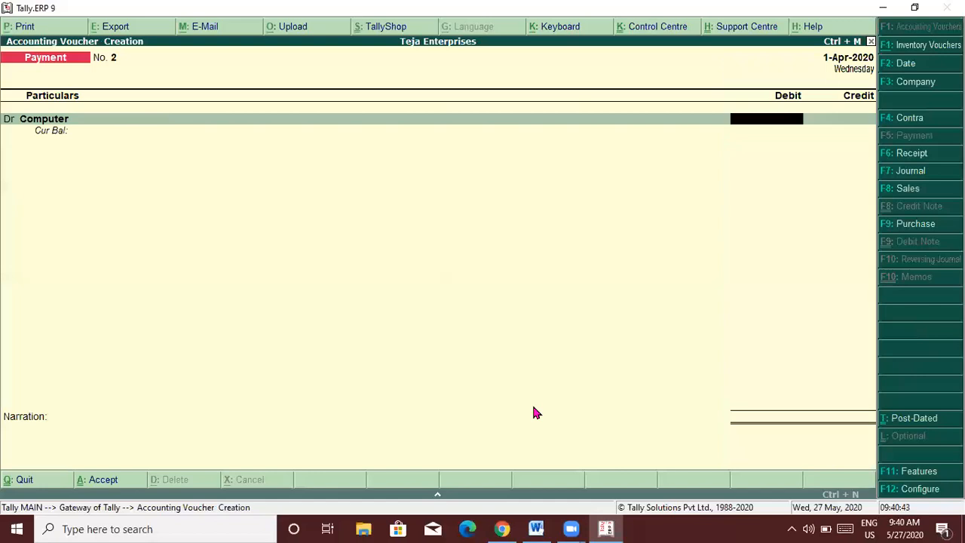
pyautogui.write('1')
pyautogui.write('000')
pyautogui.press('Return')
pyautogui.press('Return')
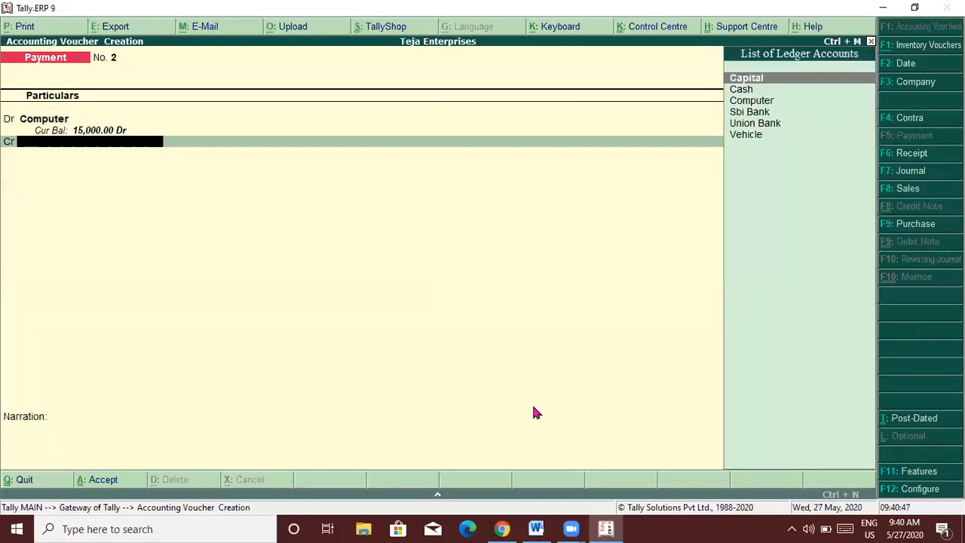
pyautogui.write('s')
pyautogui.press('Return')
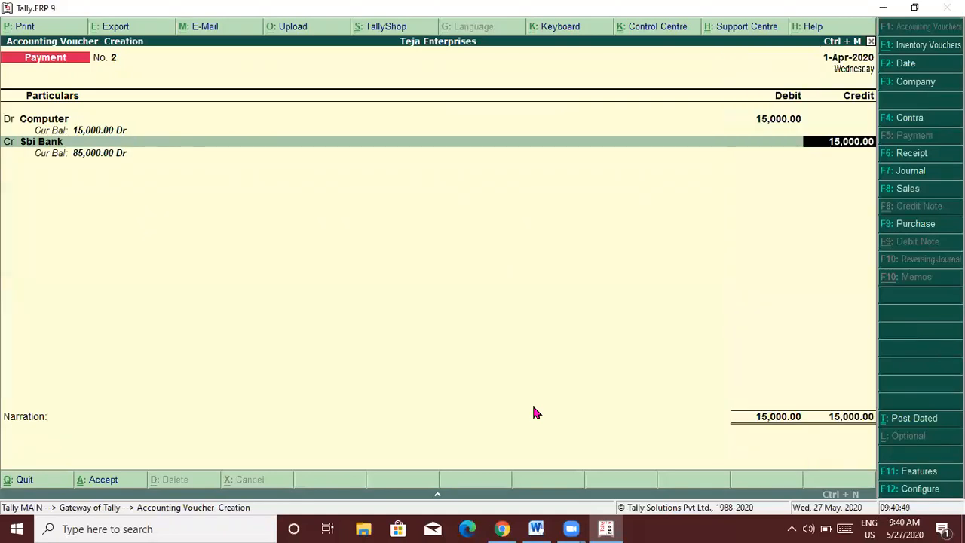
pyautogui.press('Return')
pyautogui.press('Return')
pyautogui.press('Return')
pyautogui.press('Return')
pyautogui.press('Return')
pyautogui.press('Return')
pyautogui.press('Return')
pyautogui.press('Escape')
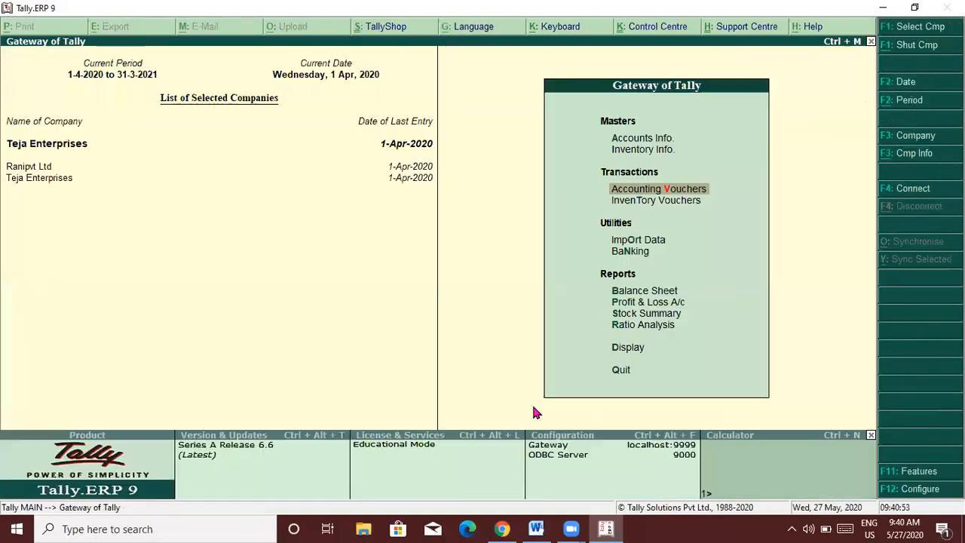
# Read the Word notes down to item 8, Cash Deposited into SBI, adding a blank line after Rent Received.
pyautogui.hotkey('alt', 'Tab')
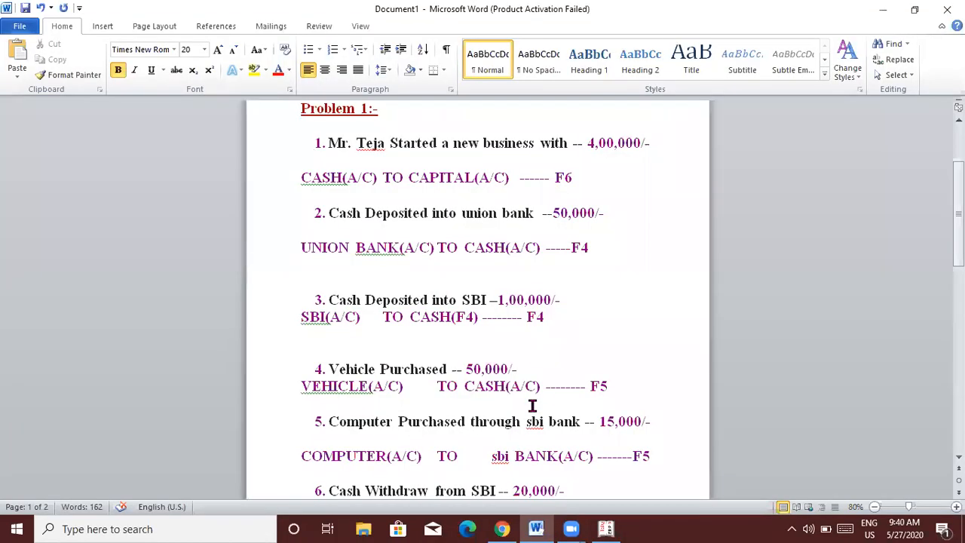
pyautogui.scroll(-5, 533, 405)
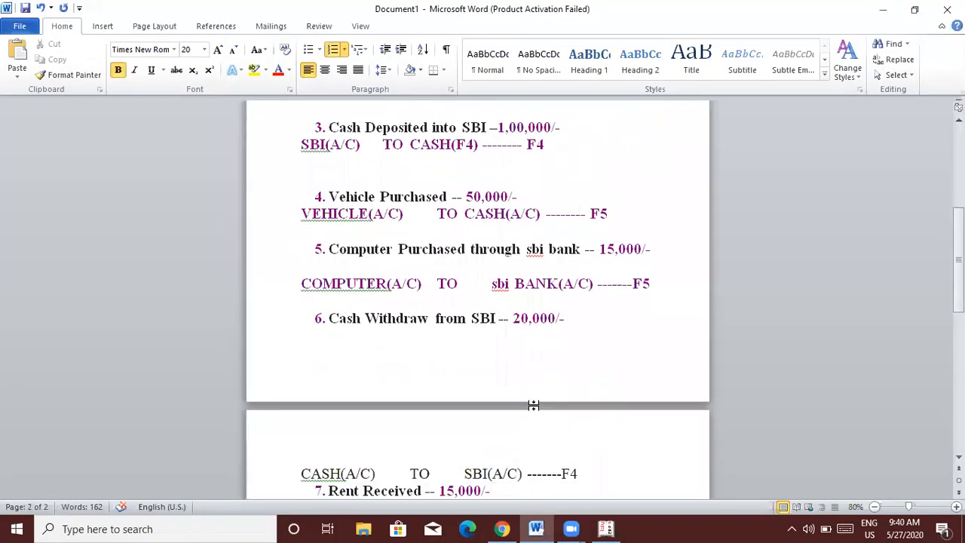
pyautogui.press('Return')
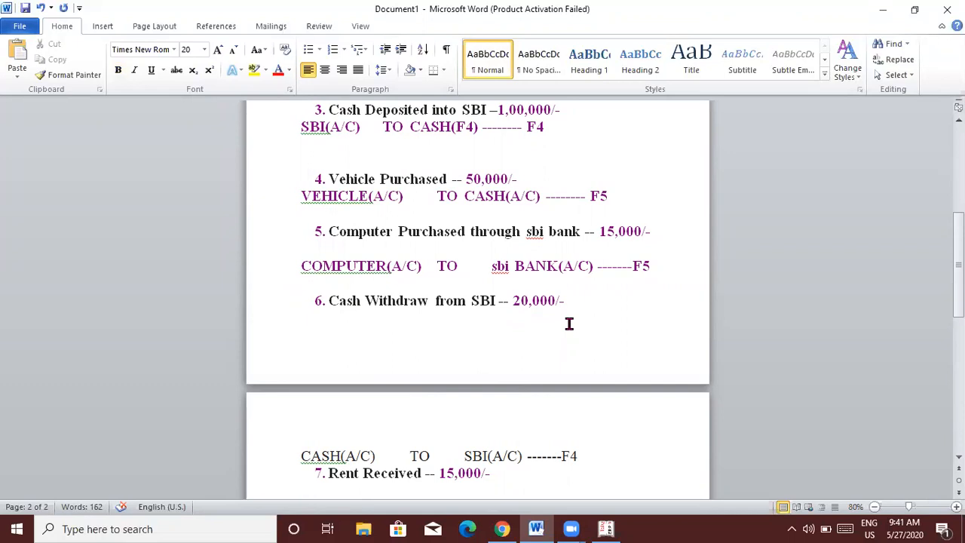
pyautogui.scroll(-3, 570, 324)
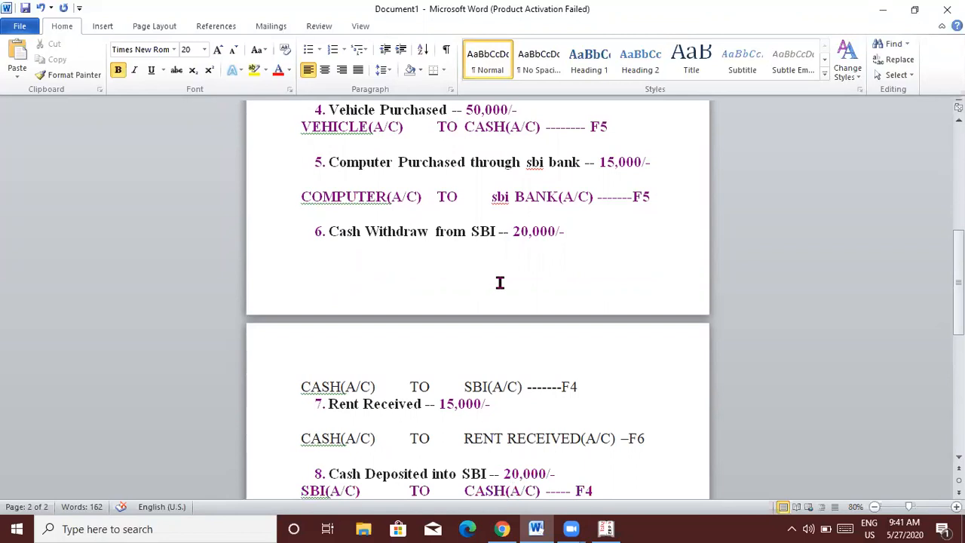
pyautogui.hotkey('alt', 'Tab')
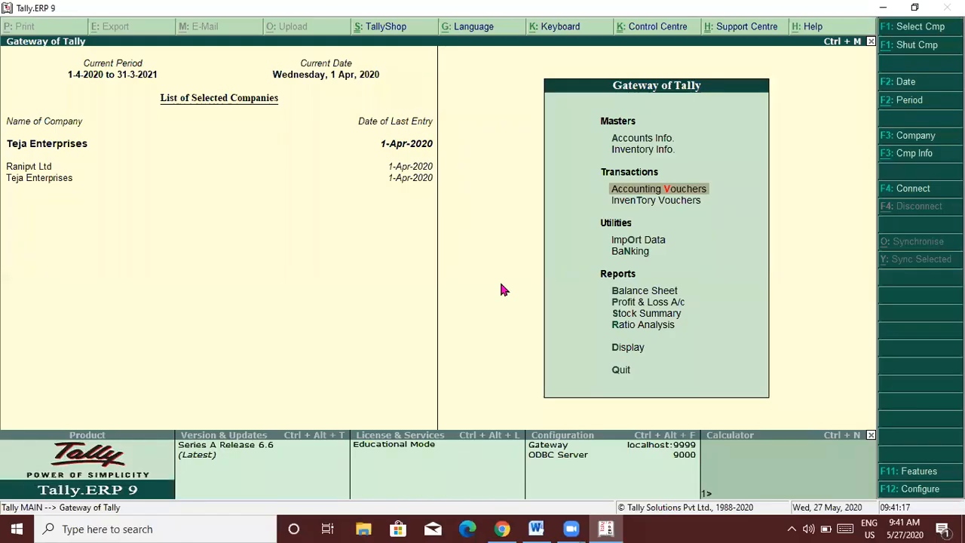
# Start Contra voucher No. 3 with Sbi Bank as the credited ledger.
pyautogui.press('Return')
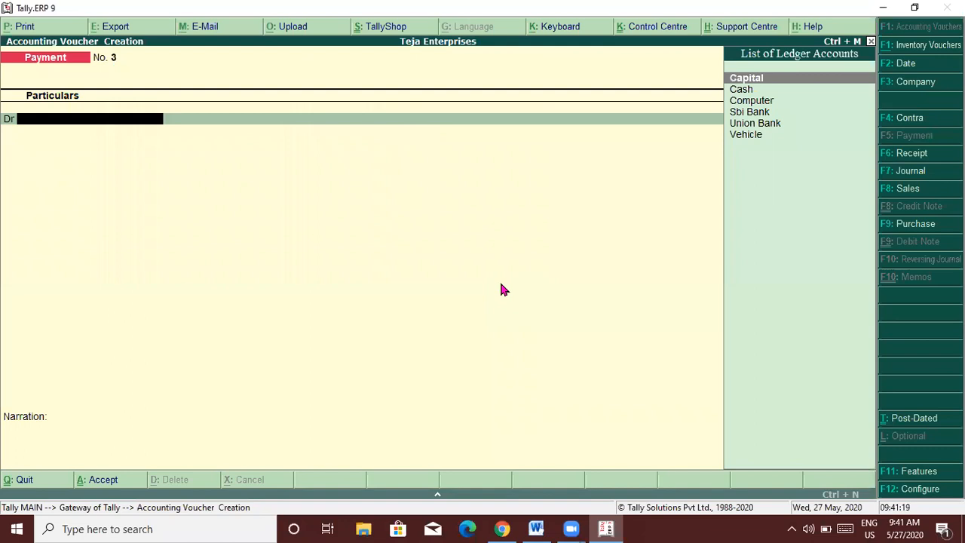
pyautogui.press('F4')
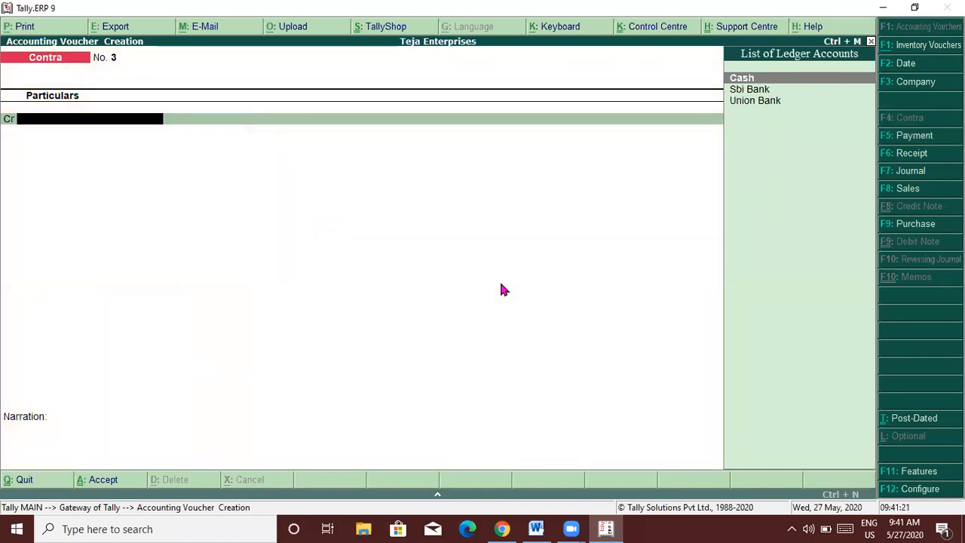
pyautogui.hotkey('alt', 'Tab')
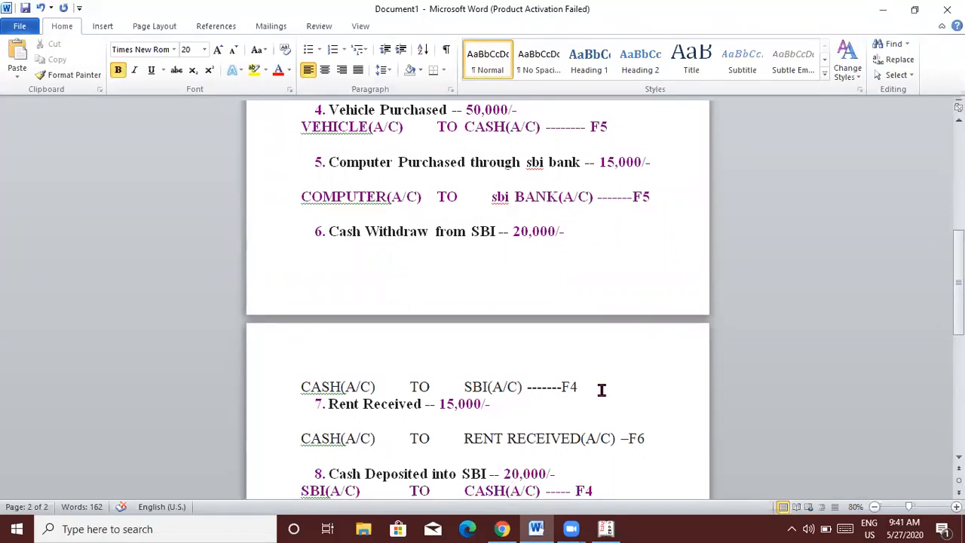
pyautogui.hotkey('alt', 'Tab')
pyautogui.write('Sb')
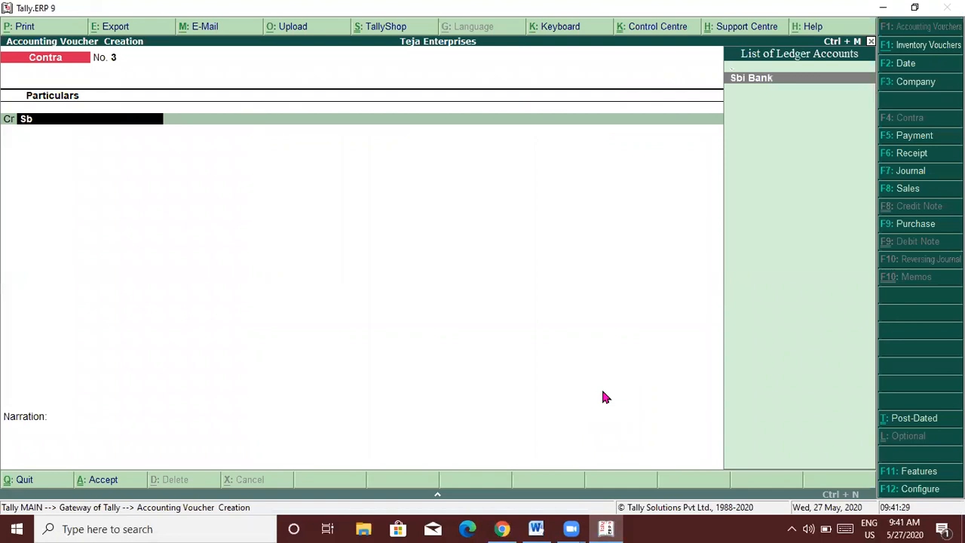
pyautogui.press('Return')
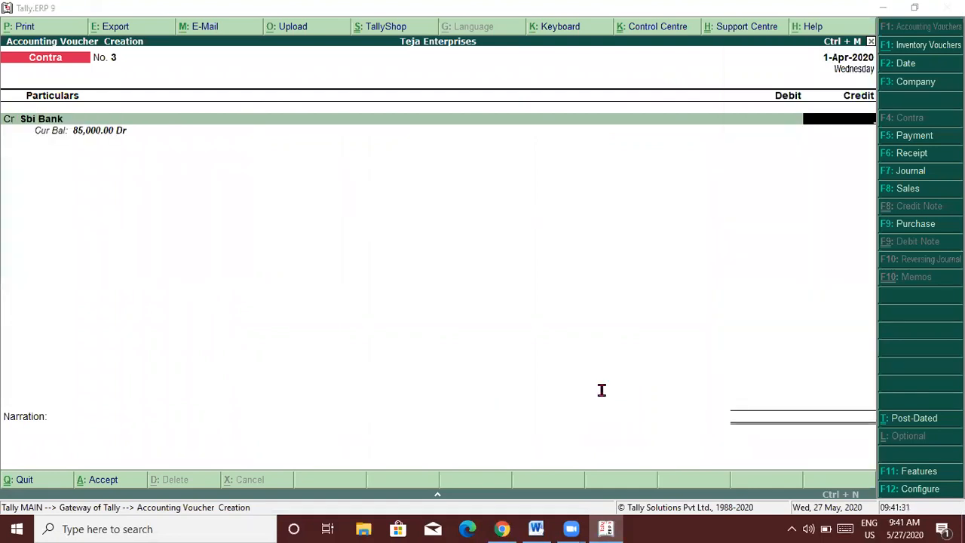
# Complete the 20,000 Sbi Bank withdrawal into Cash and view item 9 in the notes.
pyautogui.hotkey('alt', 'Tab')
pyautogui.hotkey('alt', 'Tab')
pyautogui.write('20000')
pyautogui.press('Return')
pyautogui.press('Return')
pyautogui.press('Return')
pyautogui.press('Return')
pyautogui.press('Return')
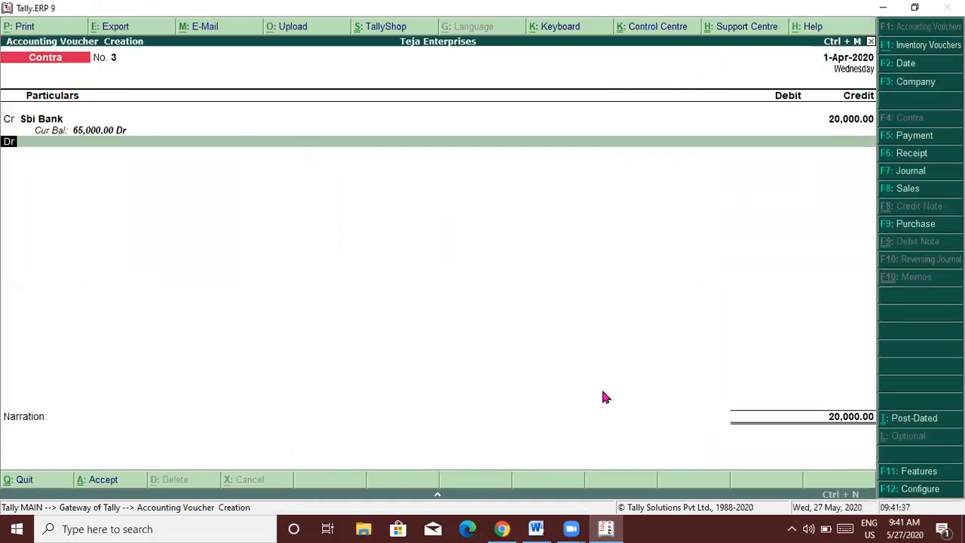
pyautogui.write('cash')
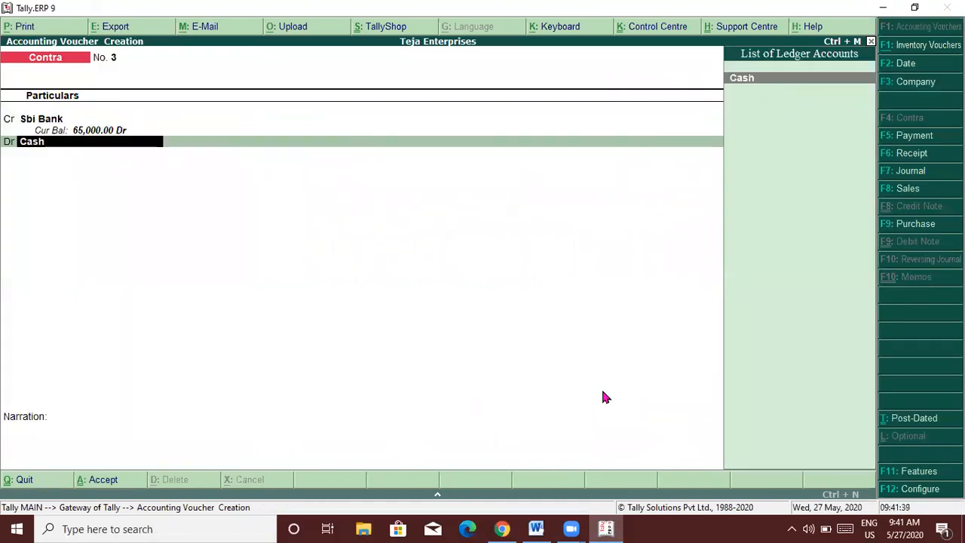
pyautogui.press('Return')
pyautogui.press('Return')
pyautogui.press('Return')
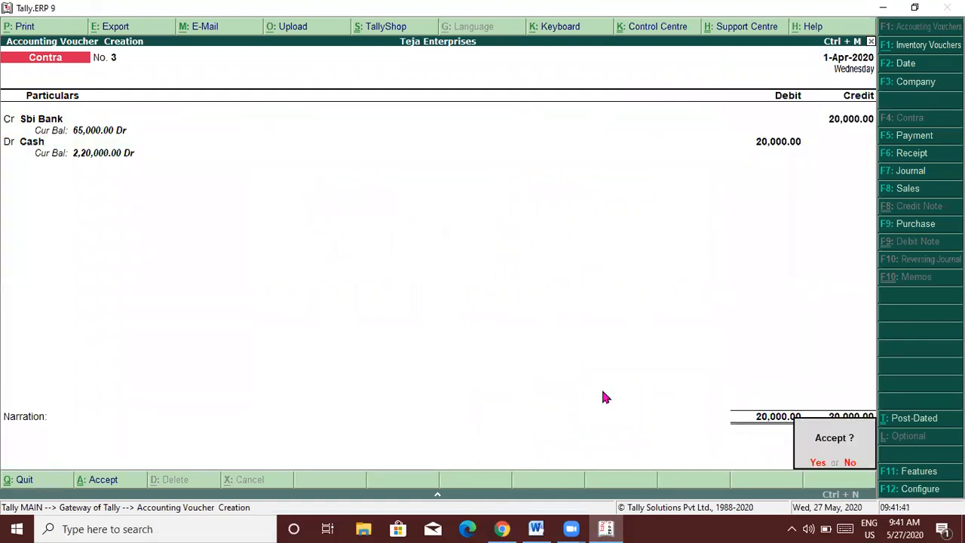
pyautogui.press('Return')
pyautogui.hotkey('alt', 'Tab')
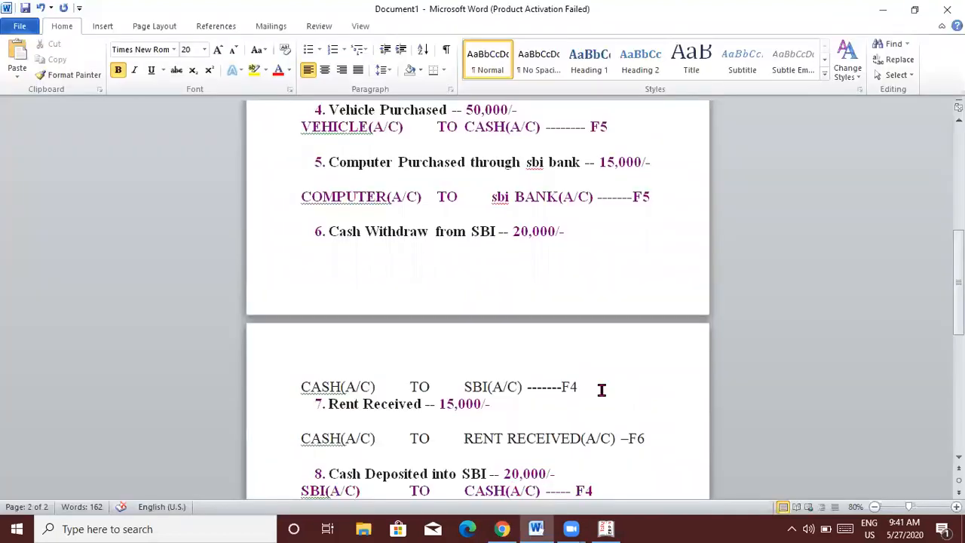
pyautogui.hotkey('ctrl', 'End')
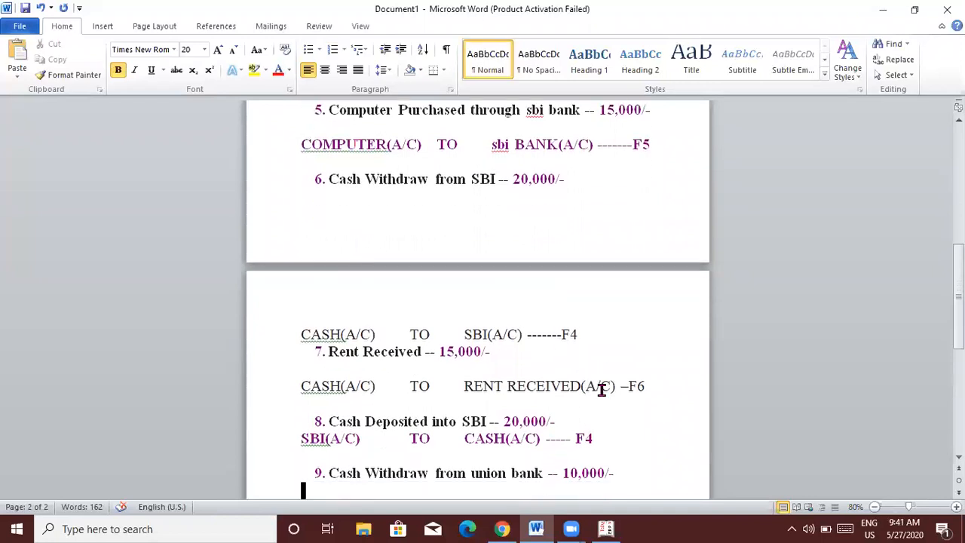
# Leave voucher entry for Accounts Info > Ledgers > Create.
pyautogui.hotkey('alt', 'Tab')
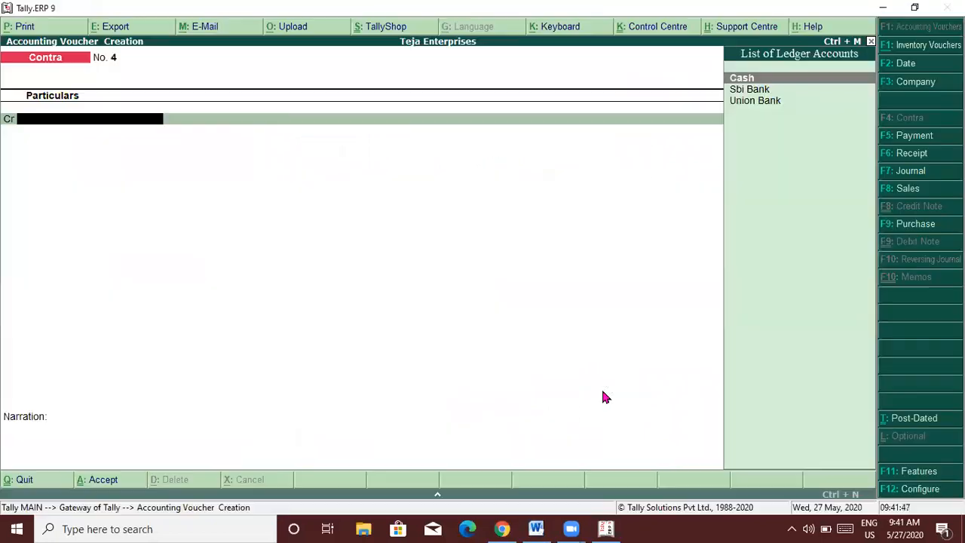
pyautogui.press('Escape')
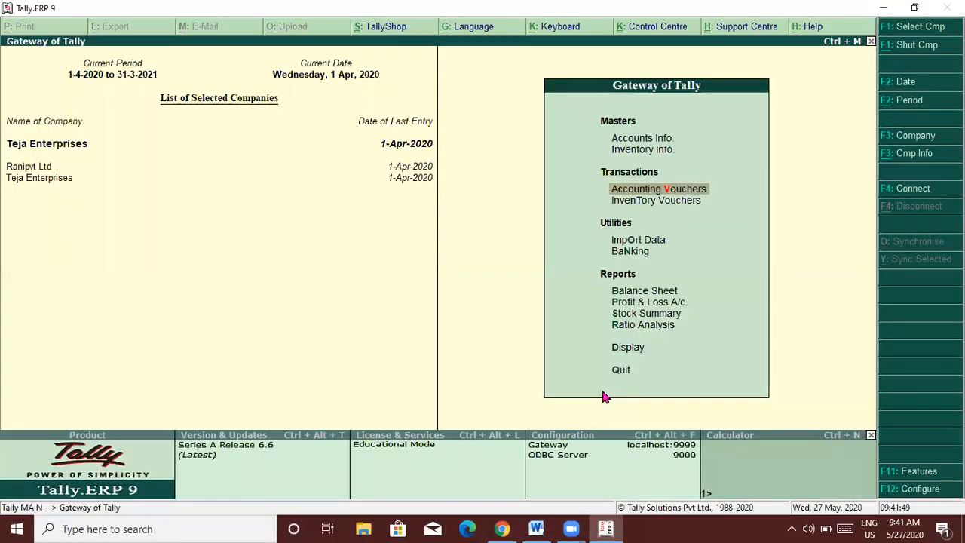
pyautogui.press('Up')
pyautogui.press('Up')
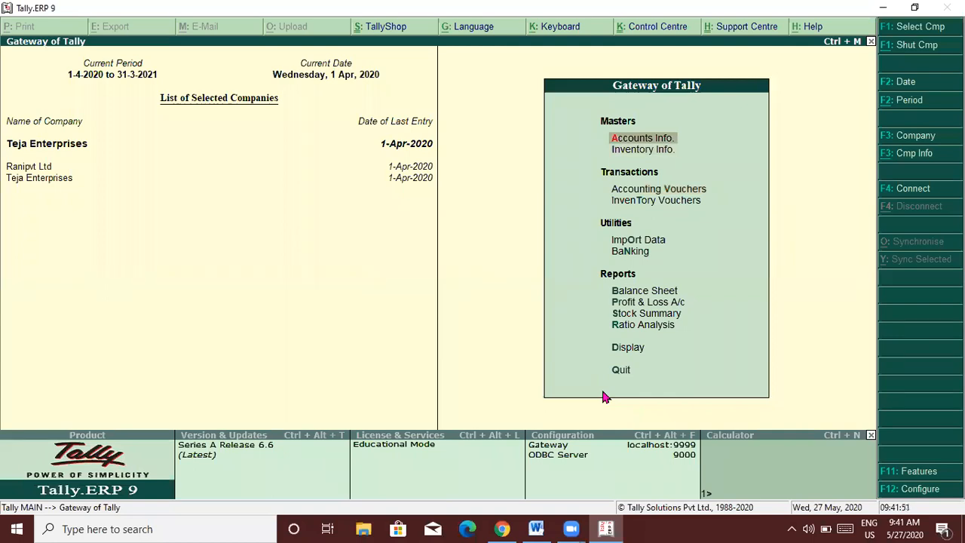
pyautogui.press('Return')
pyautogui.press('Down')
pyautogui.press('Return')
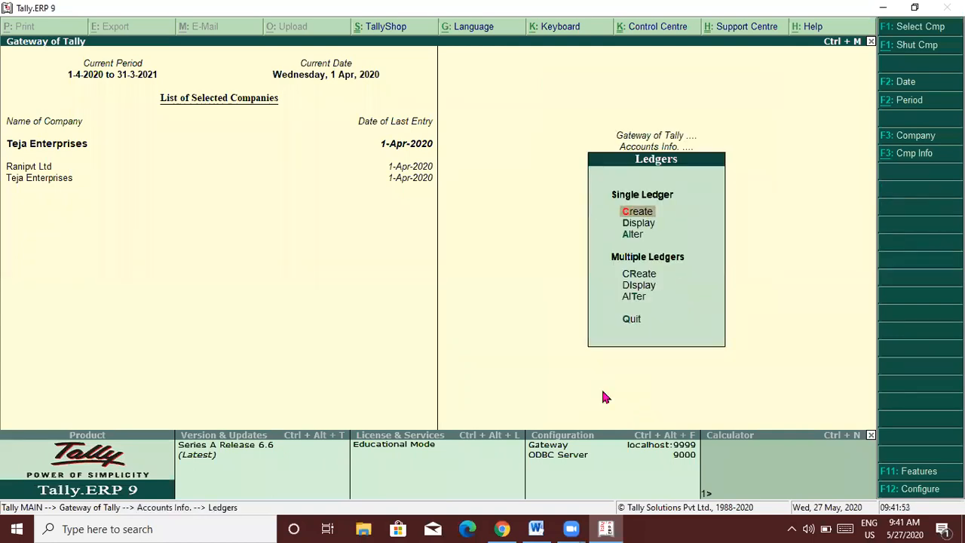
pyautogui.press('Return')
# Create a Rent Received ledger under Indirect Incomes, then go back to voucher entry.
pyautogui.write('Rent')
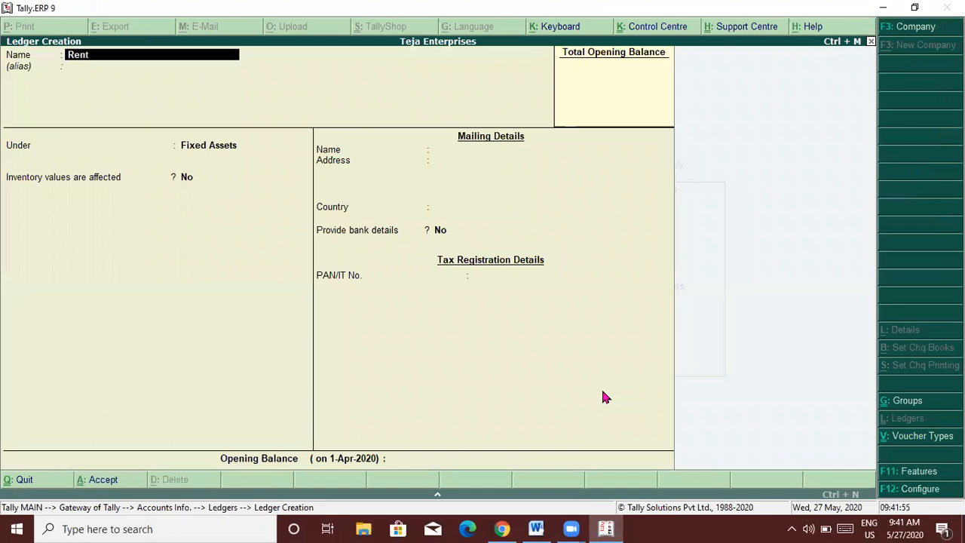
pyautogui.write(' Received')
pyautogui.press('Return')
pyautogui.press('Return')
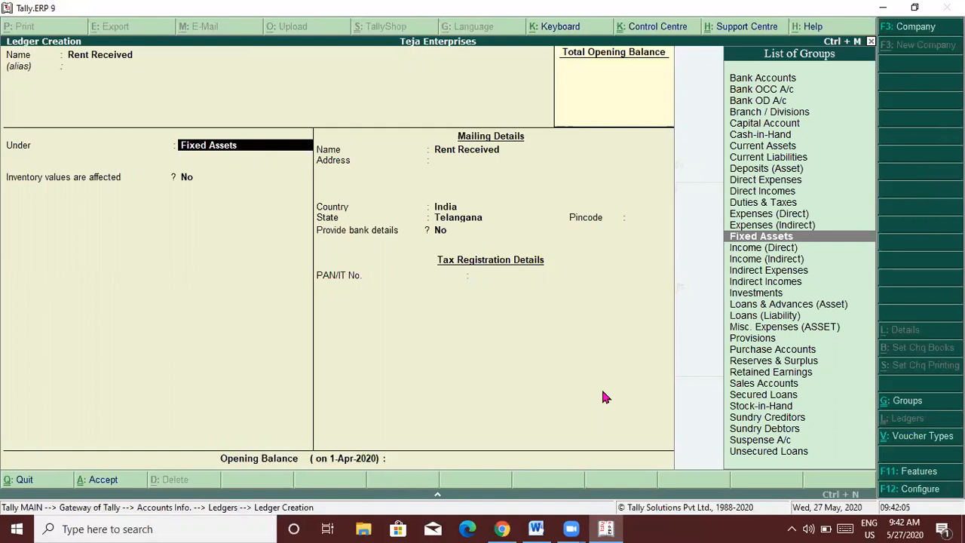
pyautogui.write('Ind')
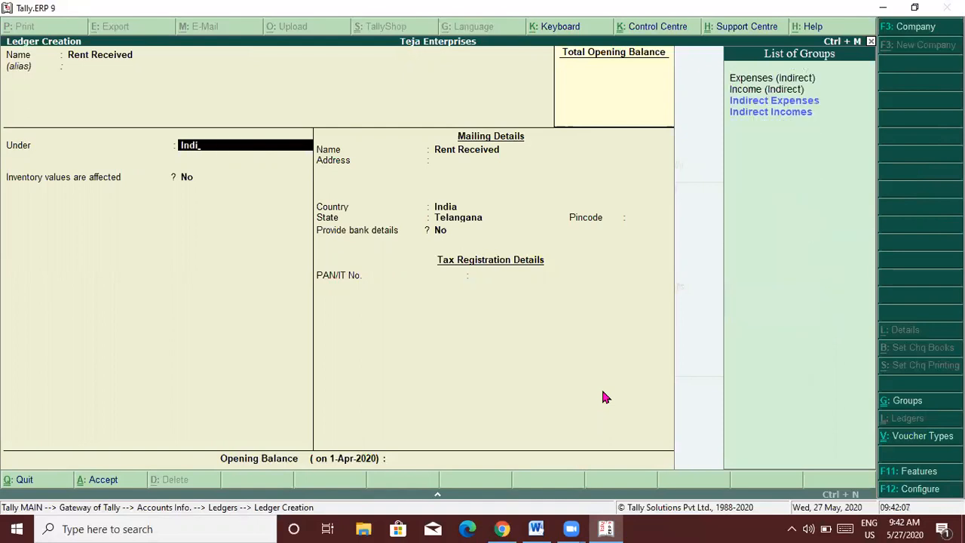
pyautogui.write('i')
pyautogui.press('Down')
pyautogui.press('Return')
pyautogui.press('Return')
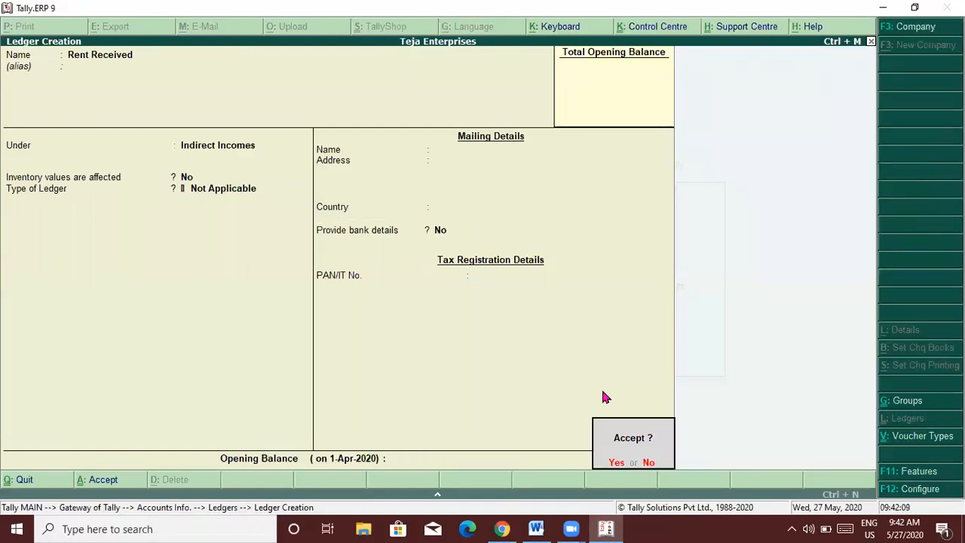
pyautogui.press('Return')
pyautogui.press('Escape')
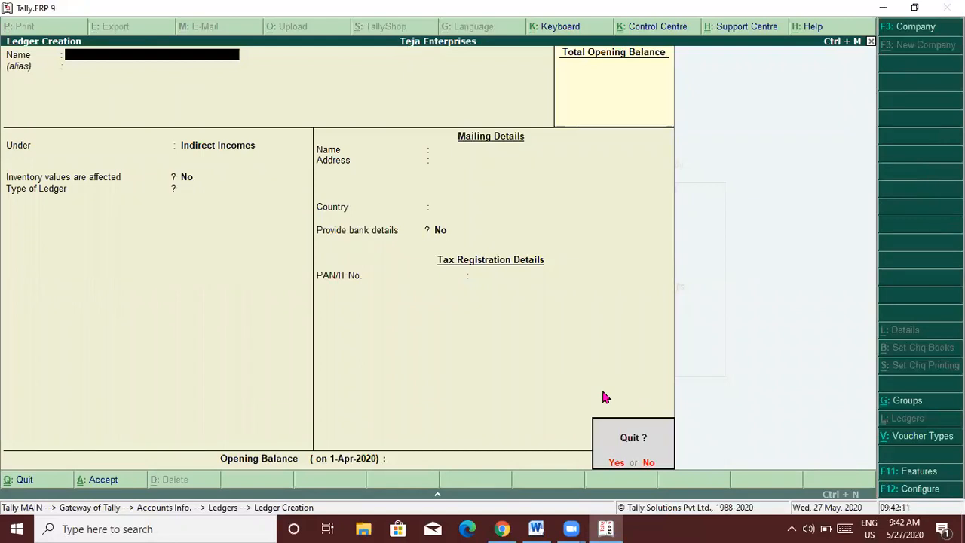
pyautogui.press('Return')
pyautogui.press('Escape')
pyautogui.press('Escape')
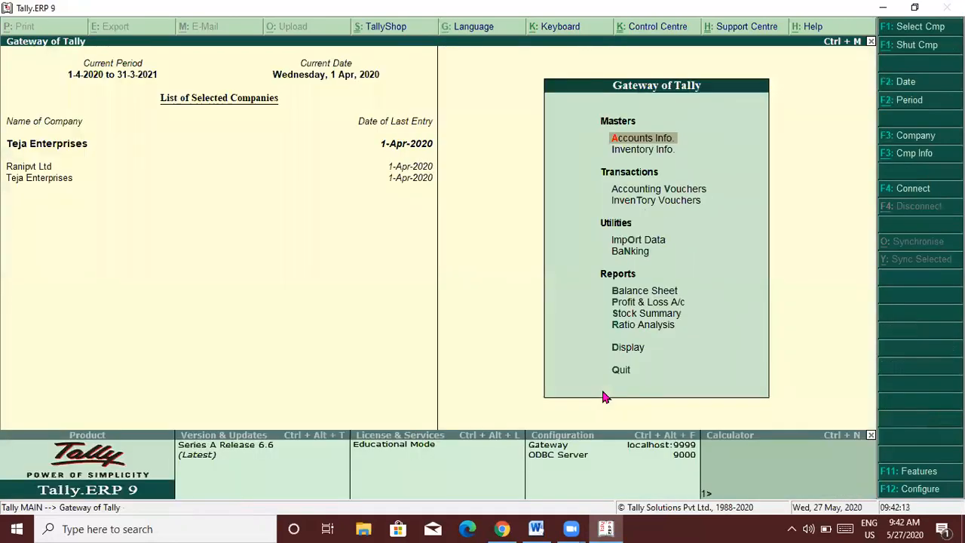
pyautogui.press('Down')
pyautogui.press('Down')
pyautogui.press('Return')
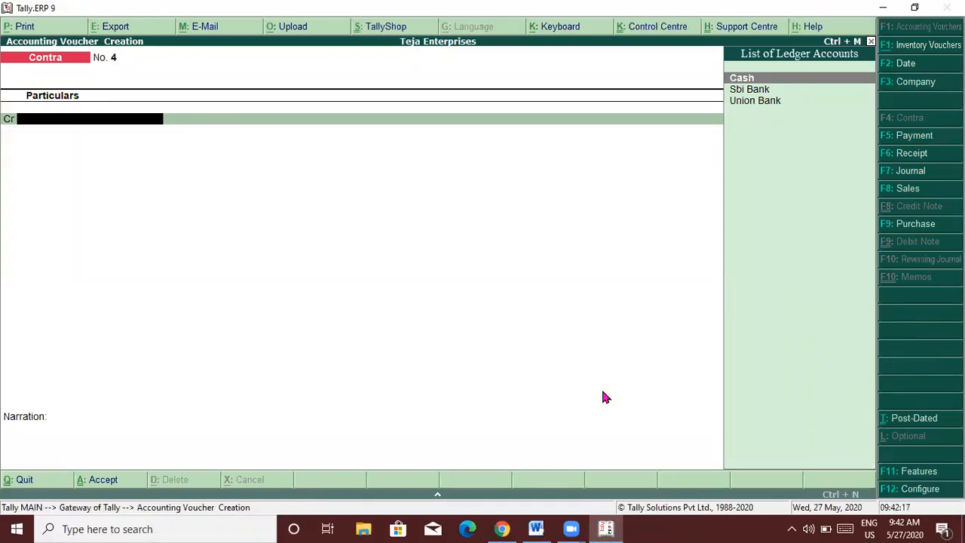
# Start a Receipt voucher crediting Rent Received.
pyautogui.press('F6')
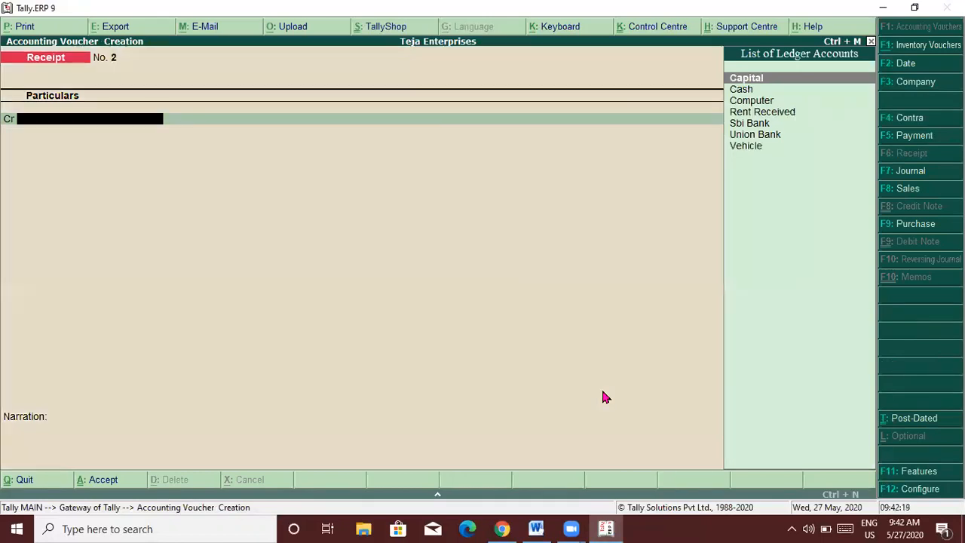
pyautogui.hotkey('alt', 'Tab')
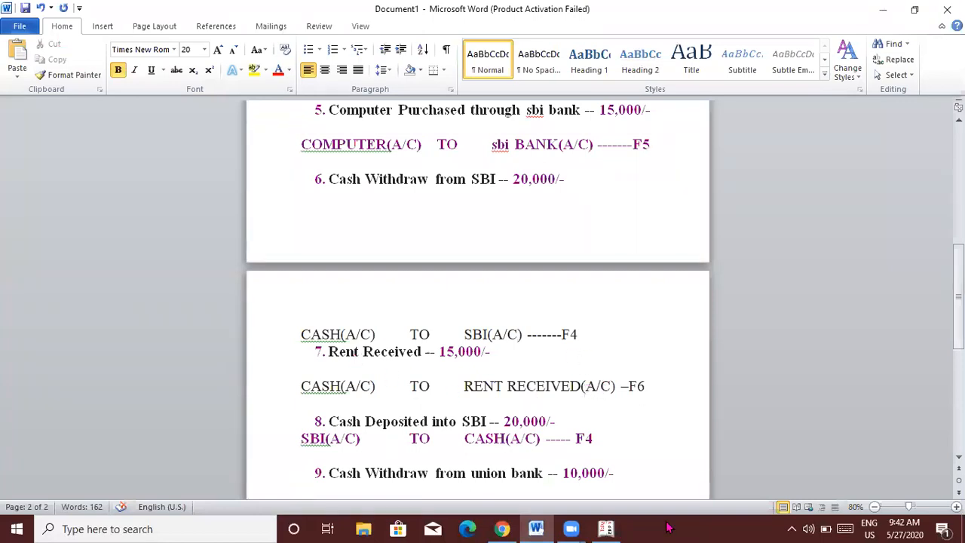
pyautogui.hotkey('alt', 'Tab')
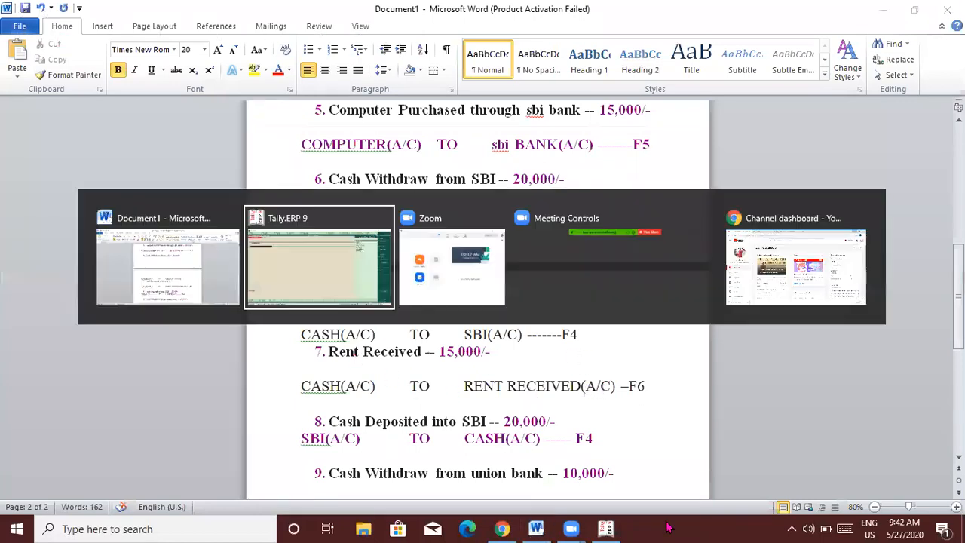
pyautogui.write('Ren')
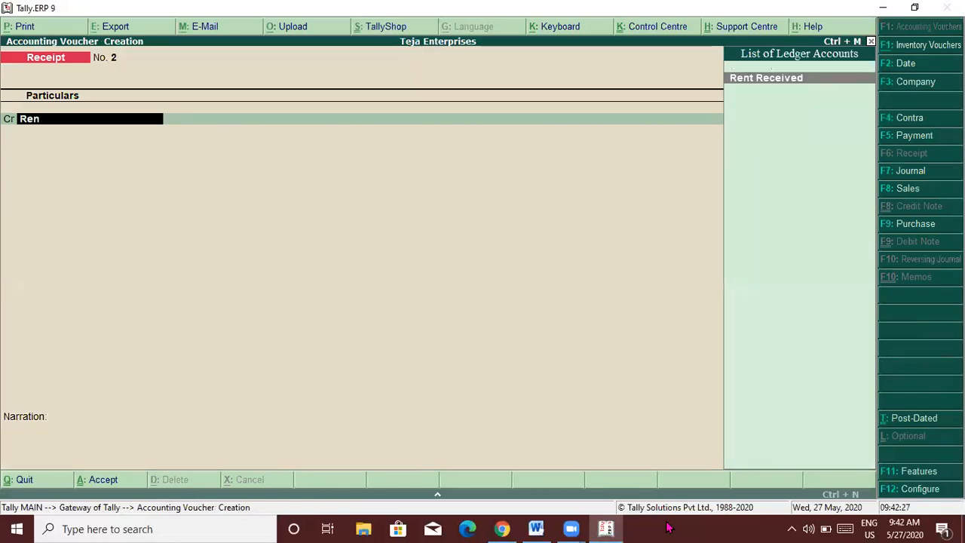
pyautogui.press('Return')
pyautogui.hotkey('alt', 'Tab')
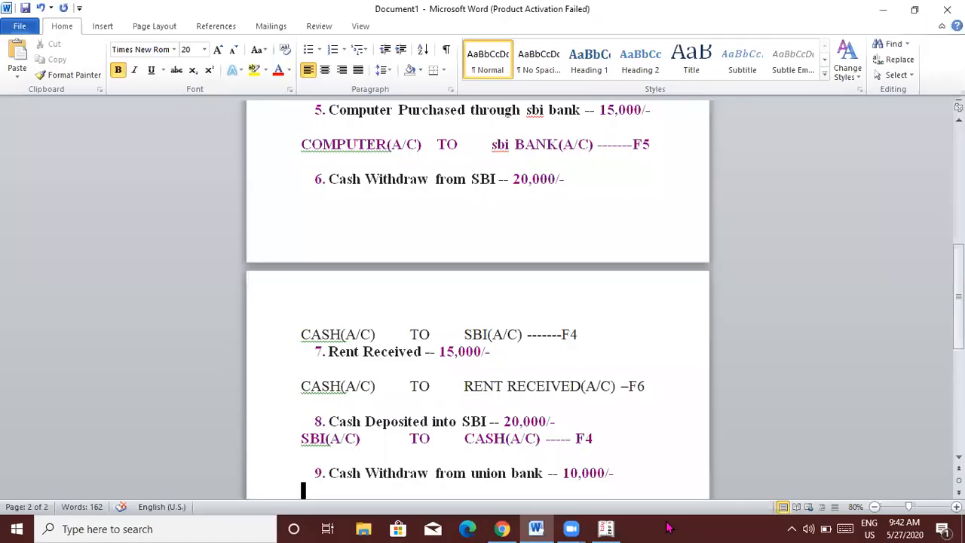
pyautogui.hotkey('alt', 'Tab')
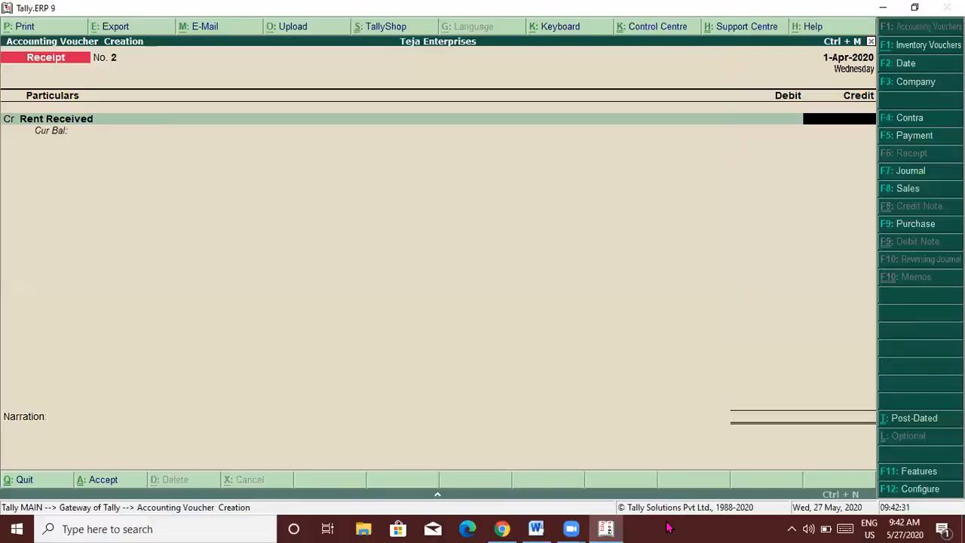
# Enter 15,000 received in Cash, save the receipt, and move down the notes.
pyautogui.write('15000')
pyautogui.press('Return')
pyautogui.write('Cash')
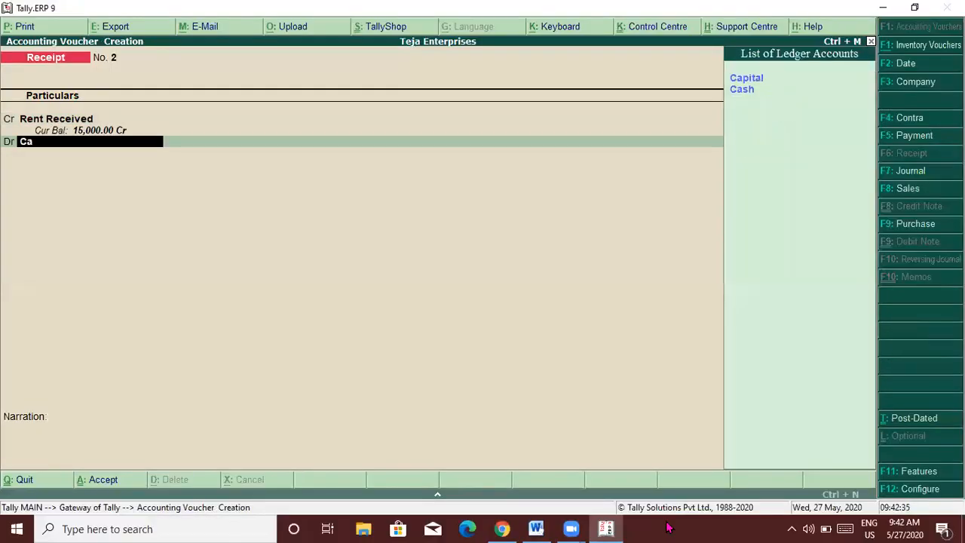
pyautogui.press('Return')
pyautogui.press('Return')
pyautogui.press('Return')
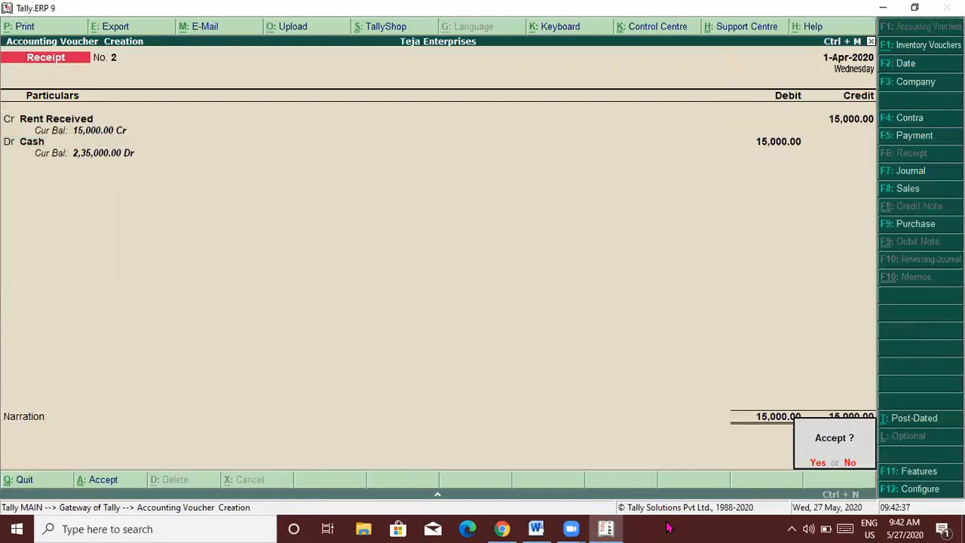
pyautogui.press('Return')
pyautogui.hotkey('alt', 'Tab')
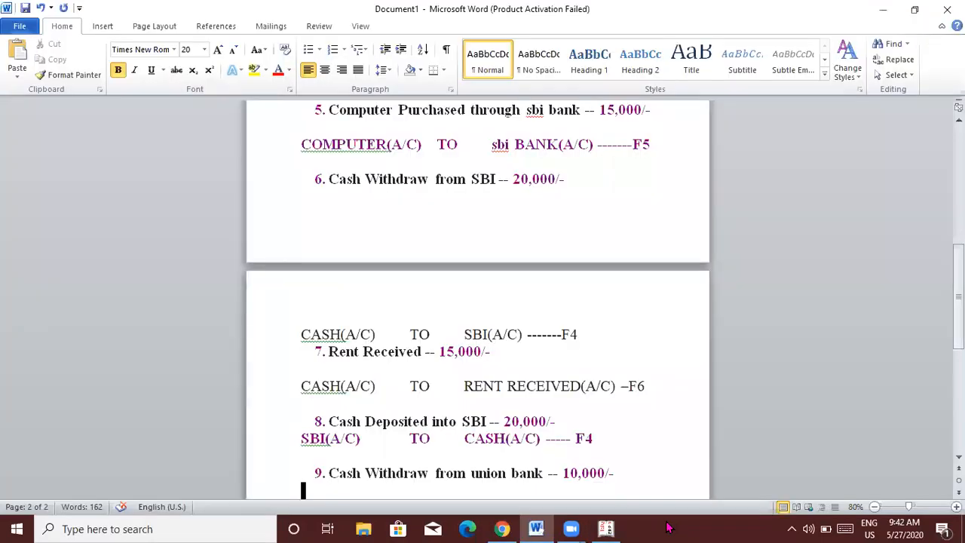
pyautogui.press('Down')
pyautogui.press('Down')
pyautogui.press('Down')
pyautogui.press('Down')
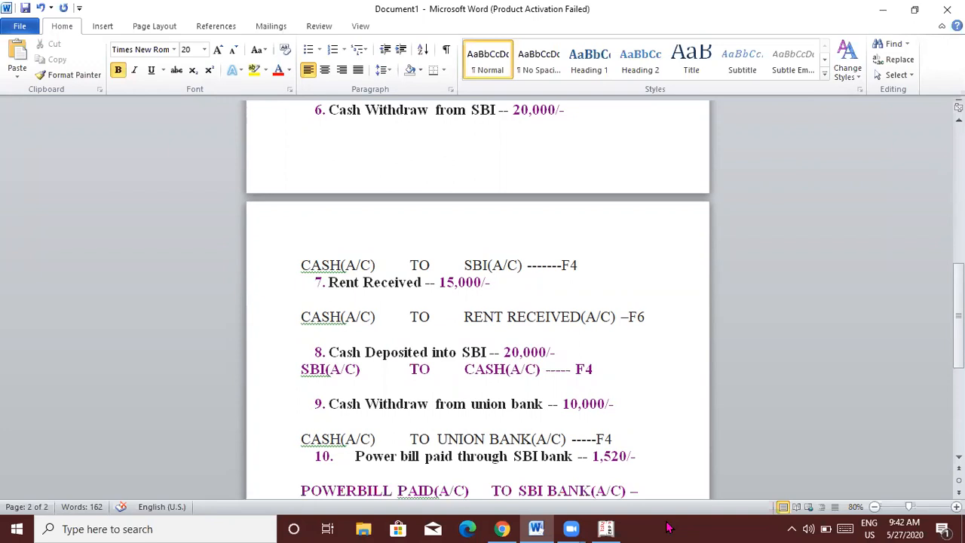
# Post Contra No. 4: credit Cash 20,000 and debit Sbi Bank 20,000.
pyautogui.hotkey('alt', 'Tab')
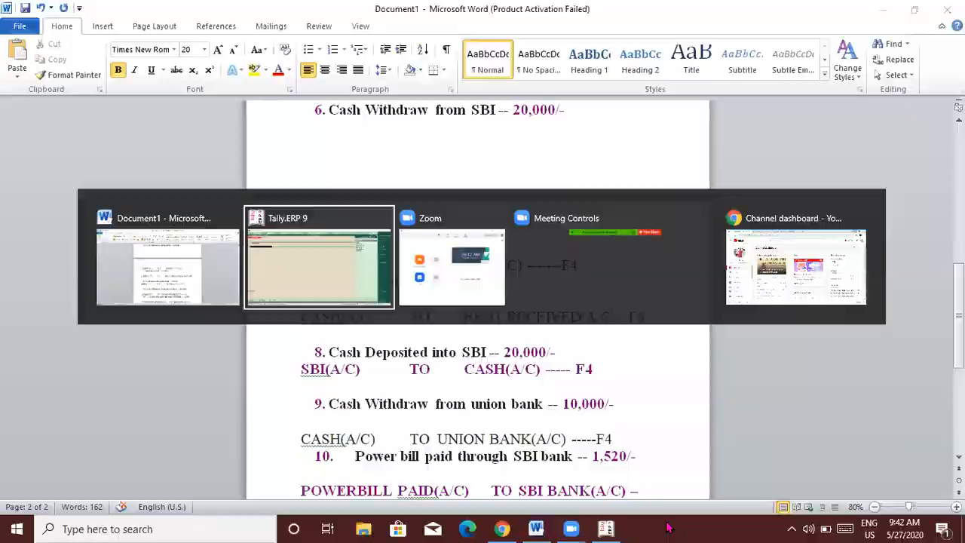
pyautogui.press('F4')
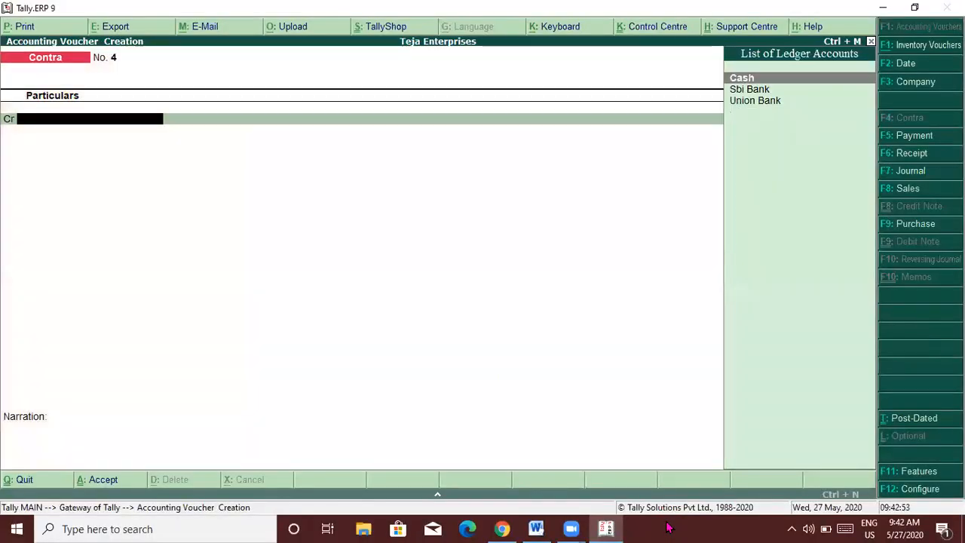
pyautogui.hotkey('alt', 'Tab')
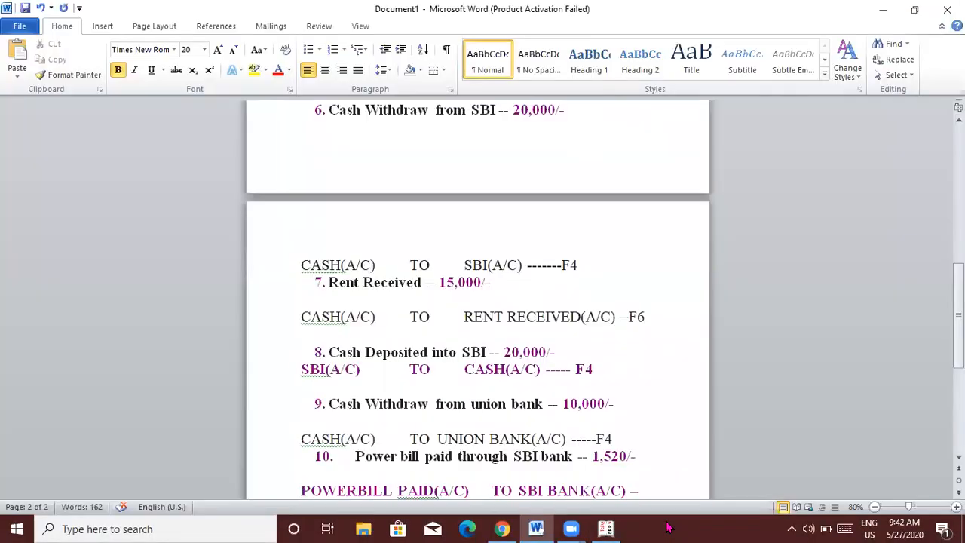
pyautogui.hotkey('alt', 'Tab')
pyautogui.write('Cash')
pyautogui.press('Return')
pyautogui.write('200000.00')
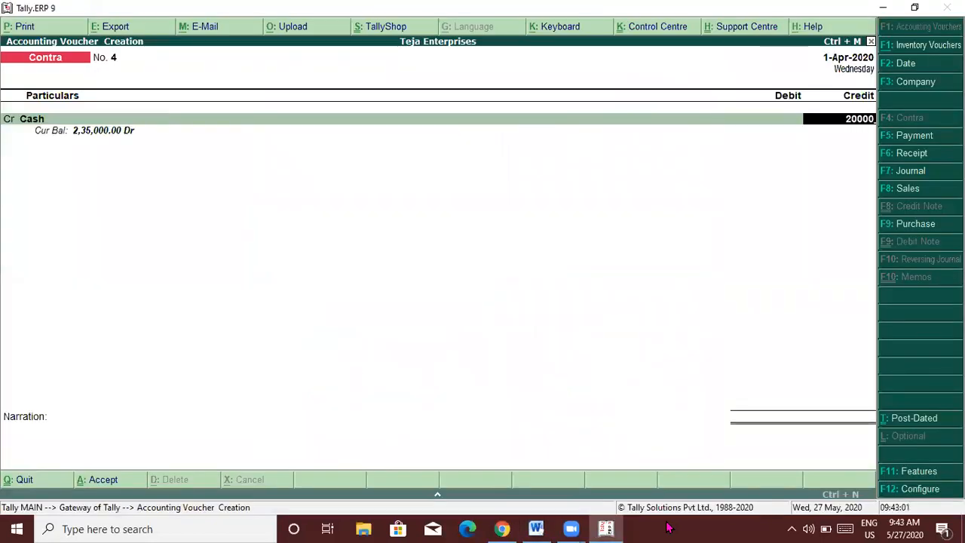
pyautogui.press('Return')
pyautogui.write('d')
pyautogui.press('Return')
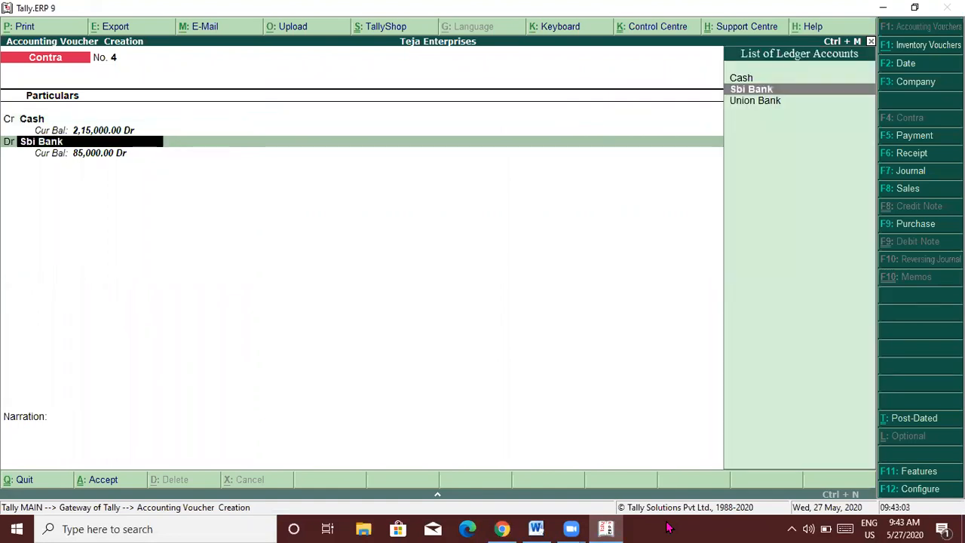
pyautogui.press('Return')
pyautogui.press('Return')
pyautogui.press('Return')
pyautogui.press('Return')
pyautogui.press('Return')
pyautogui.press('Return')
pyautogui.press('Return')
pyautogui.press('Return')
pyautogui.press('Return')
pyautogui.press('Return')
pyautogui.press('Return')
pyautogui.press('Return')
pyautogui.press('Return')
pyautogui.press('Return')
pyautogui.press('Return')
pyautogui.press('Return')
pyautogui.press('Return')
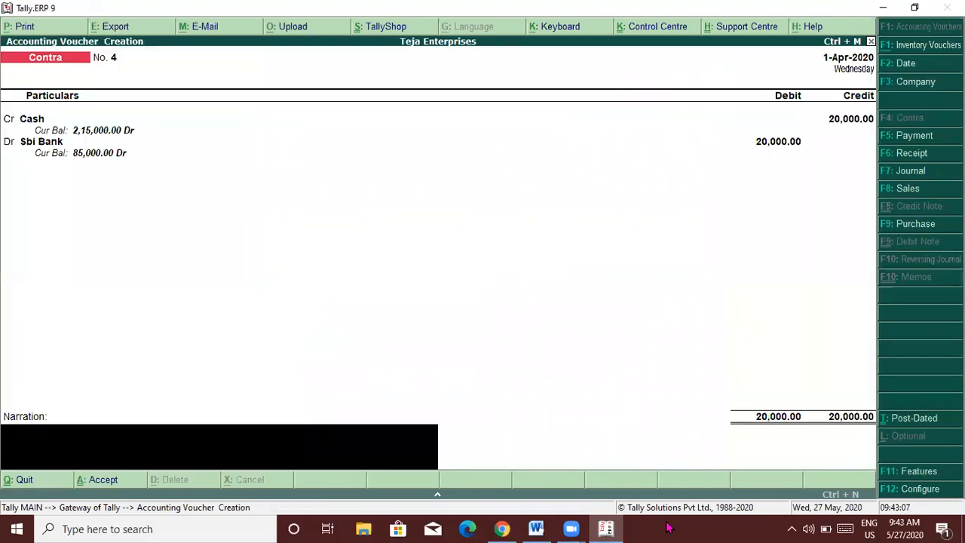
pyautogui.press('Return')
pyautogui.press('Return')
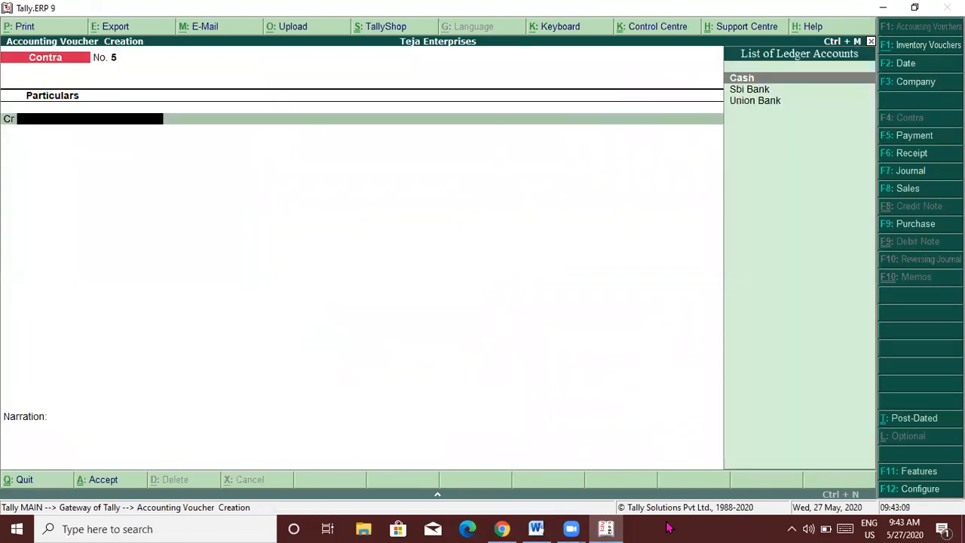
# Check entry 10 in the Word notes: power bill 1,520 paid through SBI bank.
pyautogui.hotkey('alt', 'Tab')
pyautogui.press('Down')
pyautogui.press('Down')
pyautogui.press('Down')
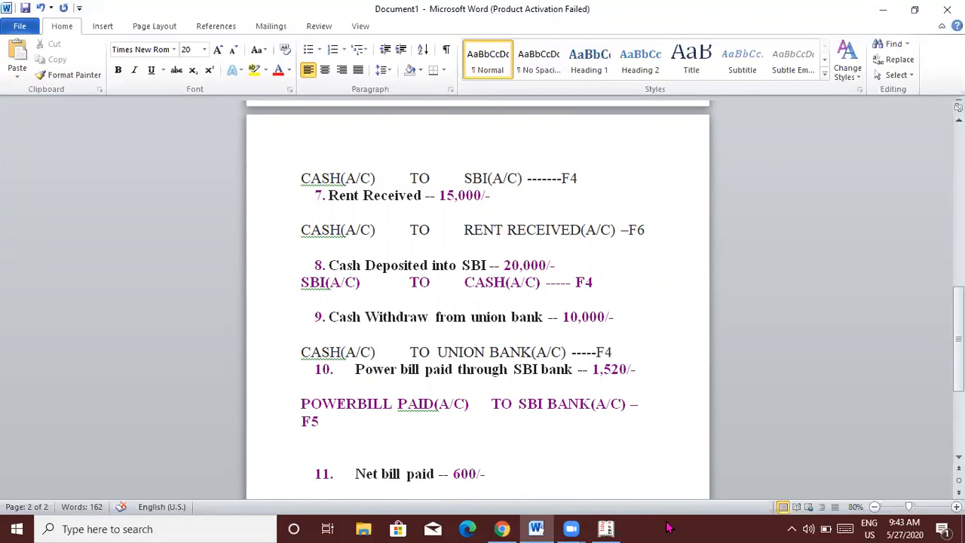
pyautogui.press('alt')
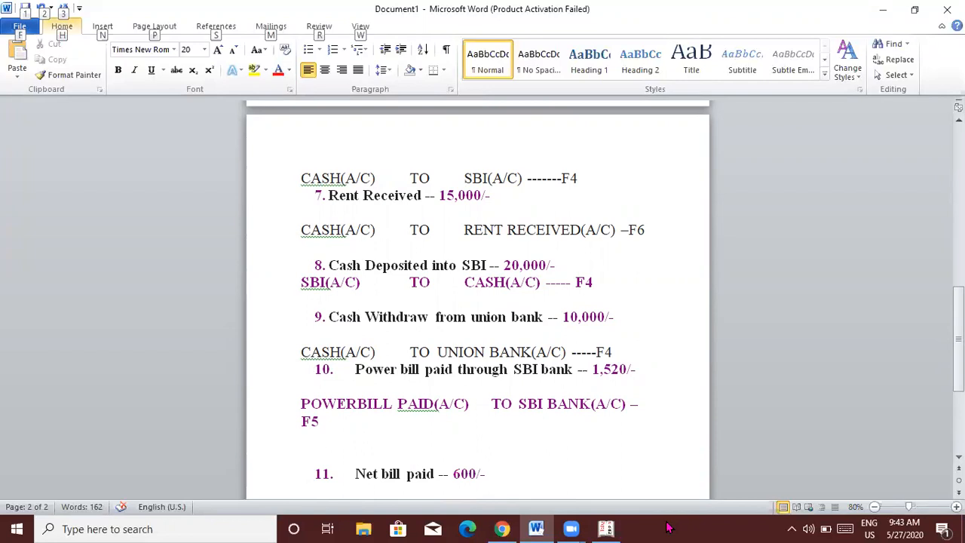
pyautogui.hotkey('alt', 'Tab')
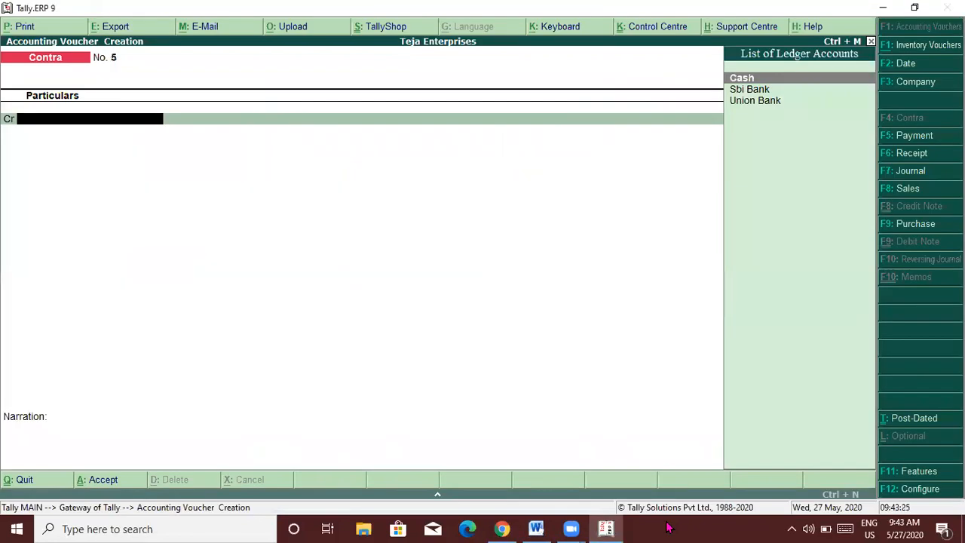
pyautogui.hotkey('alt', 'Tab')
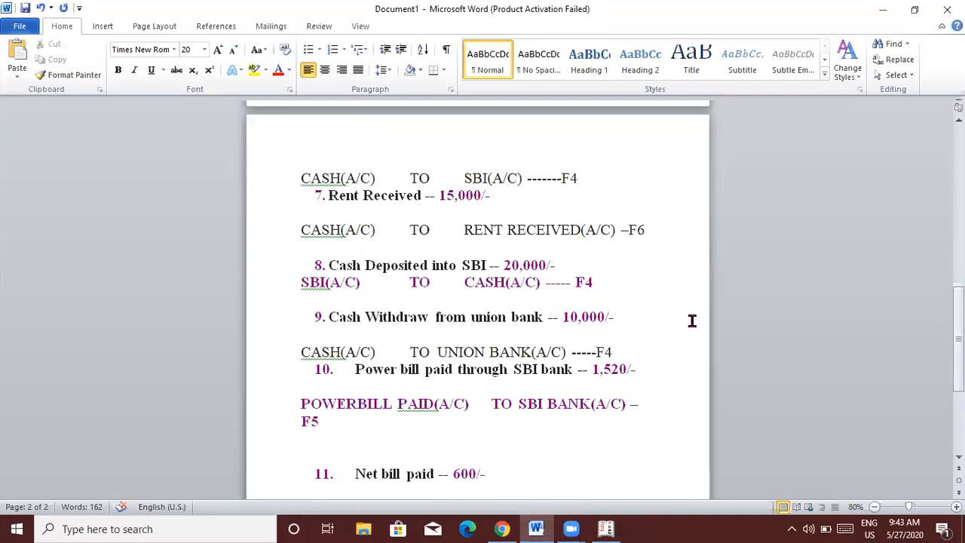
pyautogui.hotkey('alt', 'Tab')
# Post Contra No. 5: credit Union Bank 10,000 and debit Cash.
pyautogui.write('Uni')
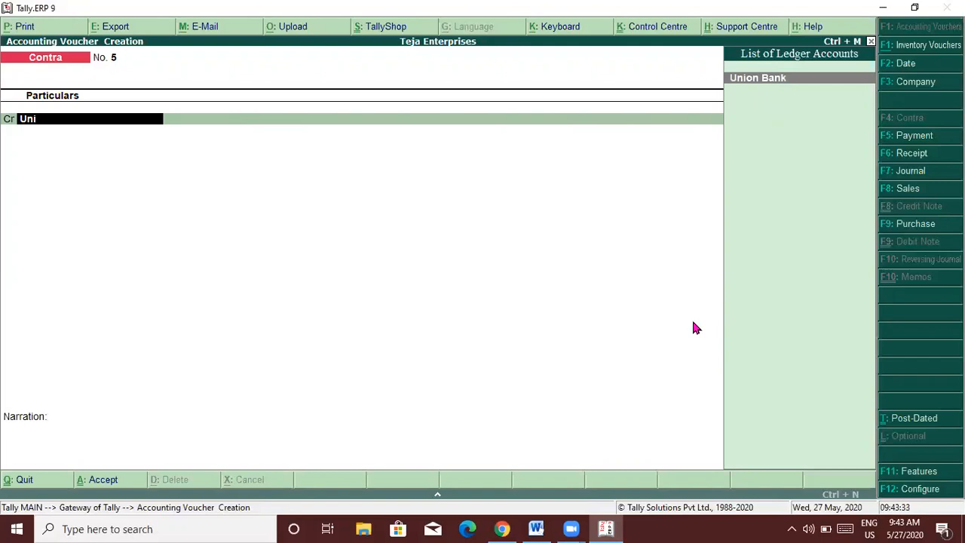
pyautogui.press('Return')
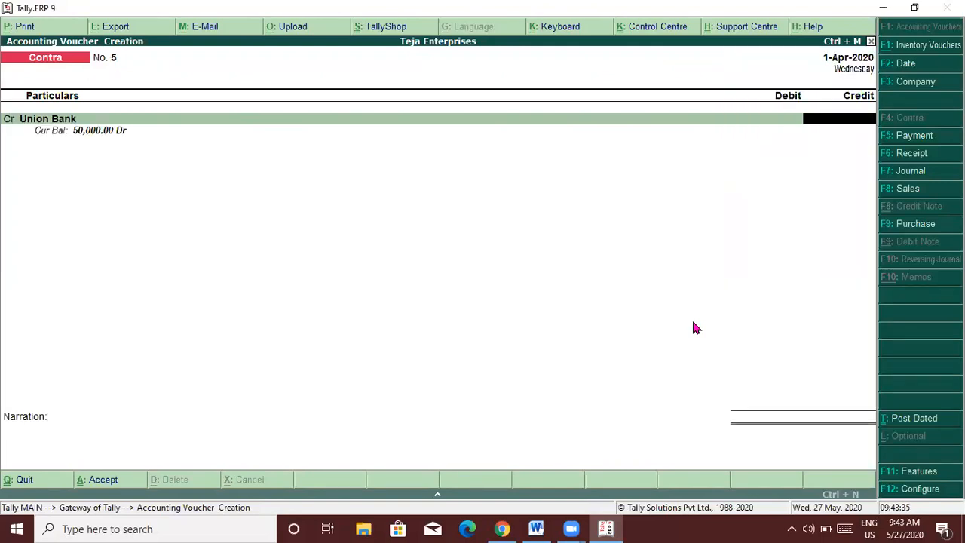
pyautogui.hotkey('alt', 'Tab')
pyautogui.press('alt')
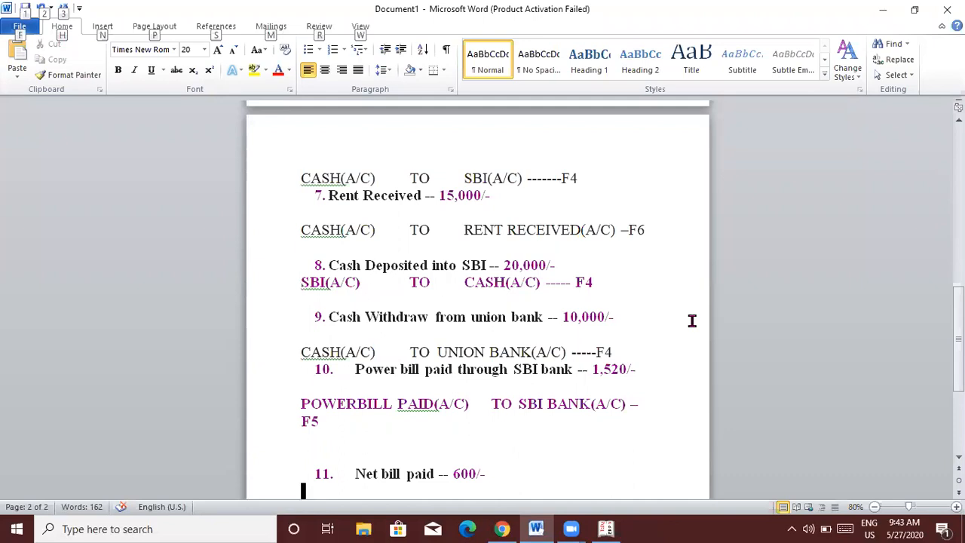
pyautogui.hotkey('alt', 'Tab')
pyautogui.write('1')
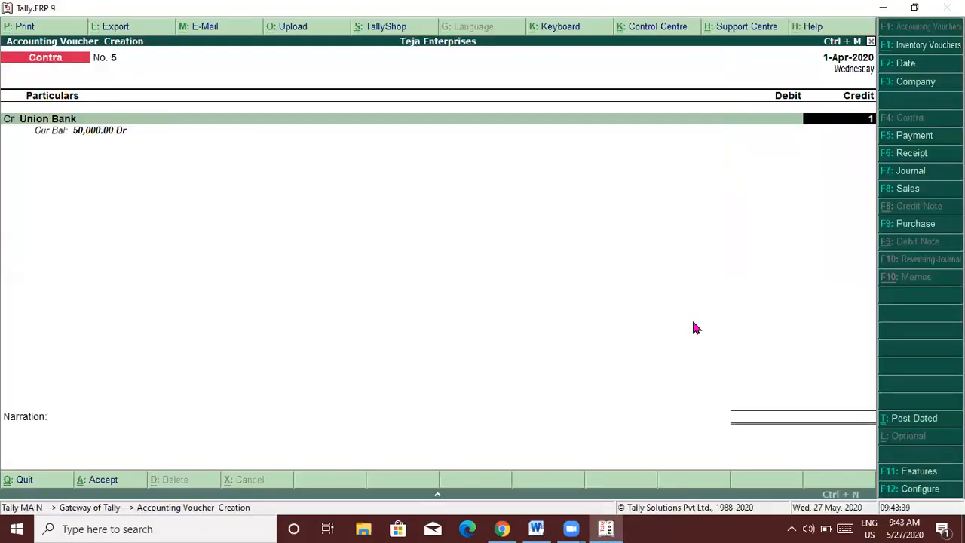
pyautogui.write('0000')
pyautogui.press('Return')
pyautogui.press('Return')
pyautogui.press('Return')
pyautogui.press('Return')
pyautogui.press('Return')
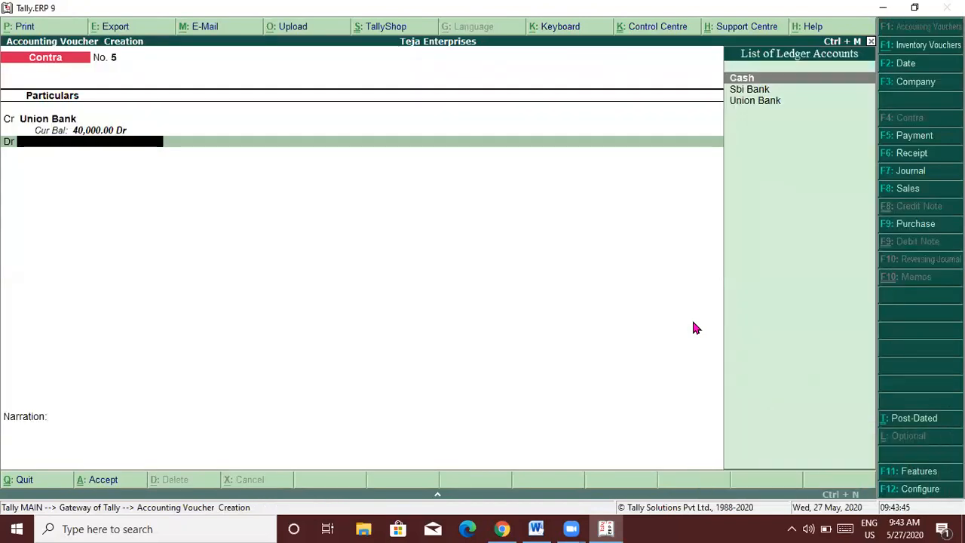
pyautogui.write('Cash')
pyautogui.press('Return')
pyautogui.press('Return')
pyautogui.press('Return')
pyautogui.press('Return')
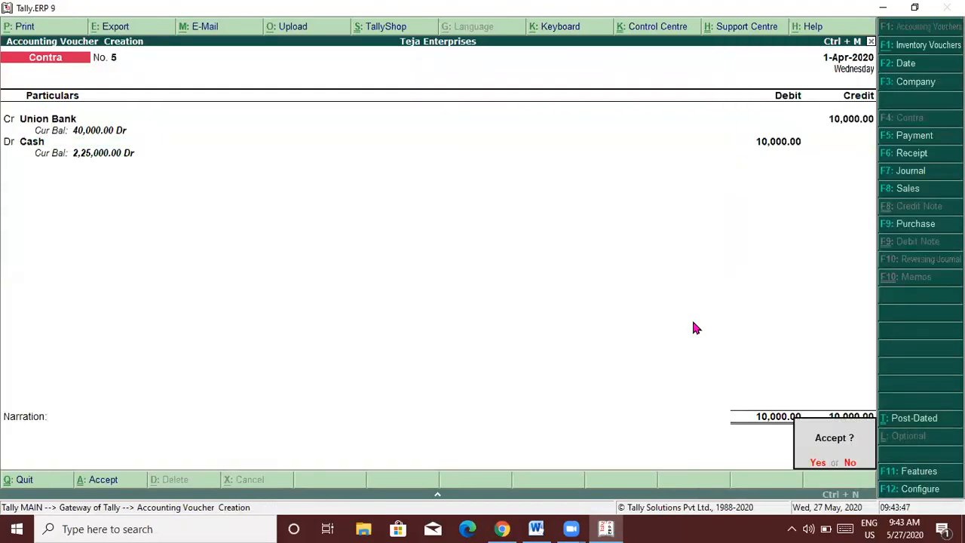
pyautogui.press('Return')
# Move down the Word notes to the Commission entry, item 12.
pyautogui.hotkey('alt', 'Tab')
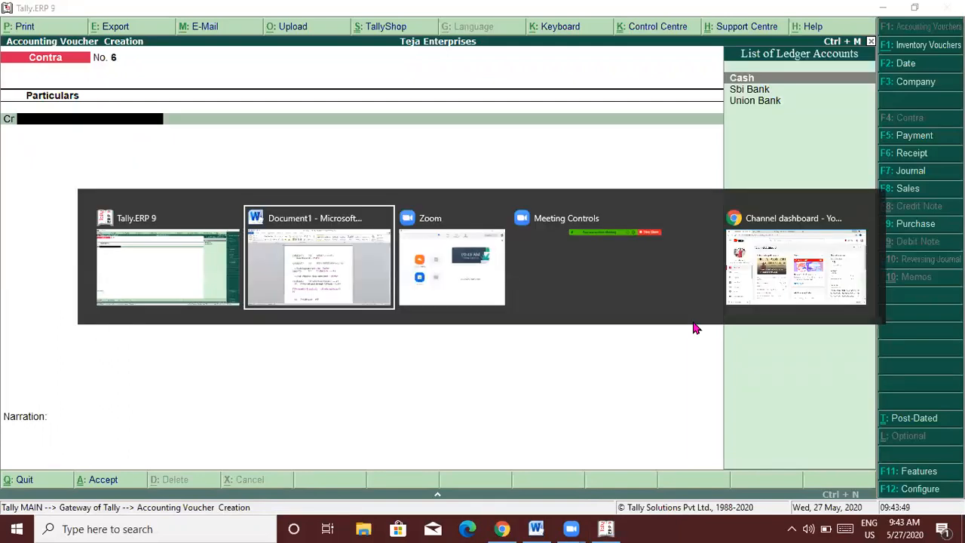
pyautogui.press('Down')
pyautogui.press('Down')
pyautogui.press('Down')
pyautogui.press('Down')
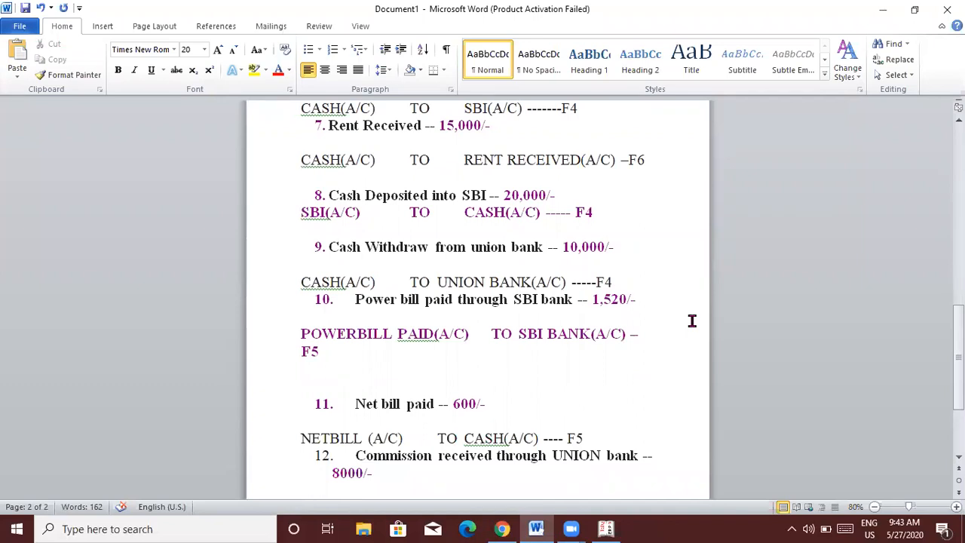
pyautogui.press('alt')
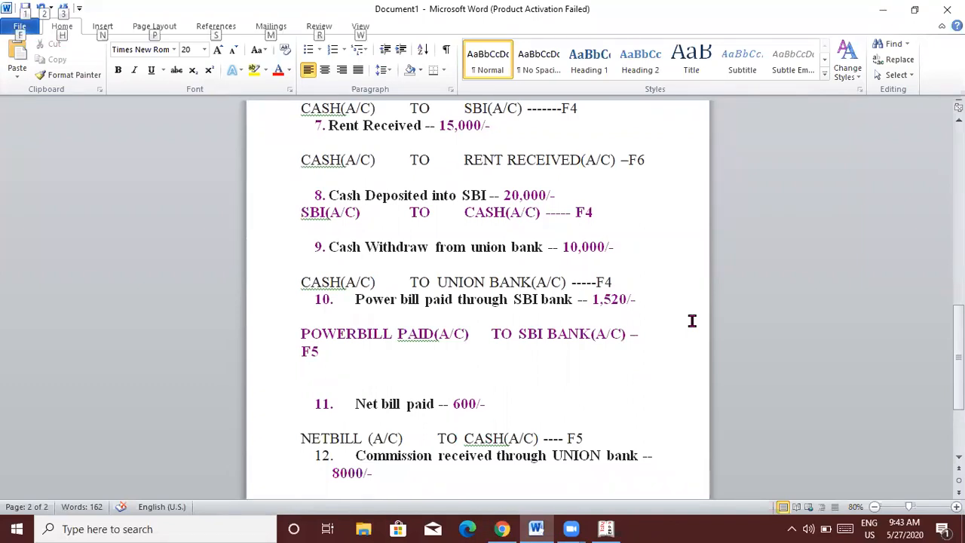
# Back in Tally, leave voucher entry and go to ledger creation under Accounts Info.
pyautogui.hotkey('alt', 'Tab')
pyautogui.press('Escape')
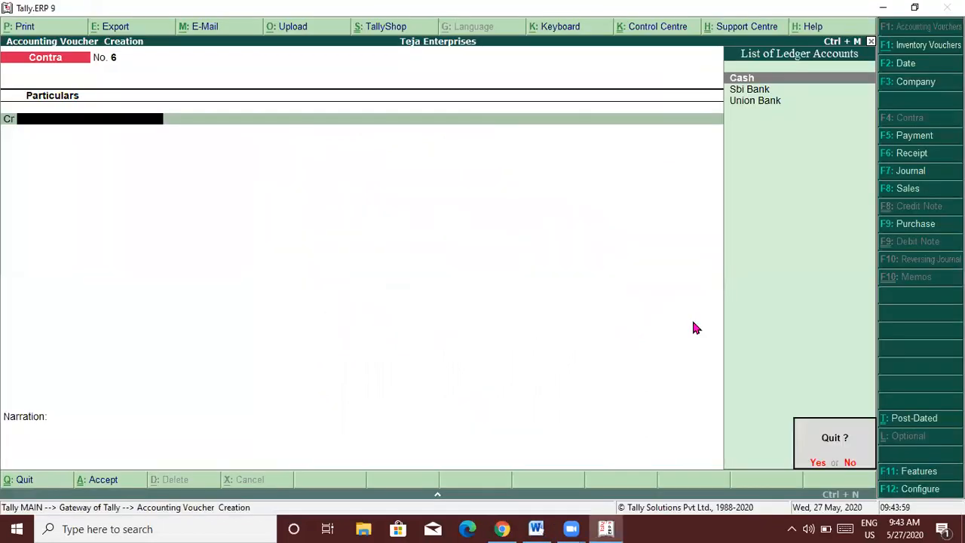
pyautogui.press('Return')
pyautogui.press('Up')
pyautogui.press('Up')
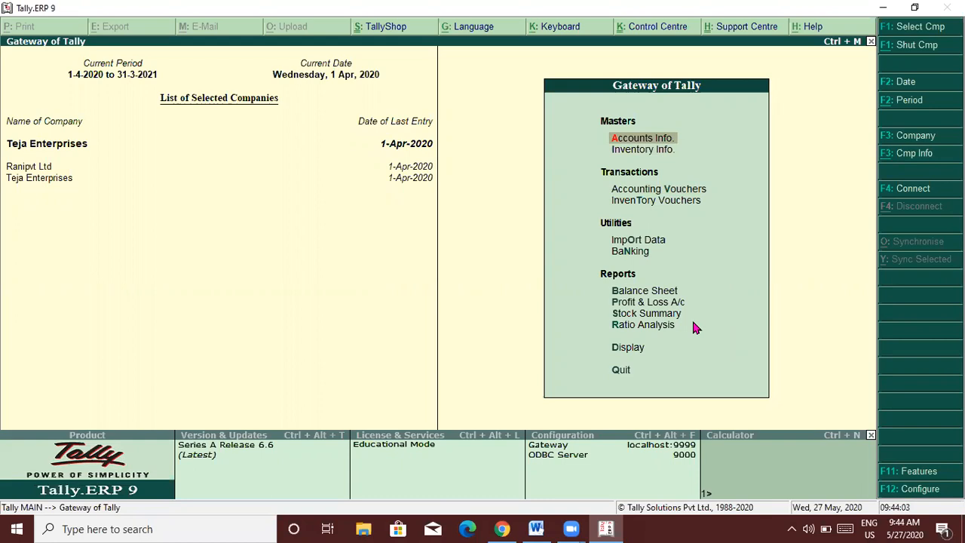
pyautogui.press('Return')
pyautogui.press('Return')
pyautogui.press('Escape')
pyautogui.press('Down')
pyautogui.press('Return')
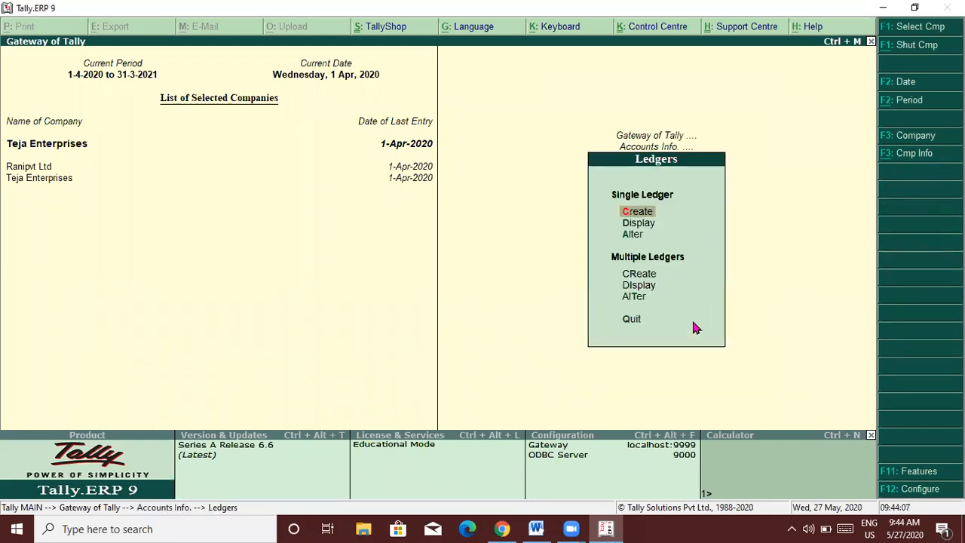
# Create a 'Power bill' ledger grouped under Indirect Expenses.
pyautogui.press('Return')
pyautogui.write('Power bill')
pyautogui.press('Return')
pyautogui.press('Return')
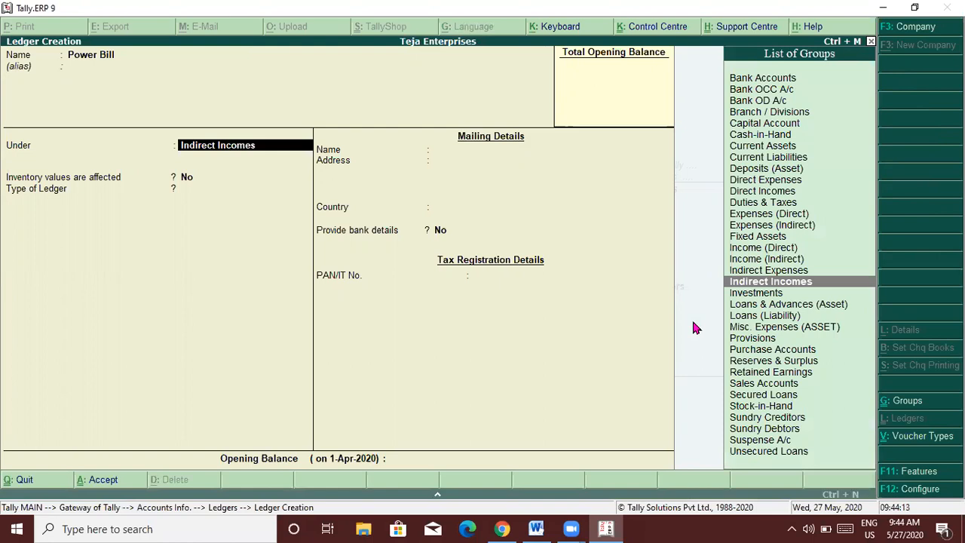
pyautogui.write('Indi')
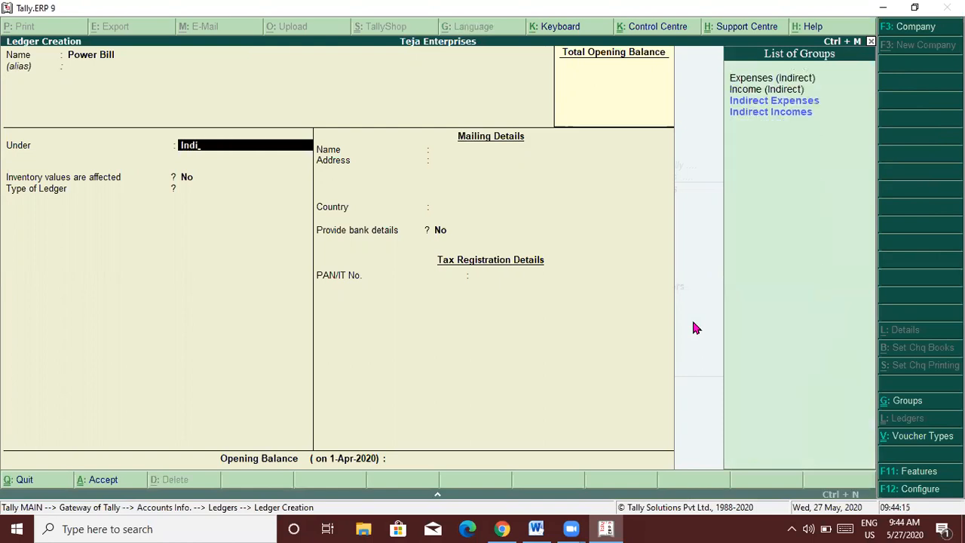
pyautogui.press('Down')
pyautogui.press('Return')
pyautogui.press('Return')
pyautogui.press('Return')
pyautogui.press('Return')
pyautogui.press('Escape')
pyautogui.press('Return')
pyautogui.press('Escape')
pyautogui.press('Escape')
pyautogui.press('v')
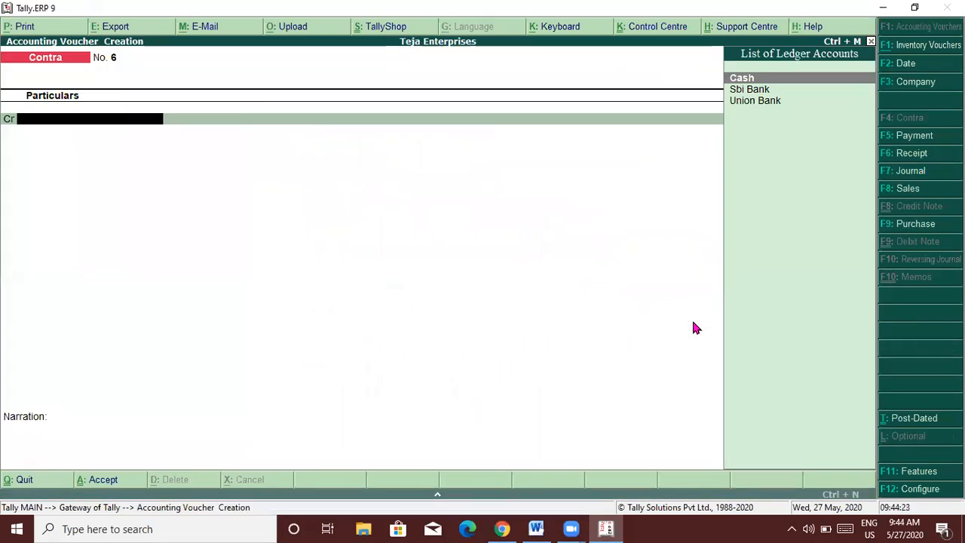
# Record a Payment voucher debiting Power Bill 1,520 and crediting Sbi Bank.
pyautogui.press('F5')
pyautogui.write('Po')
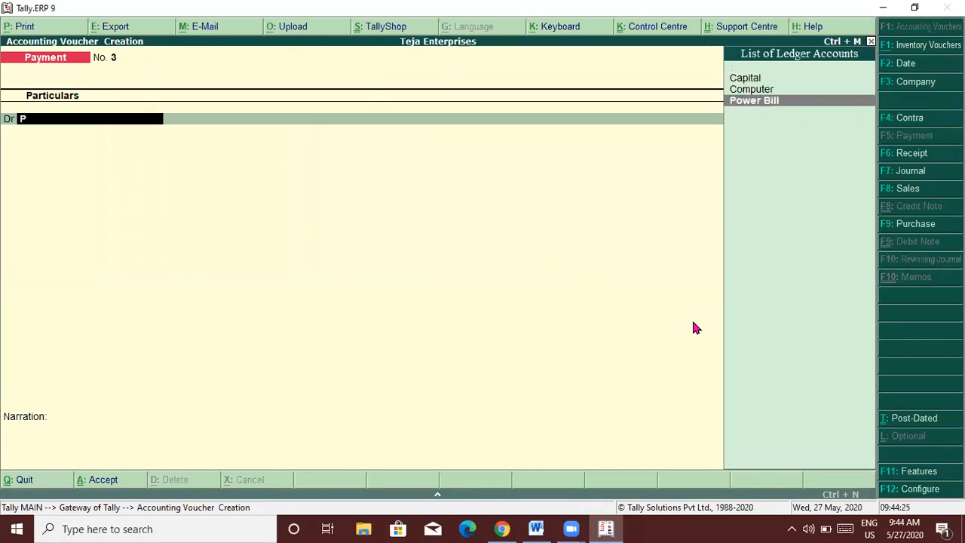
pyautogui.press('Return')
pyautogui.hotkey('alt', 'Tab')
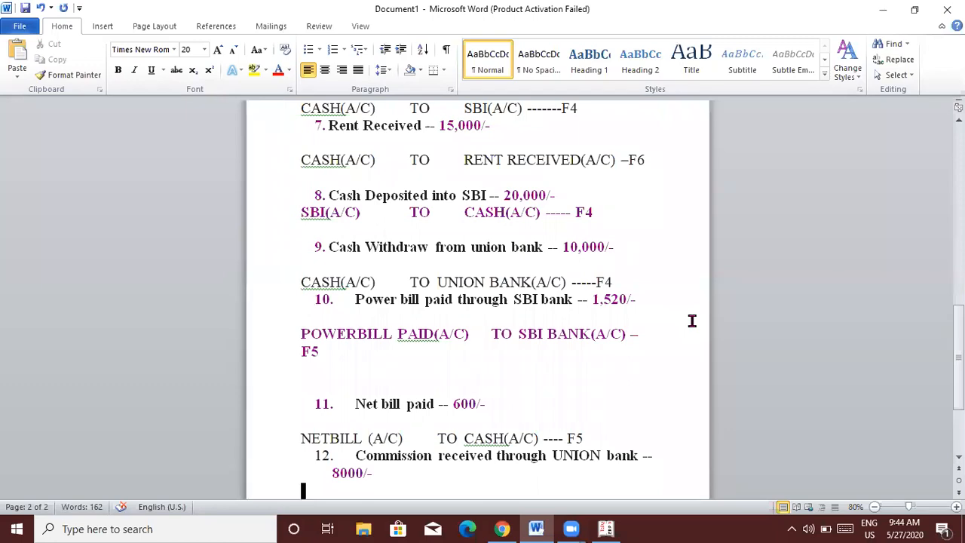
pyautogui.hotkey('alt', 'Tab')
pyautogui.hotkey('alt', 'Tab')
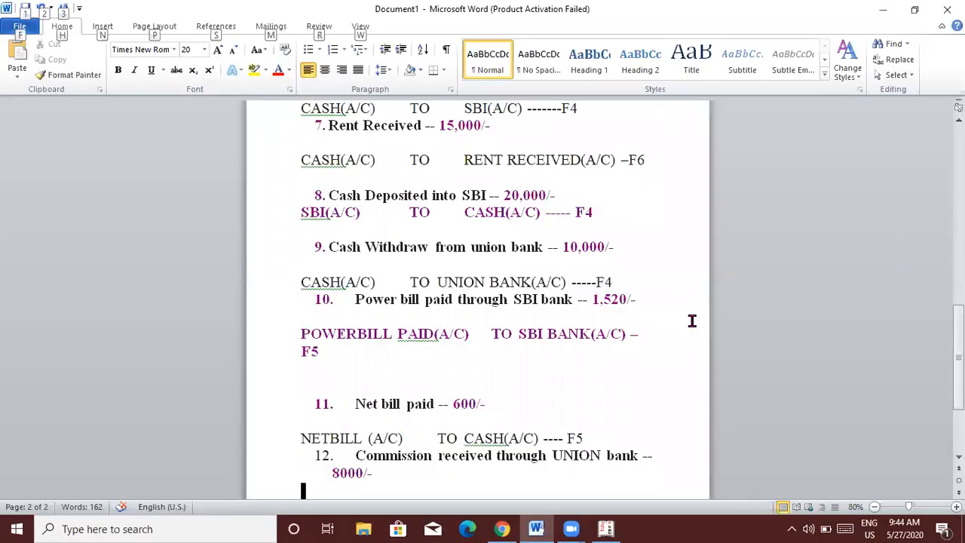
pyautogui.hotkey('alt', 'Tab')
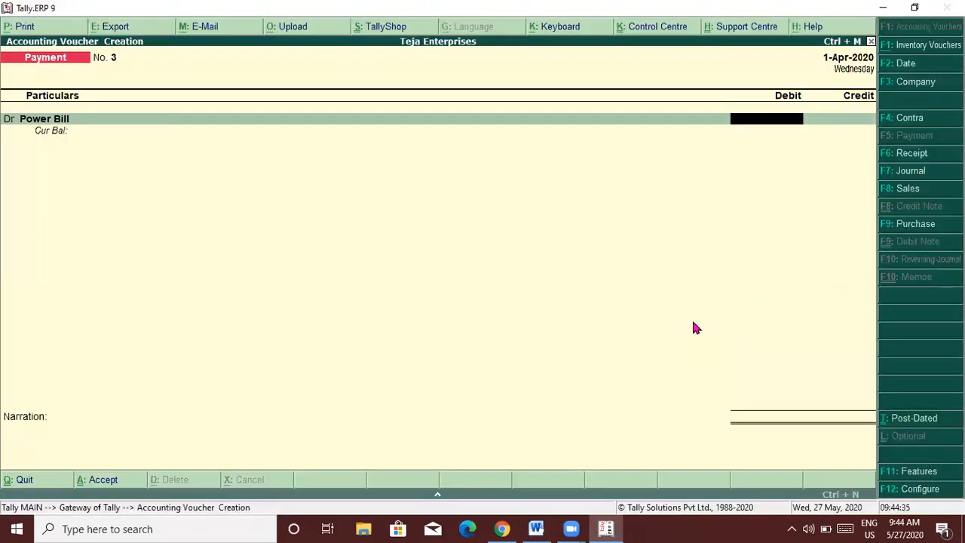
pyautogui.write('1520')
pyautogui.press('Return')
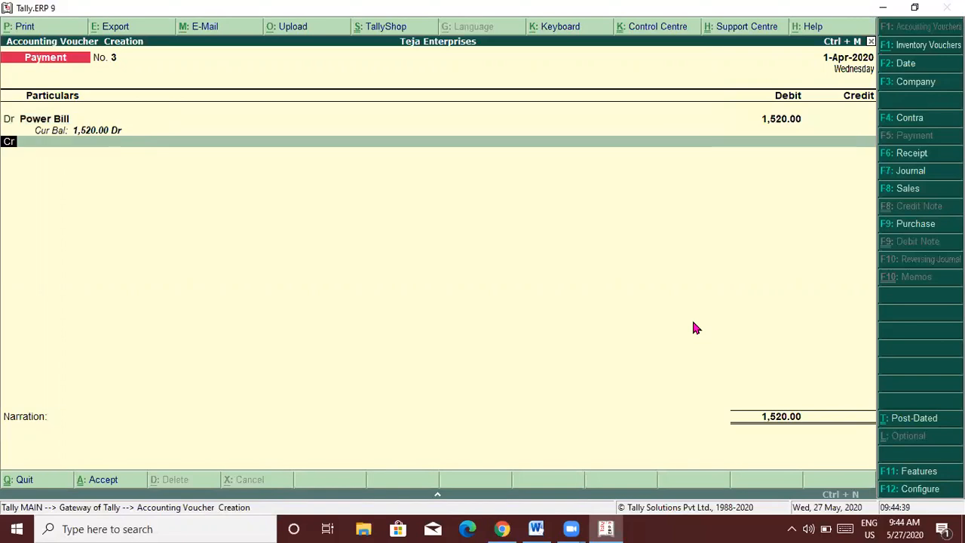
pyautogui.write('Sbi Bank')
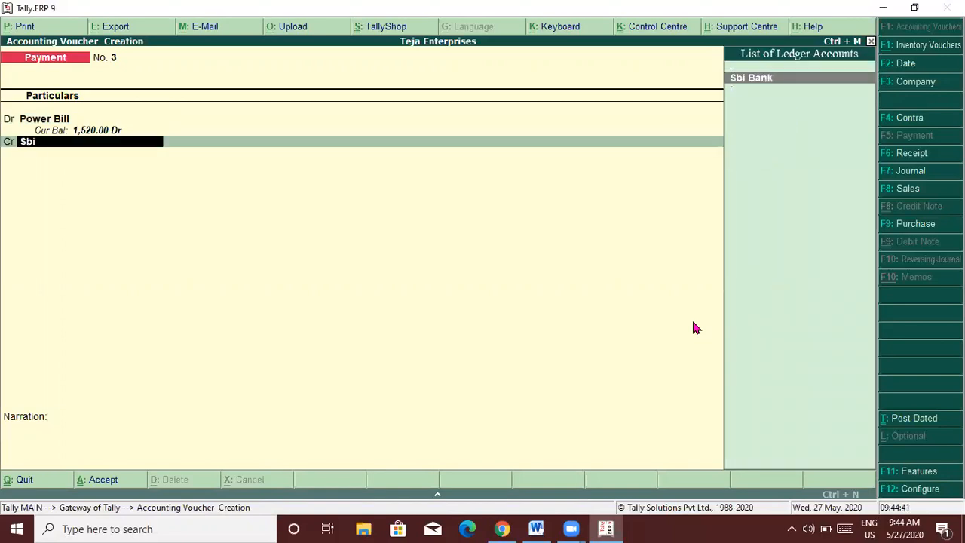
pyautogui.press('Return')
pyautogui.press('Return')
pyautogui.press('Return')
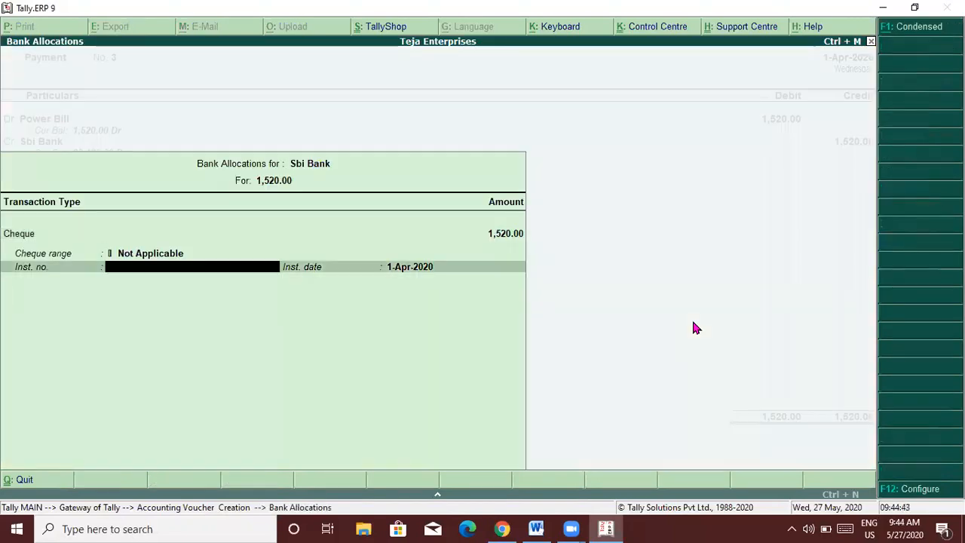
pyautogui.press('Return')
pyautogui.press('Return')
pyautogui.press('Return')
pyautogui.press('Return')
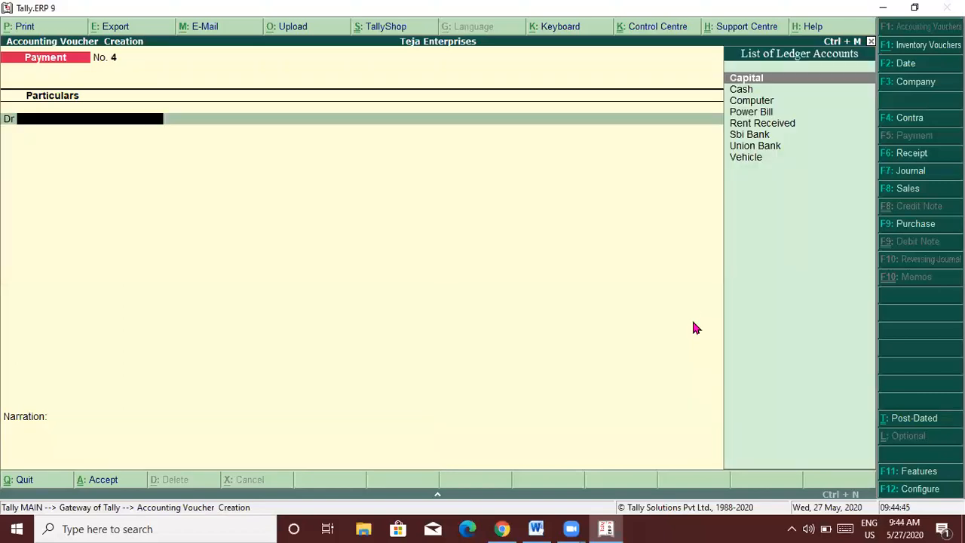
pyautogui.hotkey('alt', 'Tab')
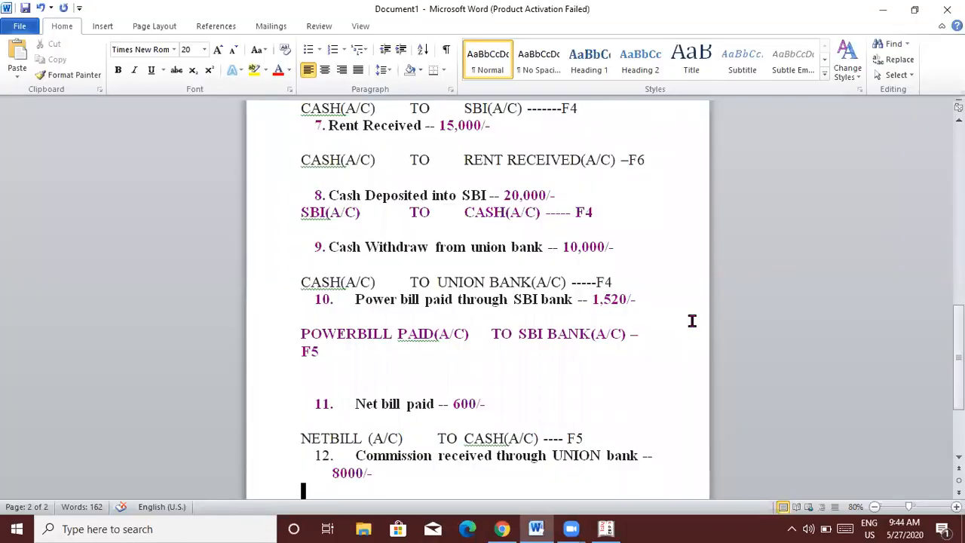
# Read the Word notes down to entry 12, Union Bank to Commission Received, then return to Tally.
pyautogui.press('Down')
pyautogui.press('Down')
pyautogui.press('Down')
pyautogui.press('Down')
pyautogui.press('Down')
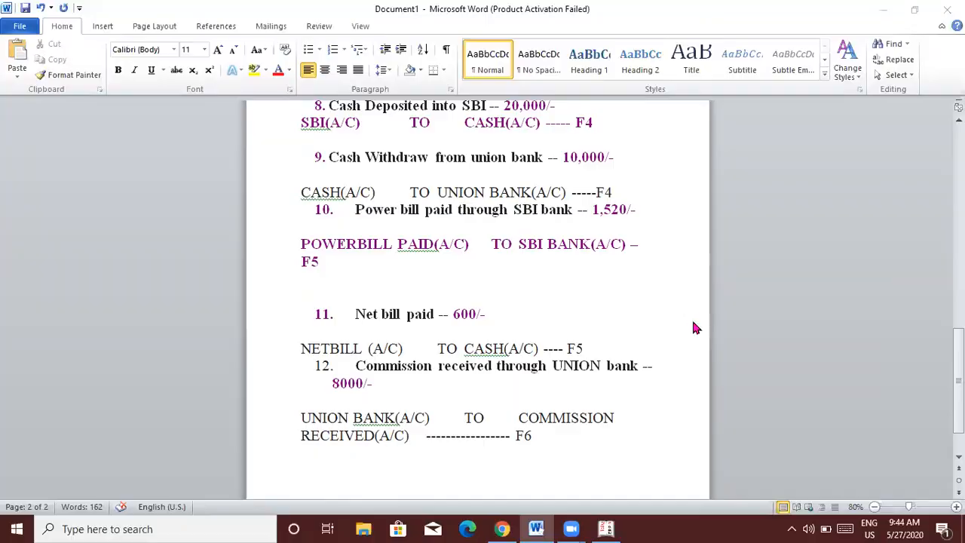
pyautogui.hotkey('alt', 'Tab')
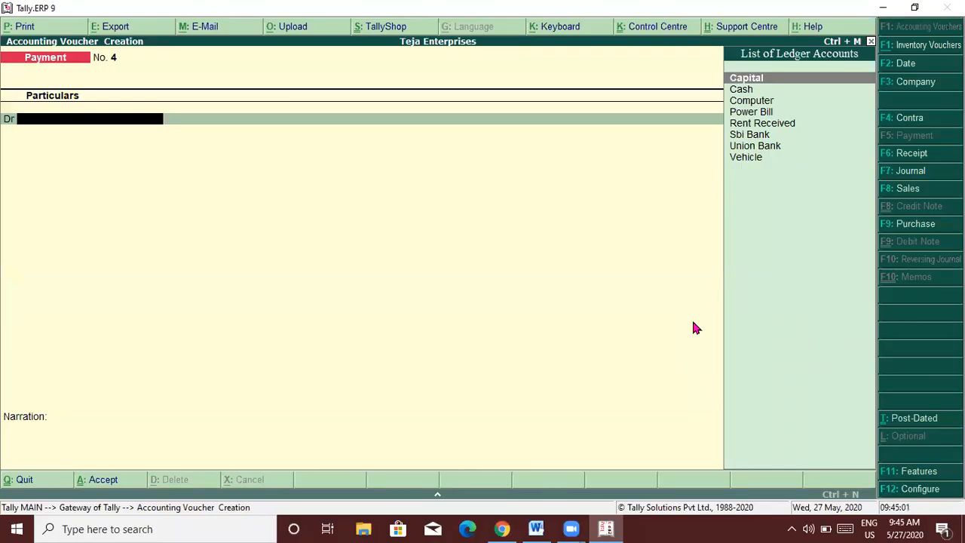
# Leave the payment voucher and create a 'Netbiill Paid' ledger.
pyautogui.press('Escape')
pyautogui.press('Return')
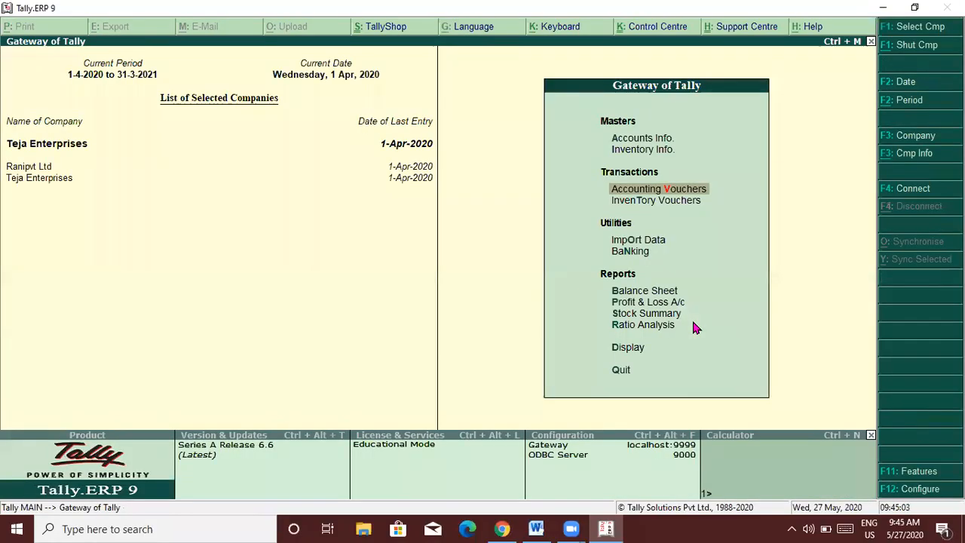
pyautogui.press('Up')
pyautogui.press('Up')
pyautogui.press('Return')
pyautogui.press('Up')
pyautogui.press('Down')
pyautogui.press('Down')
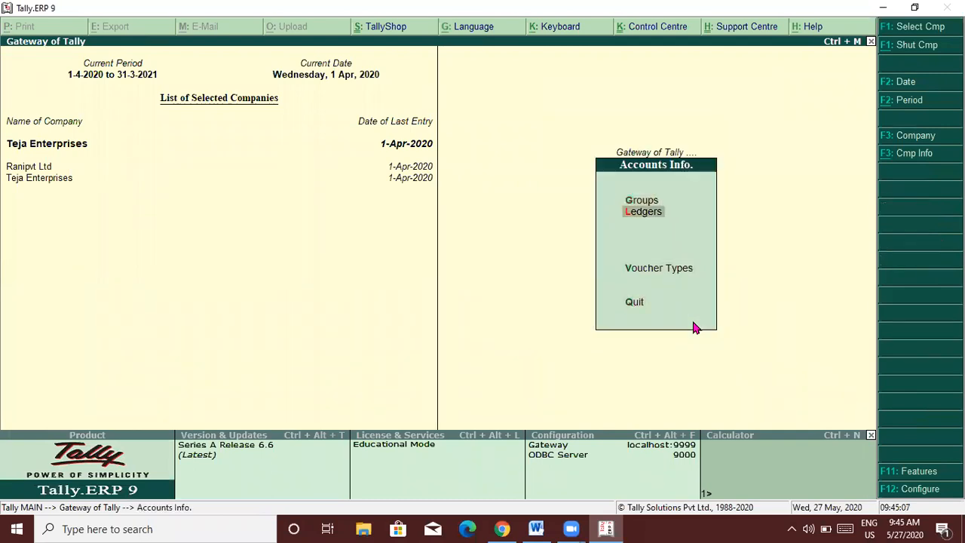
pyautogui.press('Return')
pyautogui.press('Return')
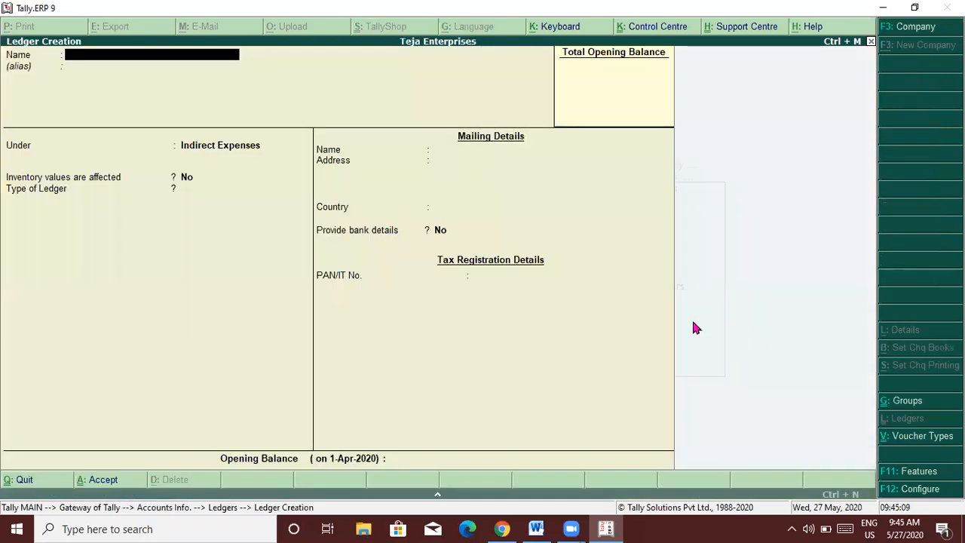
pyautogui.write('Netbiill Paid')
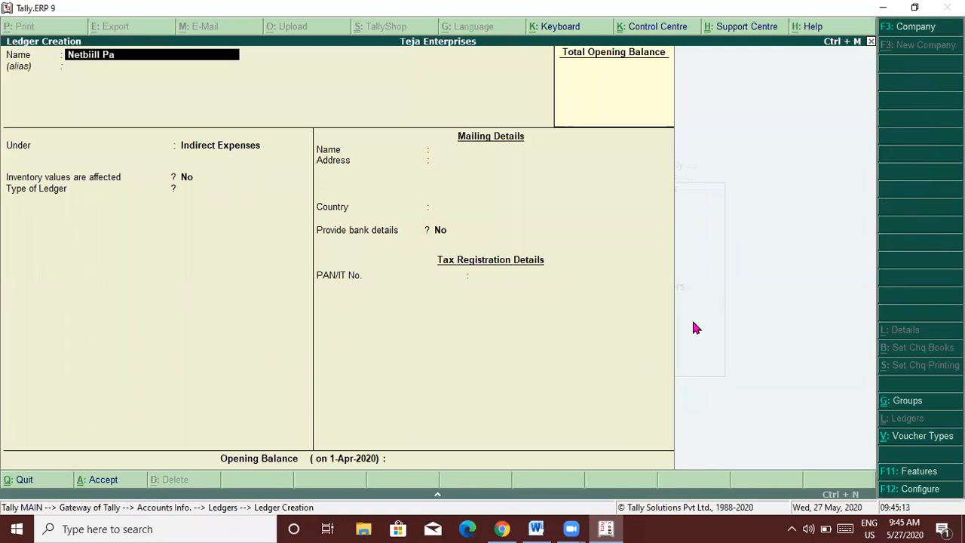
pyautogui.press('Return')
pyautogui.press('Return')
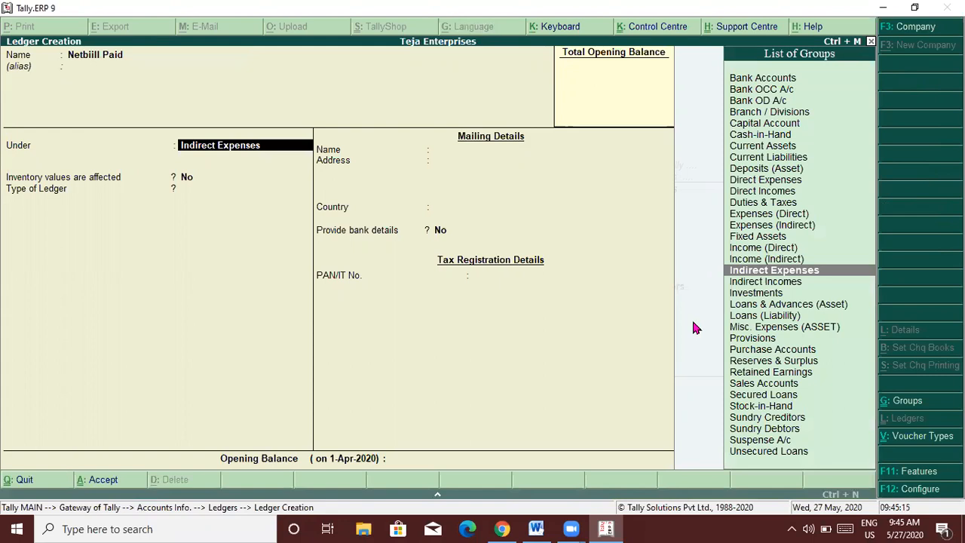
pyautogui.press('Return')
pyautogui.press('Return')
pyautogui.press('Return')
pyautogui.press('Return')
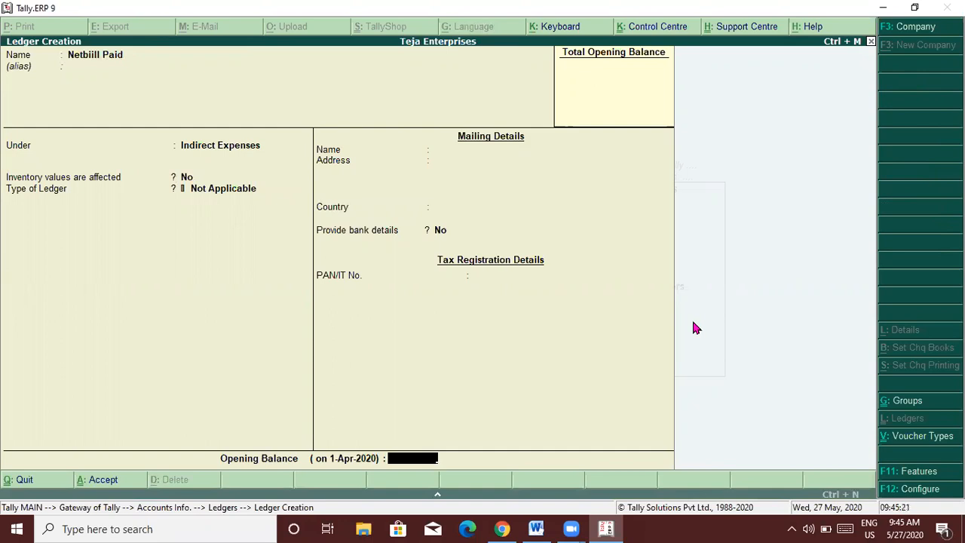
pyautogui.press('Return')
pyautogui.press('Return')
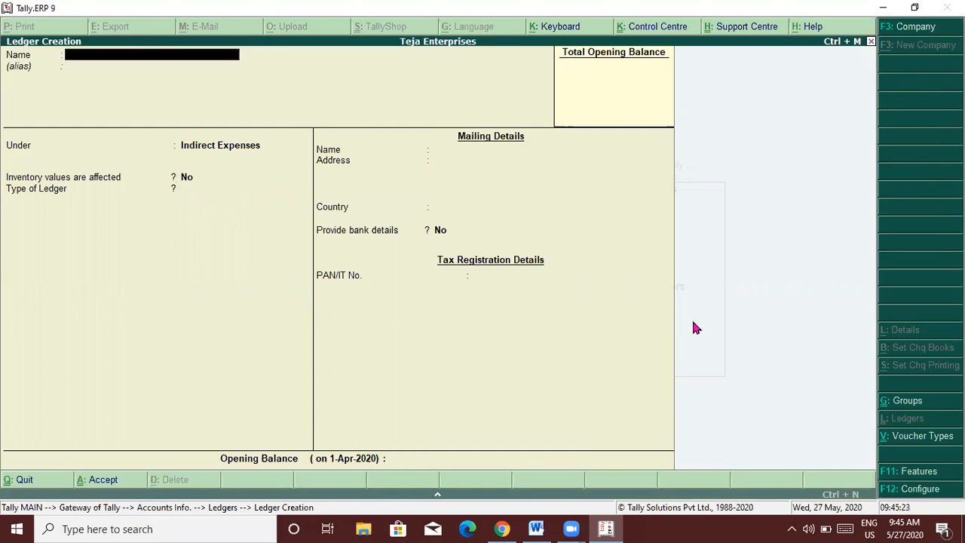
# Create a 'Commision Received' ledger under Indirect Incomes and back out to Gateway of Tally.
pyautogui.hotkey('alt', 'Tab')
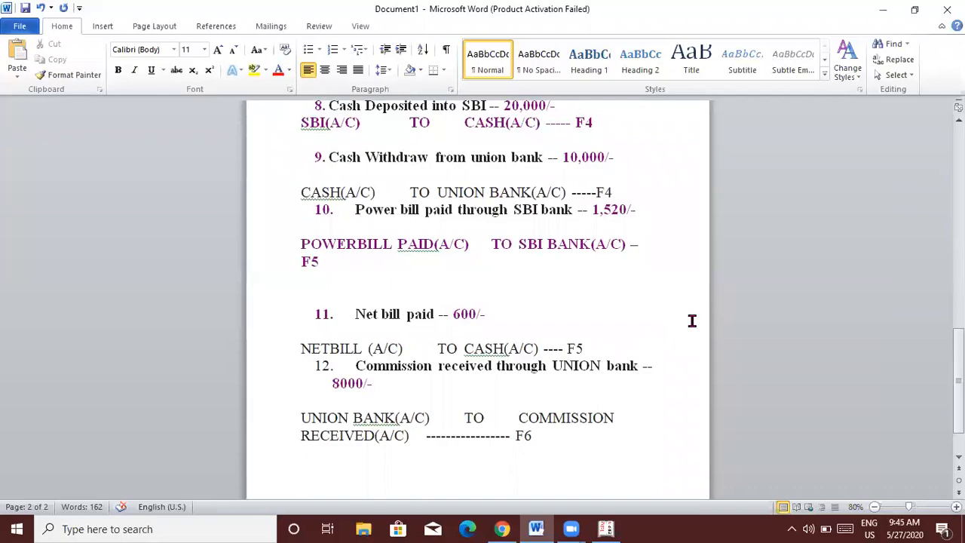
pyautogui.hotkey('alt', 'Tab')
pyautogui.write('Co')
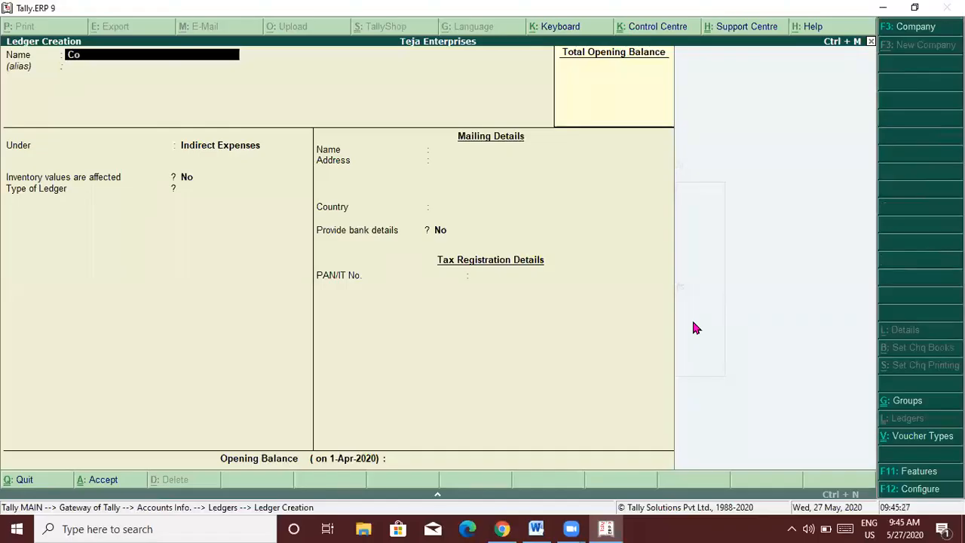
pyautogui.write('mmision Received')
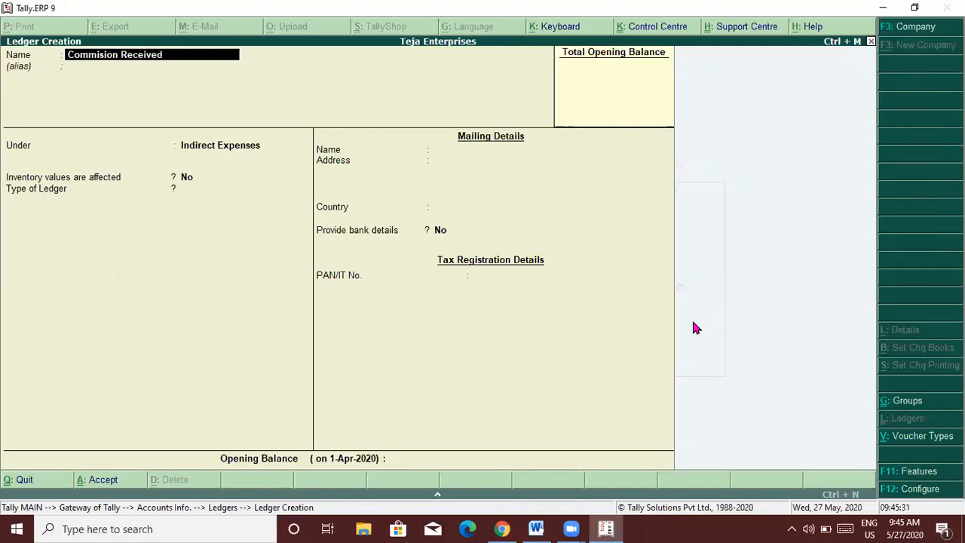
pyautogui.press('Return')
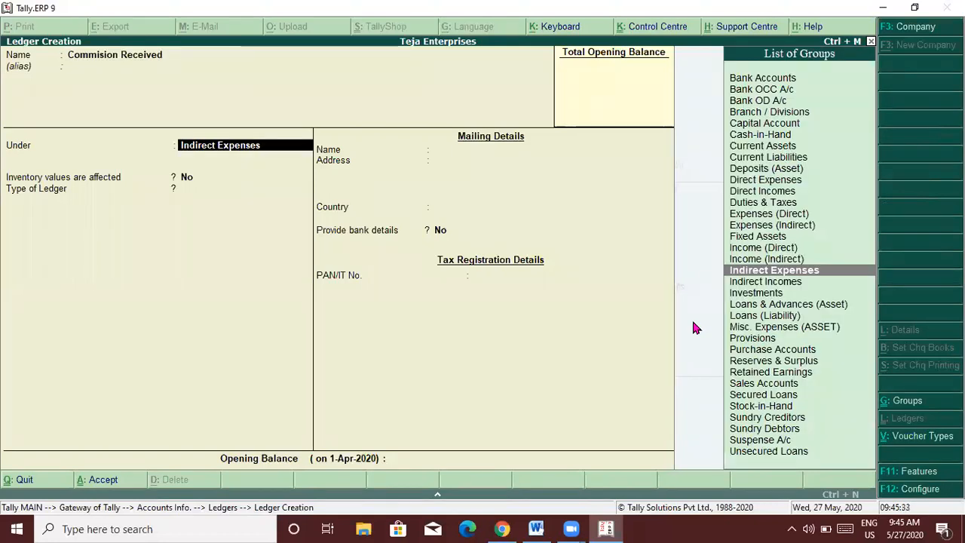
pyautogui.press('Down')
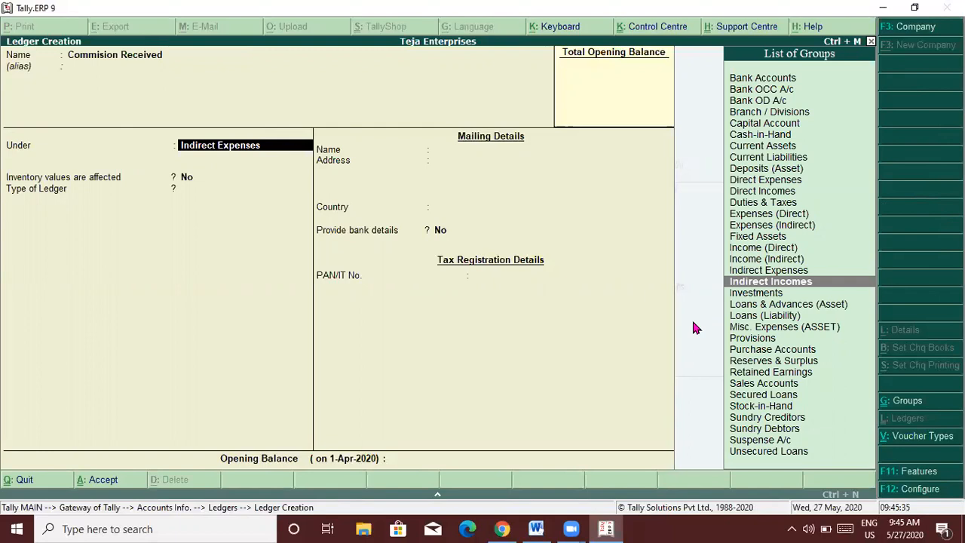
pyautogui.press('Return')
pyautogui.press('Return')
pyautogui.press('Return')
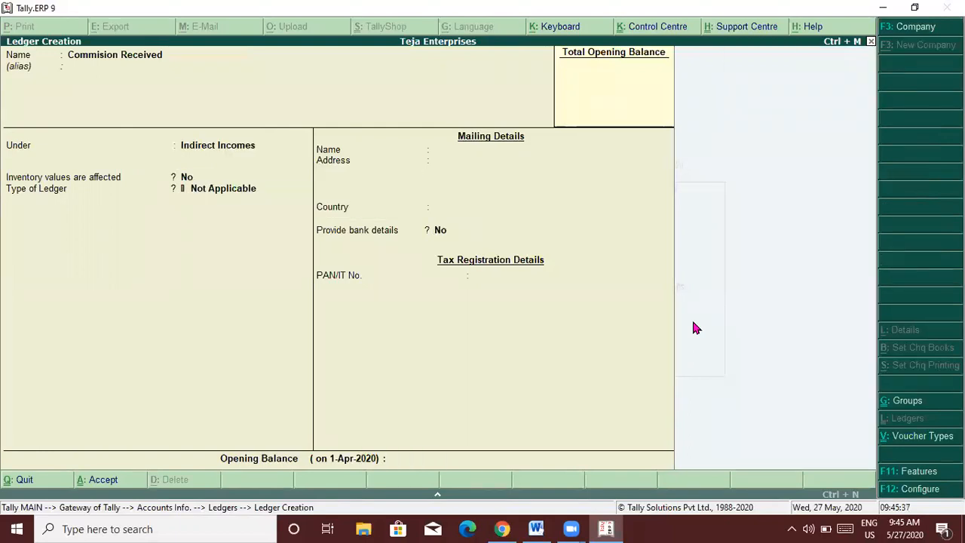
pyautogui.press('Return')
pyautogui.press('Return')
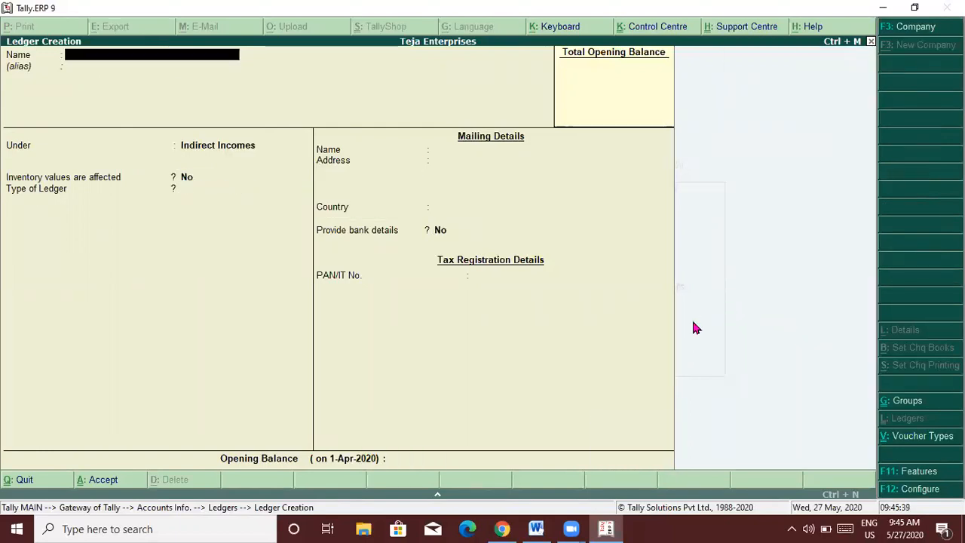
pyautogui.press('Escape')
pyautogui.press('Return')
pyautogui.press('Escape')
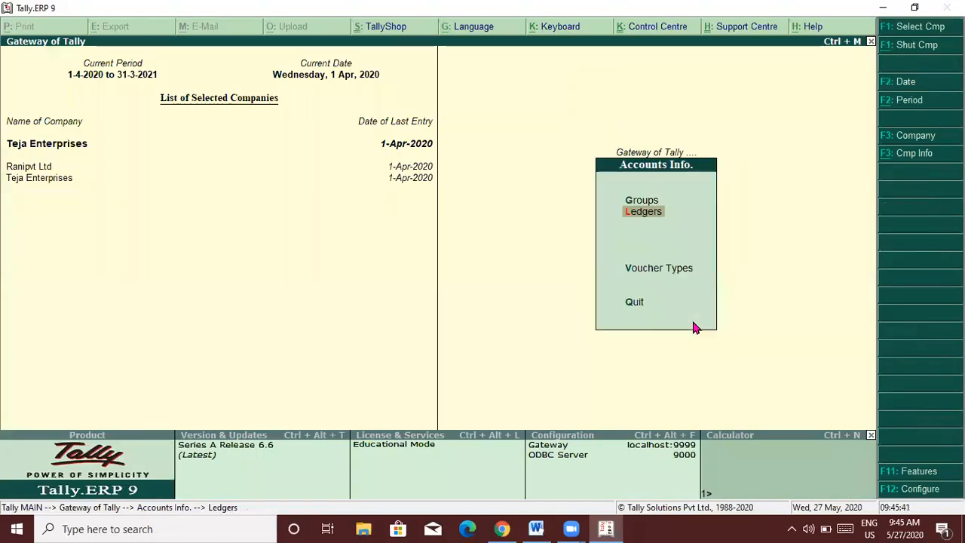
pyautogui.press('Escape')
pyautogui.press('Down')
pyautogui.press('Down')
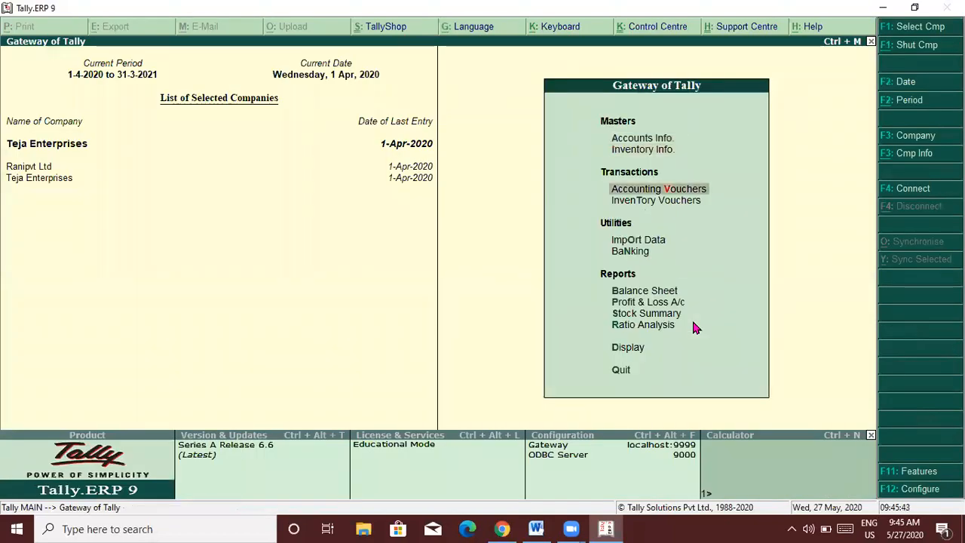
# Enter Payment No. 4: debit Netbill Paid 600 and credit Cash 600.
pyautogui.press('Return')
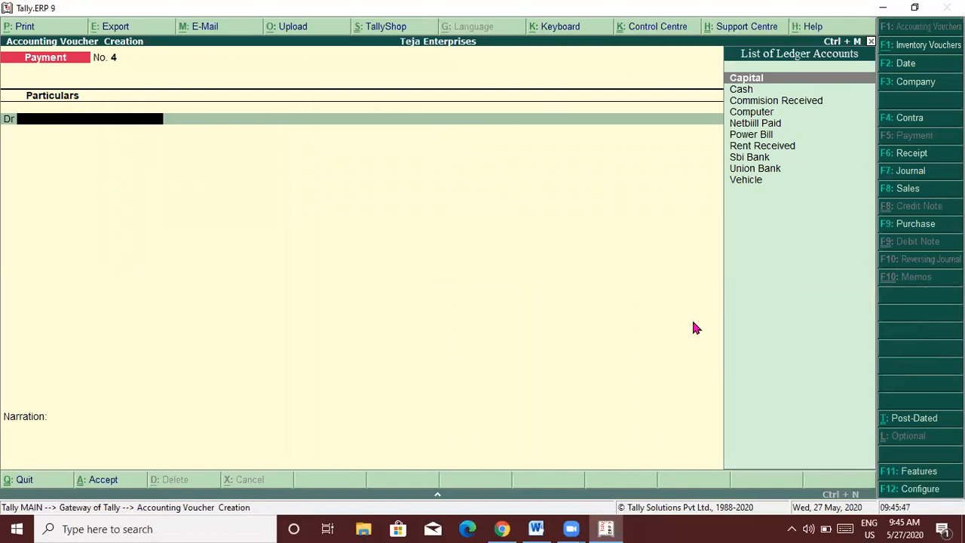
pyautogui.hotkey('alt', 'Tab')
pyautogui.hotkey('alt', 'Tab')
pyautogui.write('Ne')
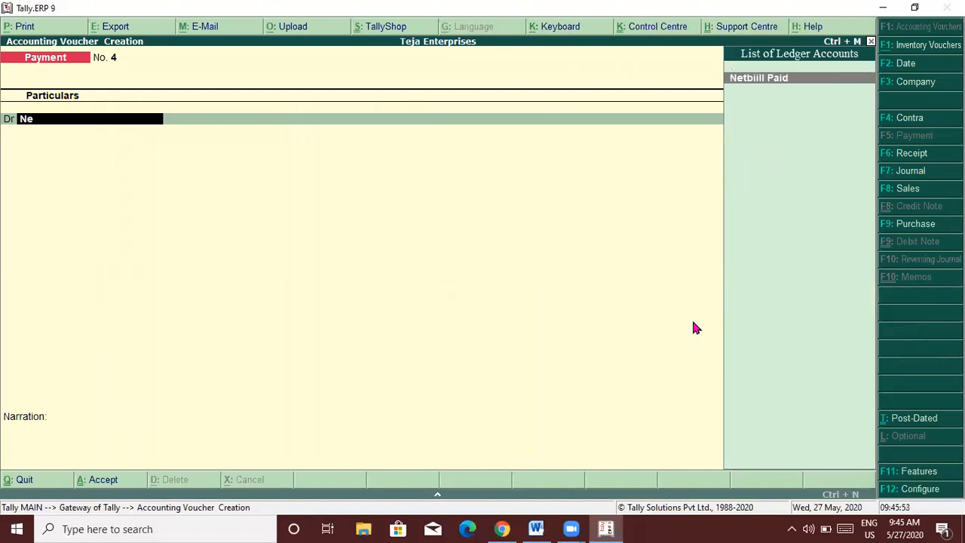
pyautogui.press('Return')
pyautogui.write('600')
pyautogui.press('Return')
pyautogui.write('Cash')
pyautogui.press('Return')
pyautogui.press('Return')
pyautogui.press('Return')
pyautogui.press('Return')
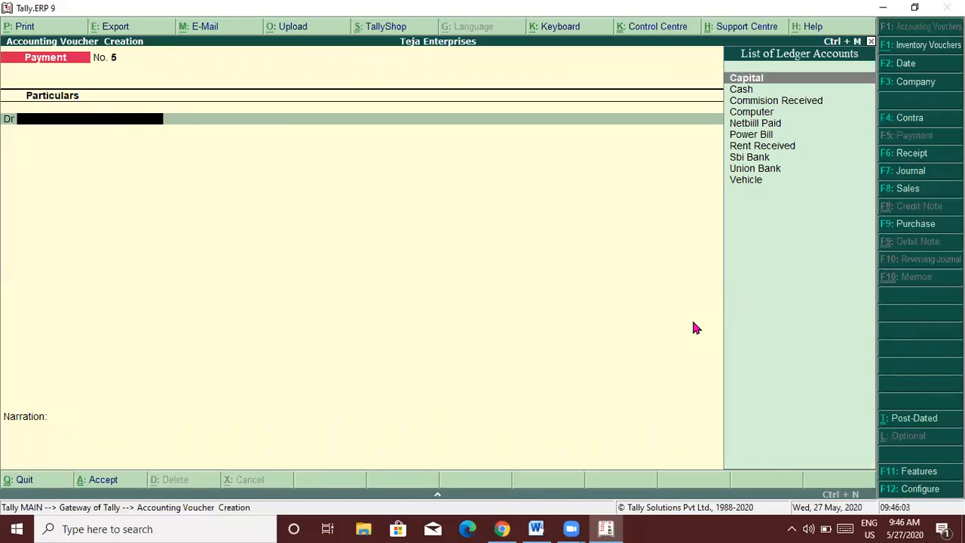
pyautogui.press('F6')
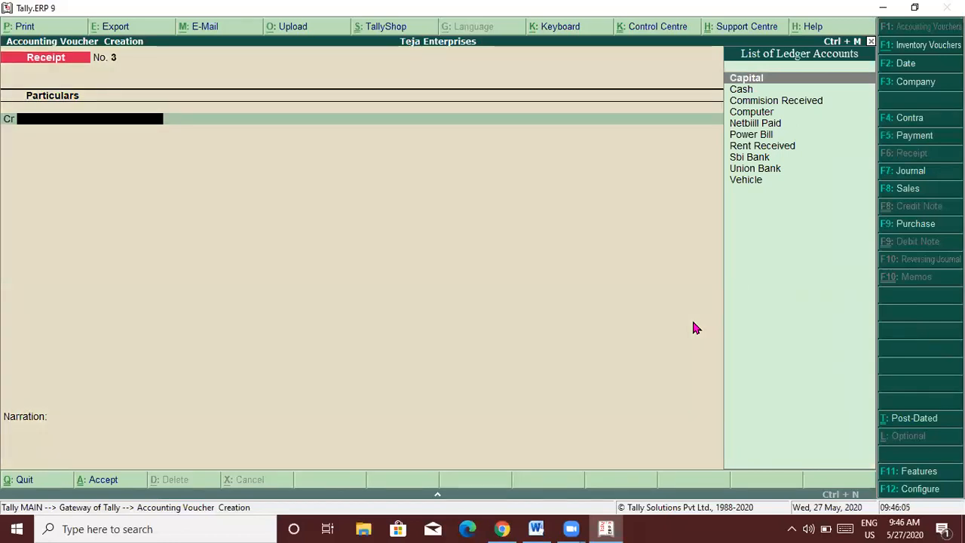
# Save Receipt No. 3 crediting Commision Received 8,000 and debiting Union Bank, then exit voucher entry.
pyautogui.hotkey('alt', 'Tab')
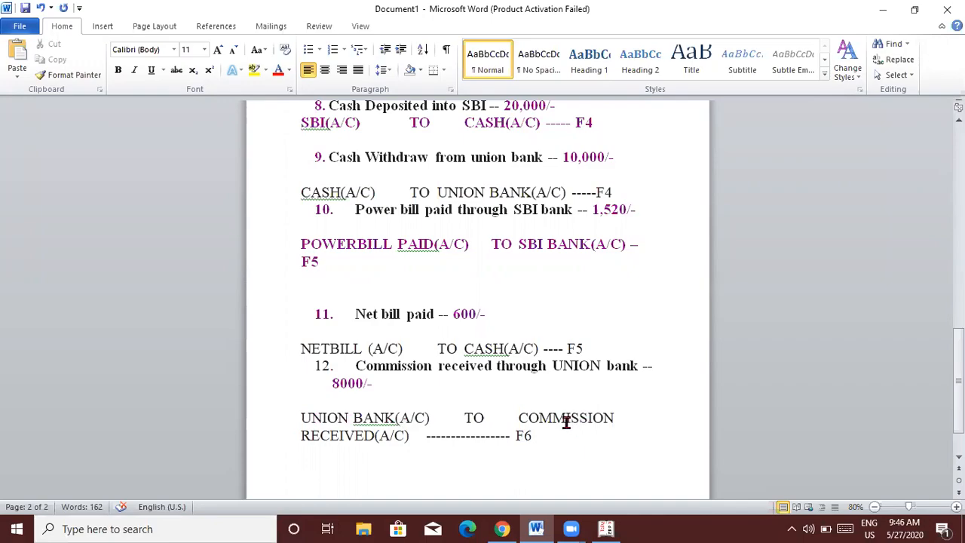
pyautogui.hotkey('alt', 'Tab')
pyautogui.write('Com')
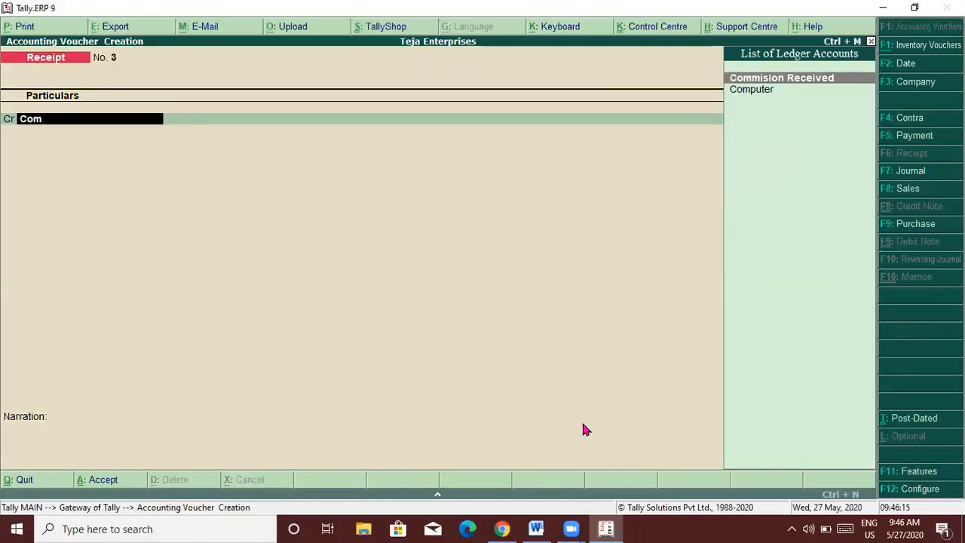
pyautogui.press('Return')
pyautogui.hotkey('alt', 'Tab')
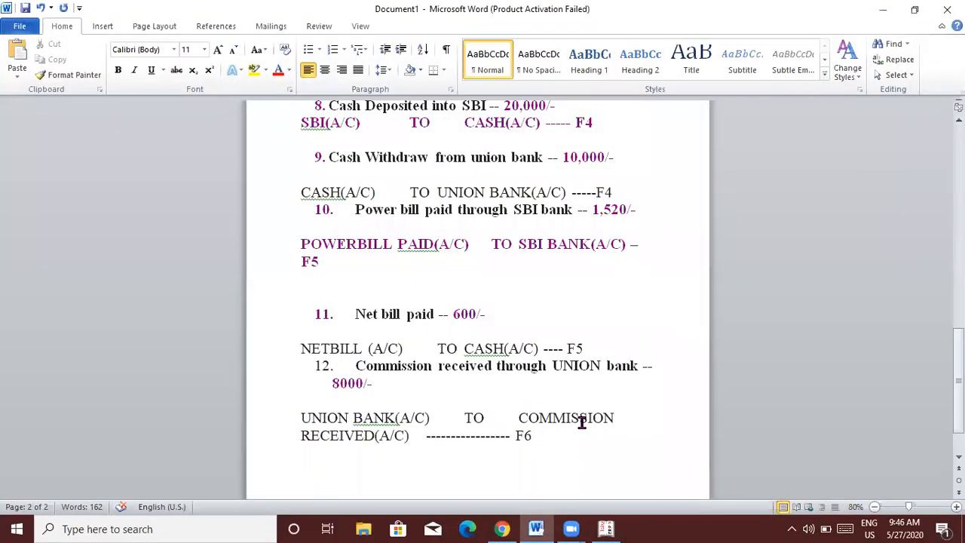
pyautogui.hotkey('alt', 'Tab')
pyautogui.write('8')
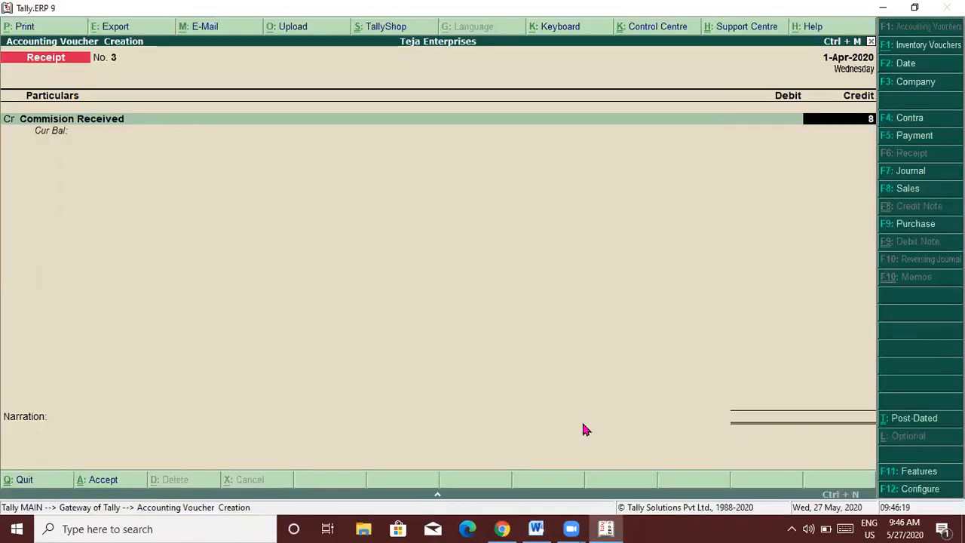
pyautogui.write('000')
pyautogui.press('Return')
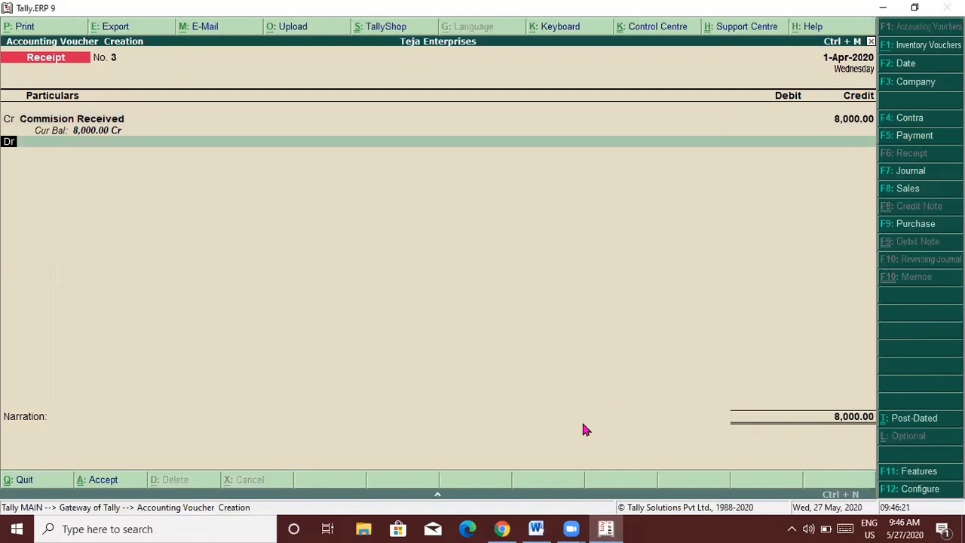
pyautogui.write('Unio')
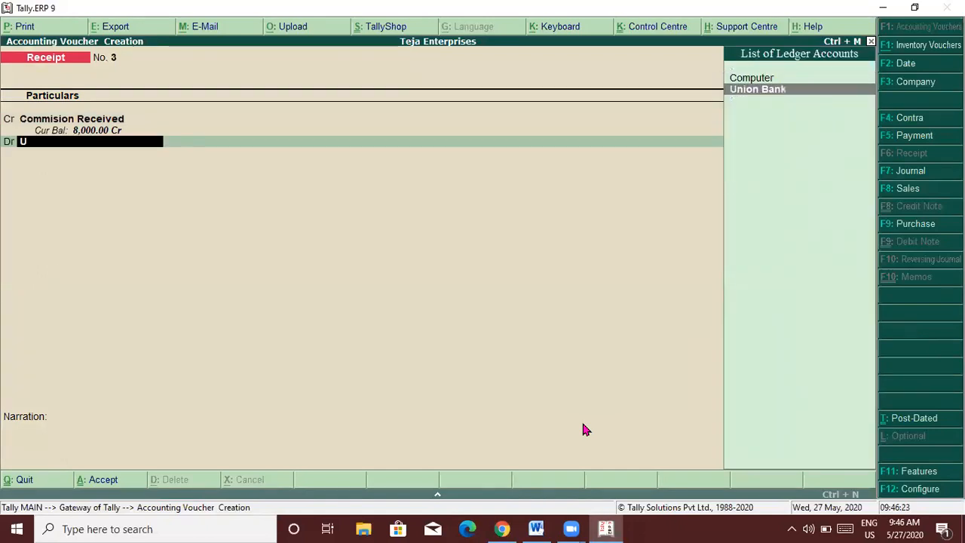
pyautogui.press('Return')
pyautogui.press('Return')
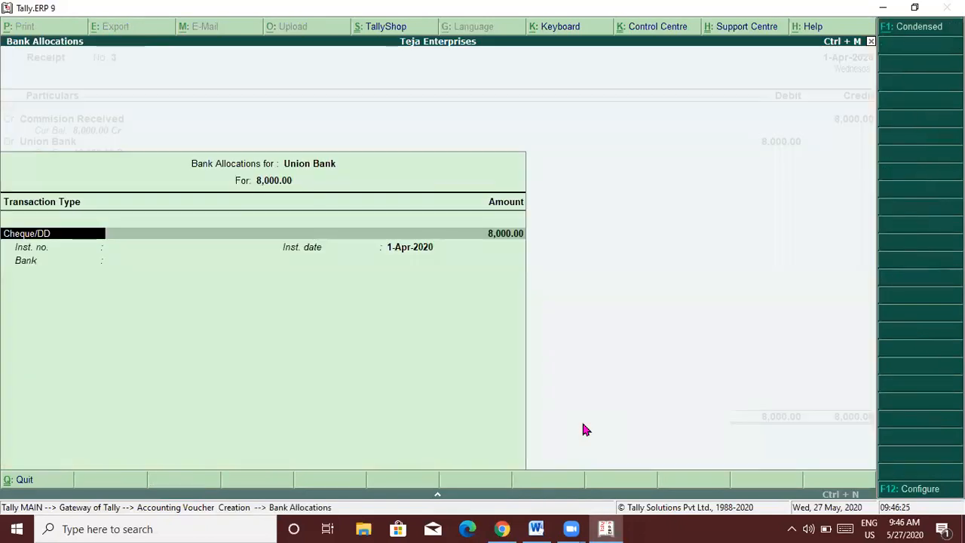
pyautogui.press('Return')
pyautogui.press('Return')
pyautogui.press('Return')
pyautogui.press('Return')
pyautogui.press('Return')
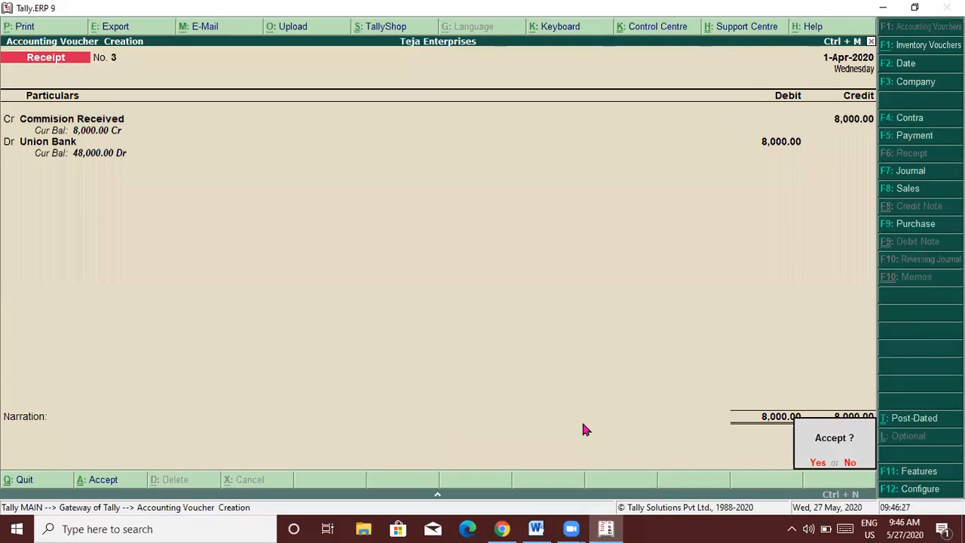
pyautogui.press('Return')
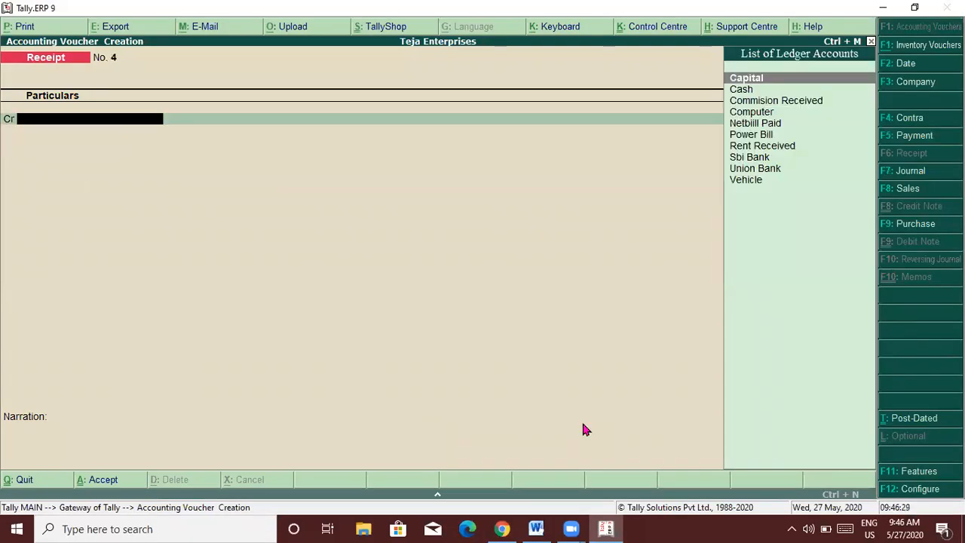
pyautogui.press('Escape')
pyautogui.press('Return')
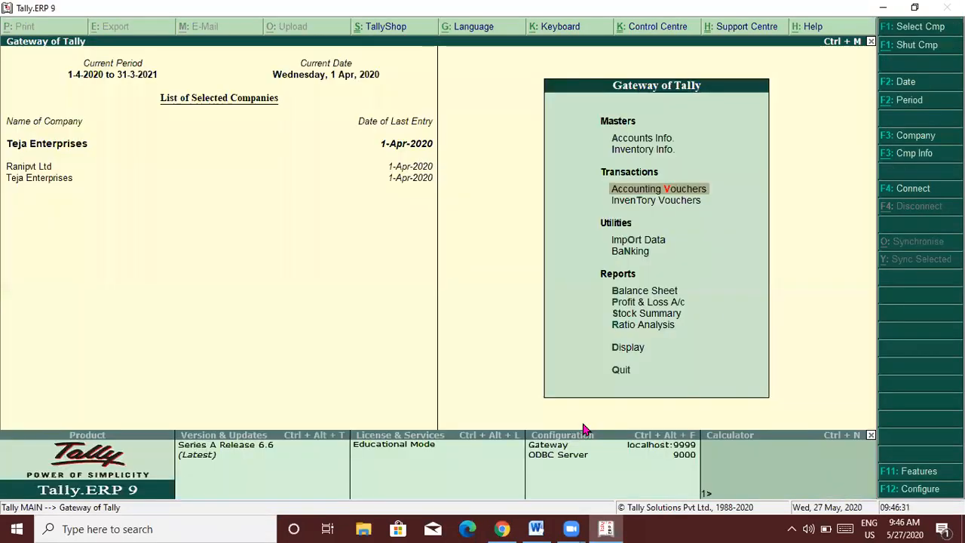
# Open the Balance Sheet, scan the liabilities lines and inspect the Fixed Assets breakdown.
pyautogui.press('Down')
pyautogui.press('Down')
pyautogui.press('Down')
pyautogui.press('Down')
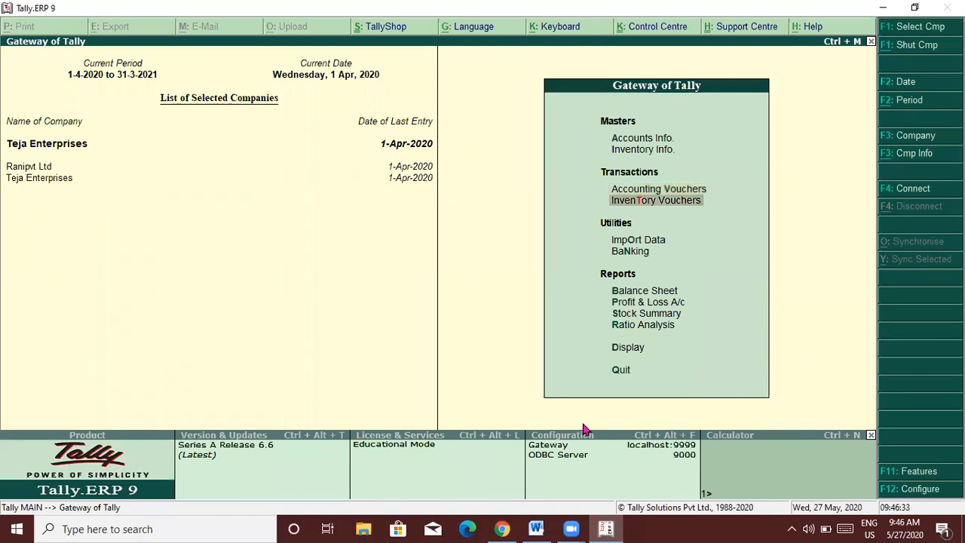
pyautogui.press('Return')
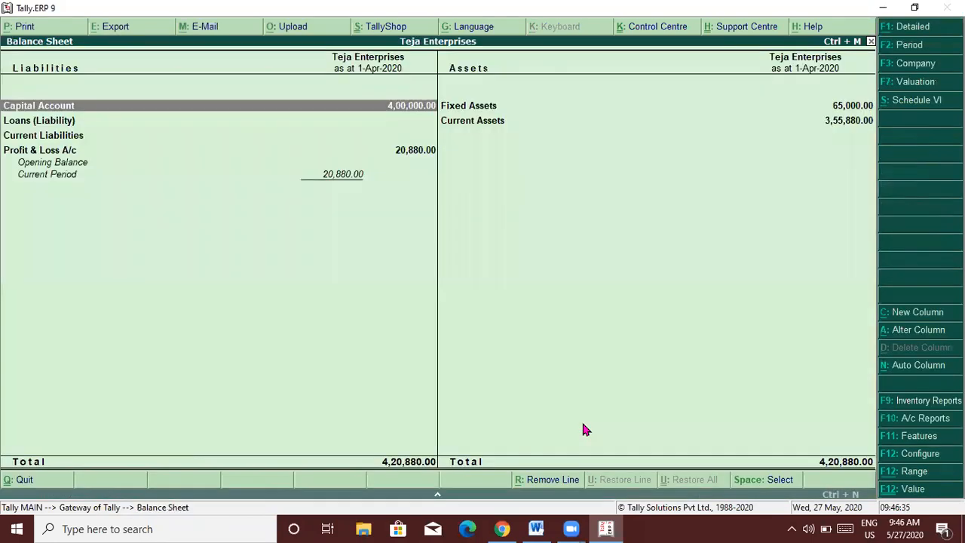
pyautogui.press('Down')
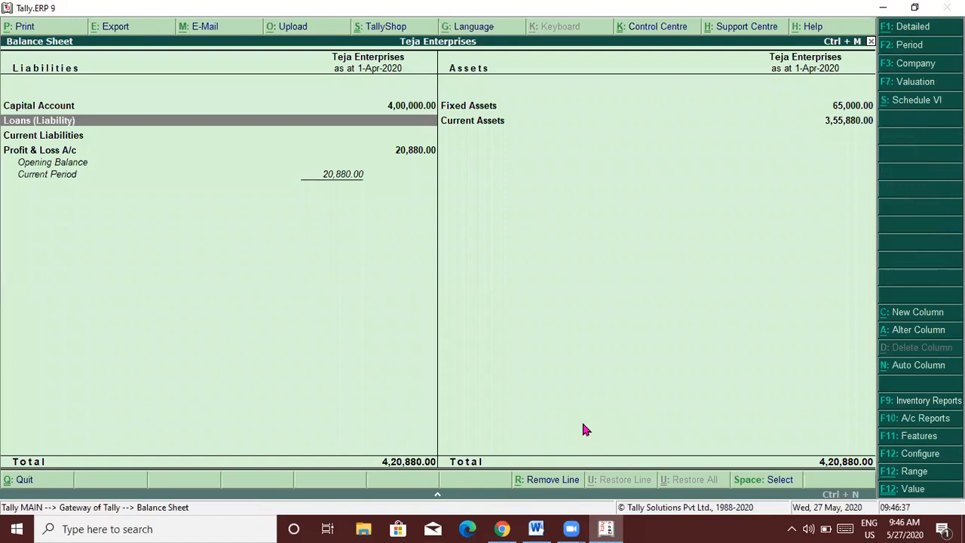
pyautogui.press('Down')
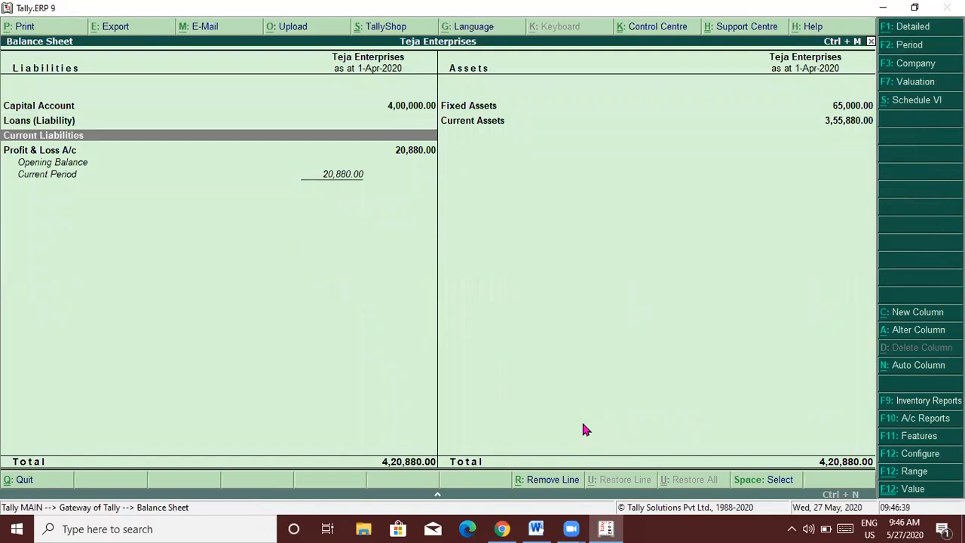
pyautogui.press('Down')
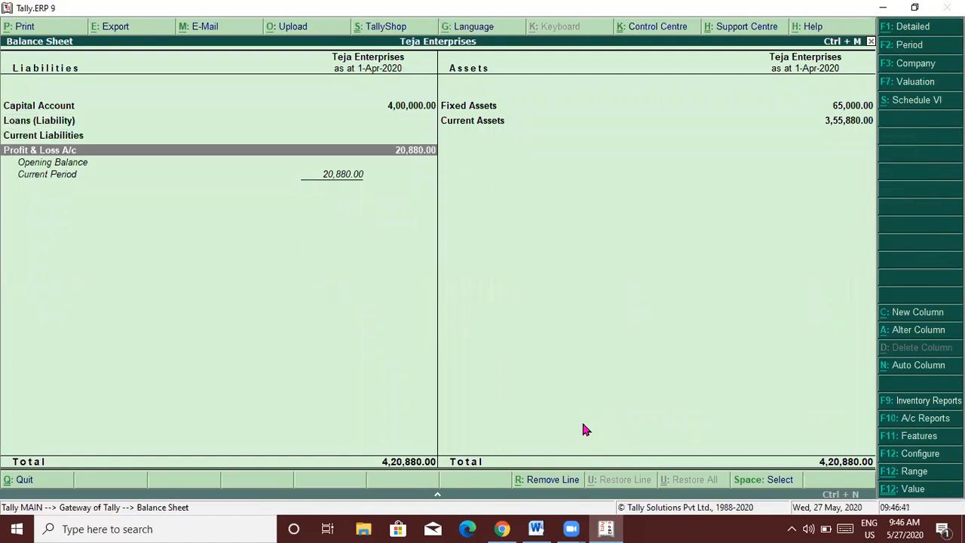
pyautogui.press('Up')
pyautogui.press('Up')
pyautogui.press('Up')
pyautogui.press('Right')
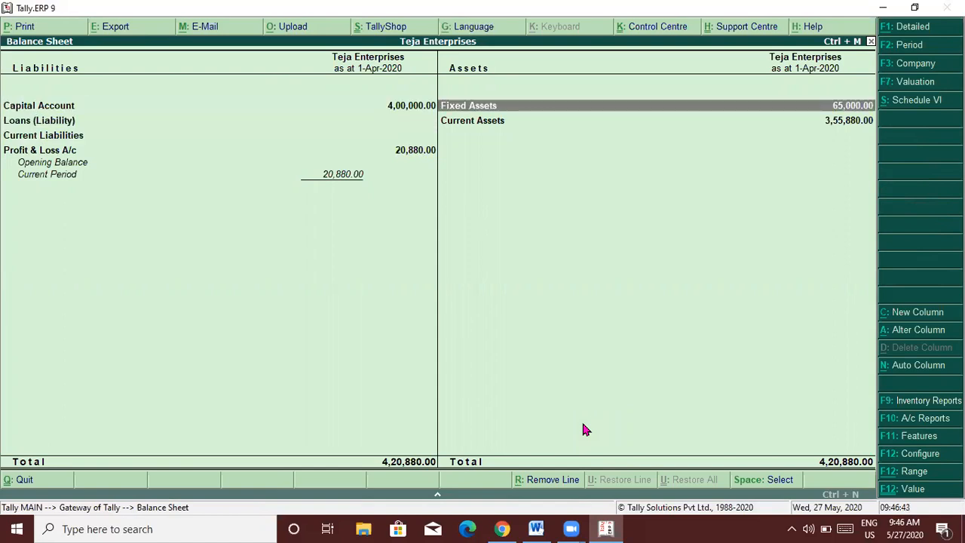
pyautogui.press('Return')
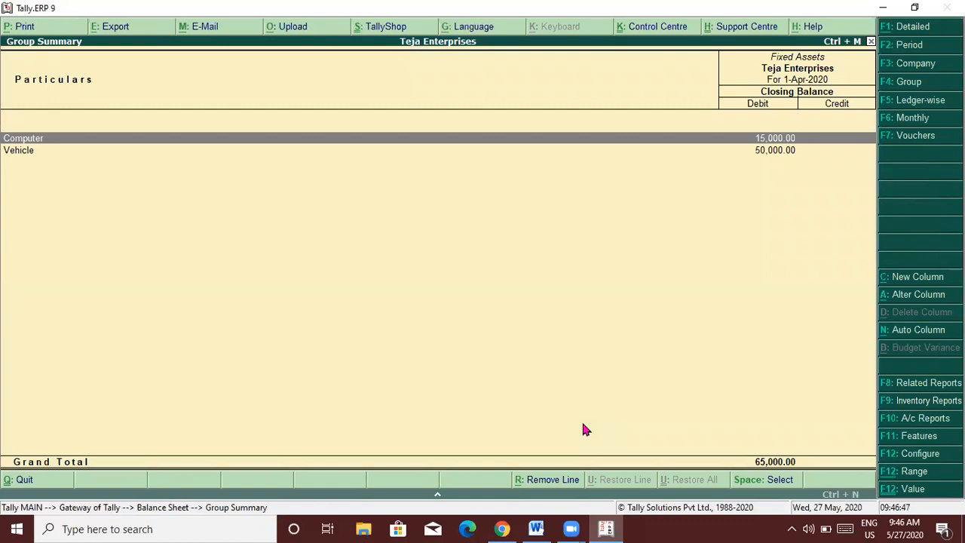
pyautogui.press('Escape')
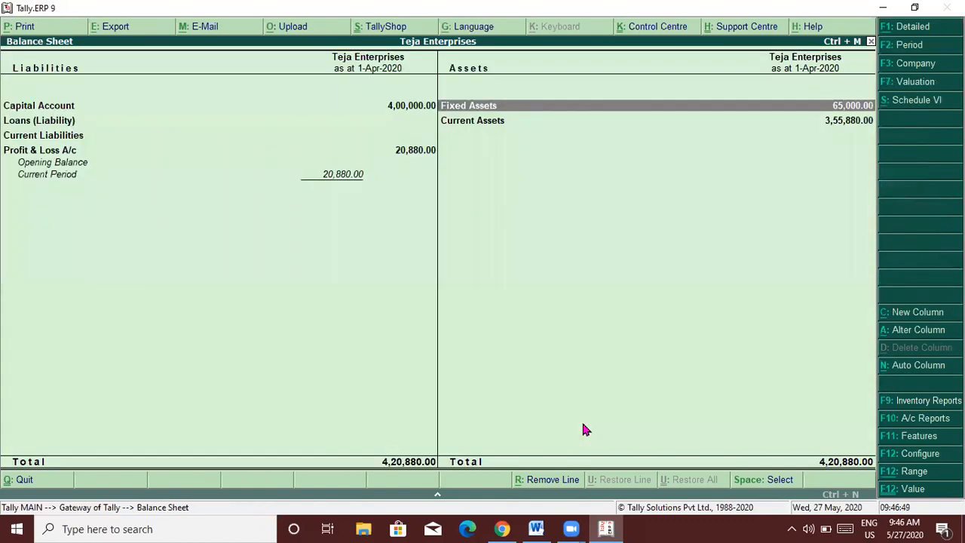
# Drill into Current Assets, Bank Accounts and Cash-in-Hand, then open the Profit & Loss A/c.
pyautogui.press('Down')
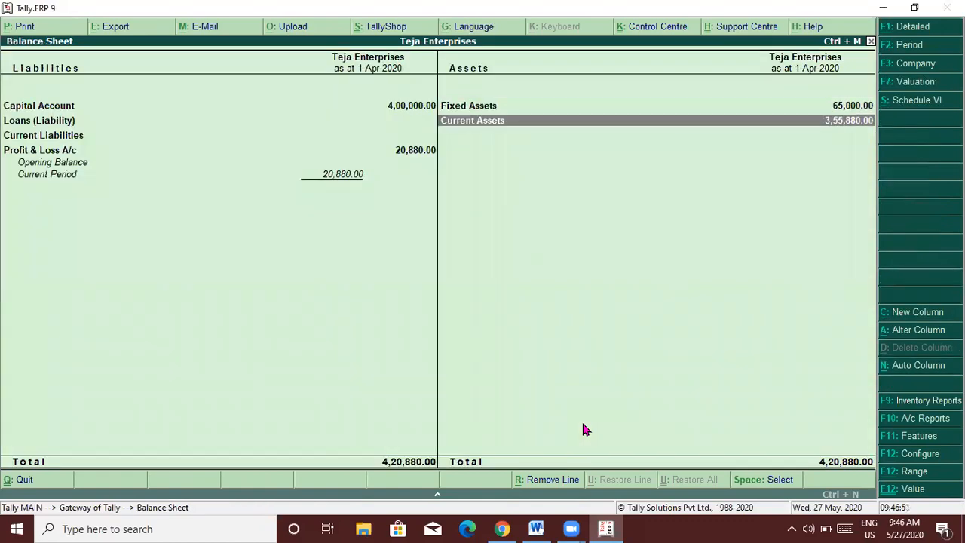
pyautogui.press('Return')
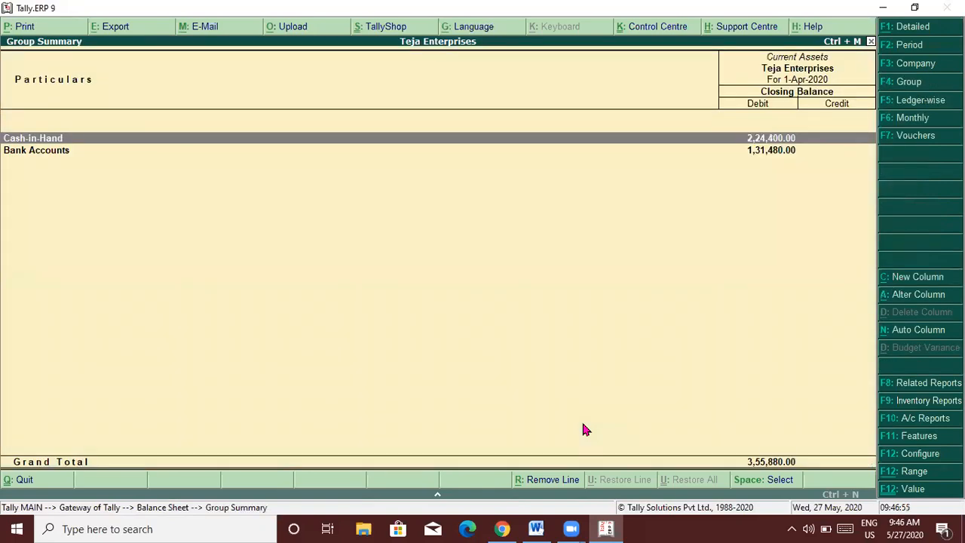
pyautogui.press('Down')
pyautogui.press('Return')
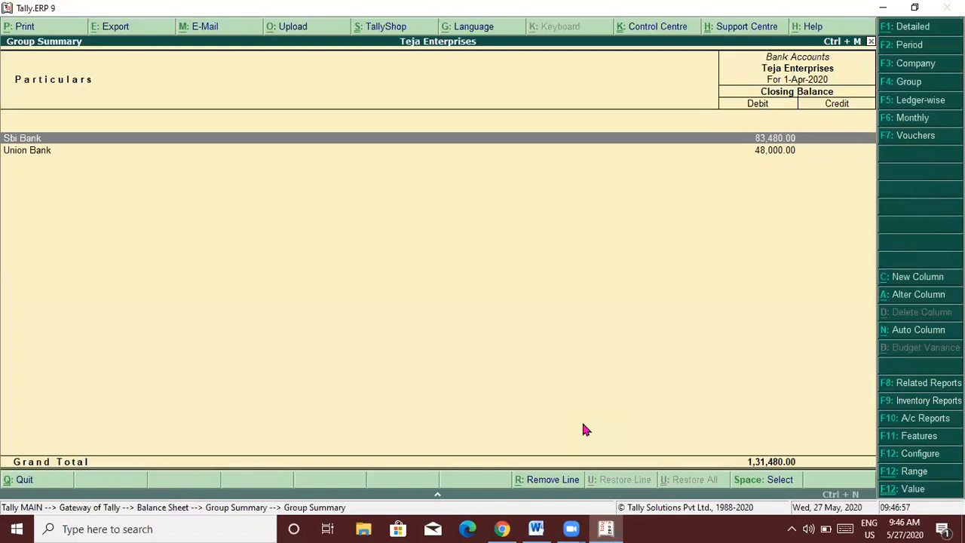
pyautogui.press('Escape')
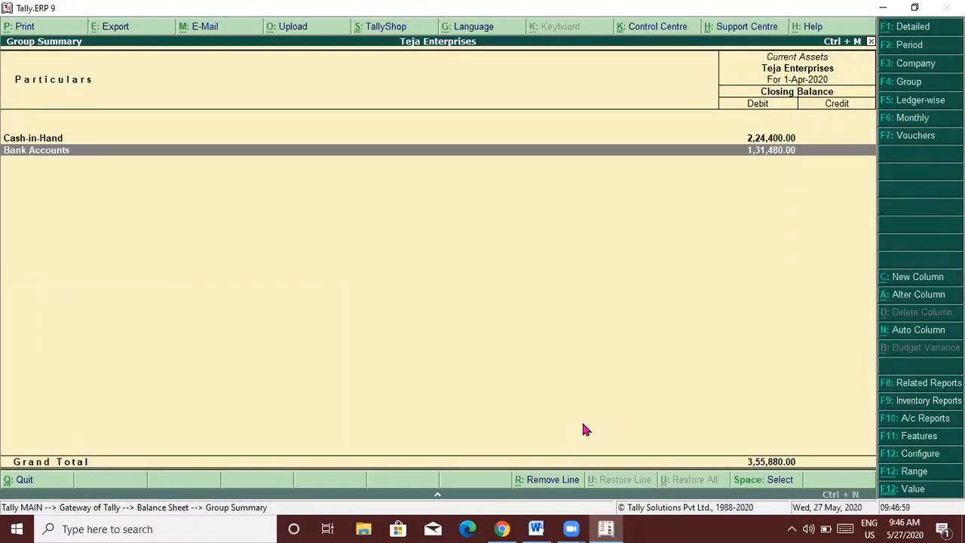
pyautogui.press('Up')
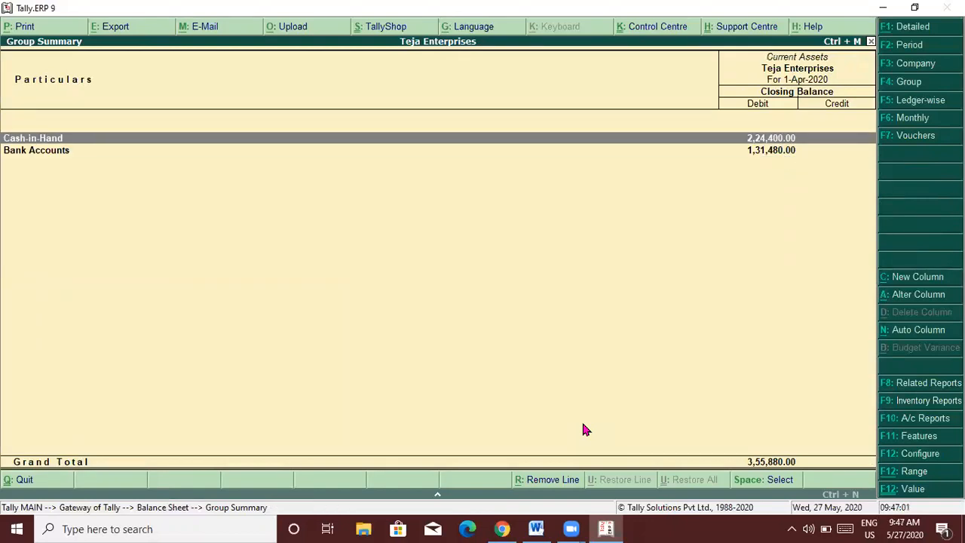
pyautogui.press('Return')
pyautogui.press('Escape')
pyautogui.press('Escape')
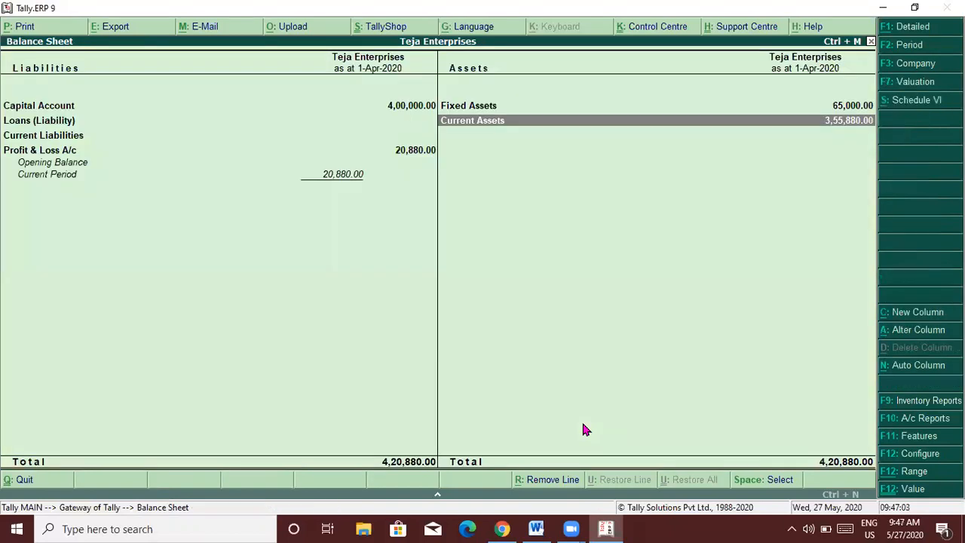
pyautogui.press('Left')
pyautogui.press('Down')
pyautogui.press('Down')
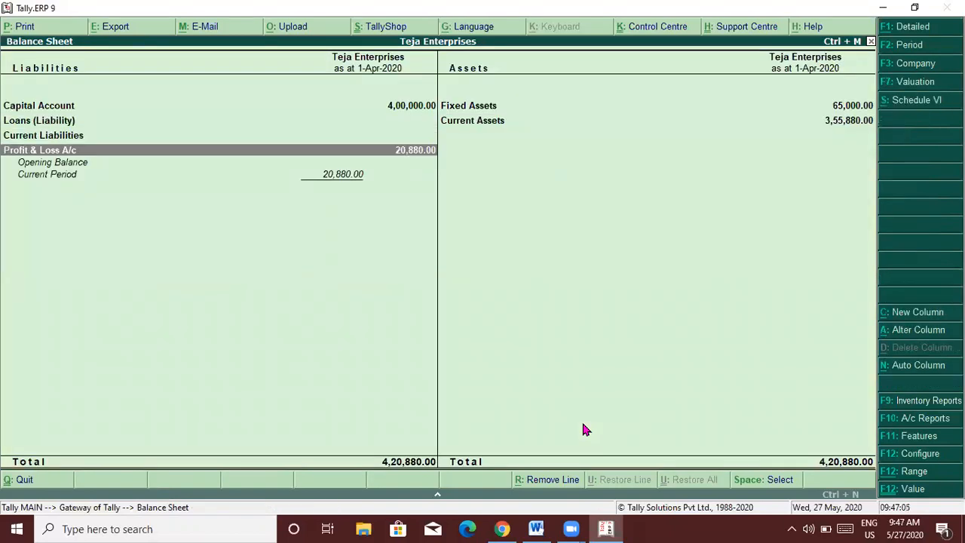
pyautogui.press('Return')
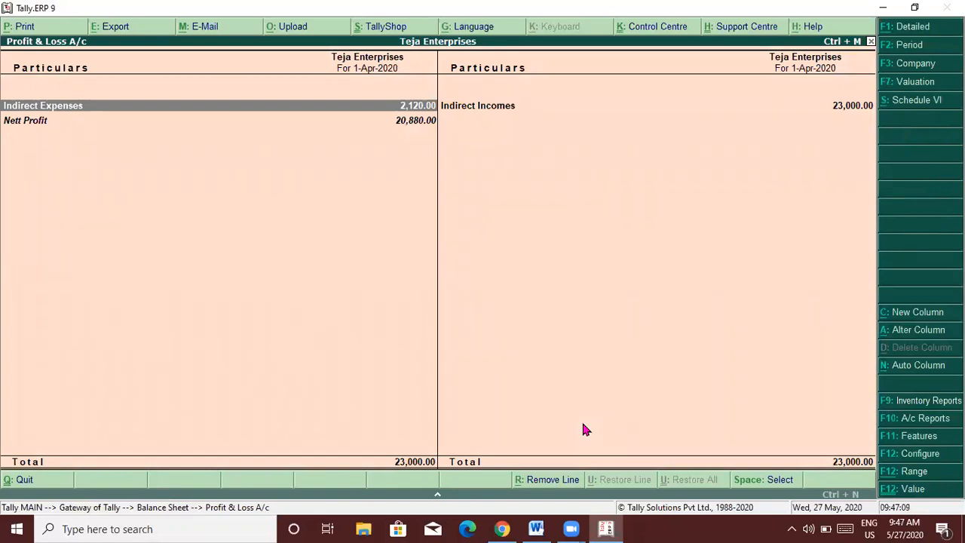
# Check Indirect Incomes and Nett Profit in the P&L, then close the reports and request Quit.
pyautogui.press('Right')
pyautogui.press('Return')
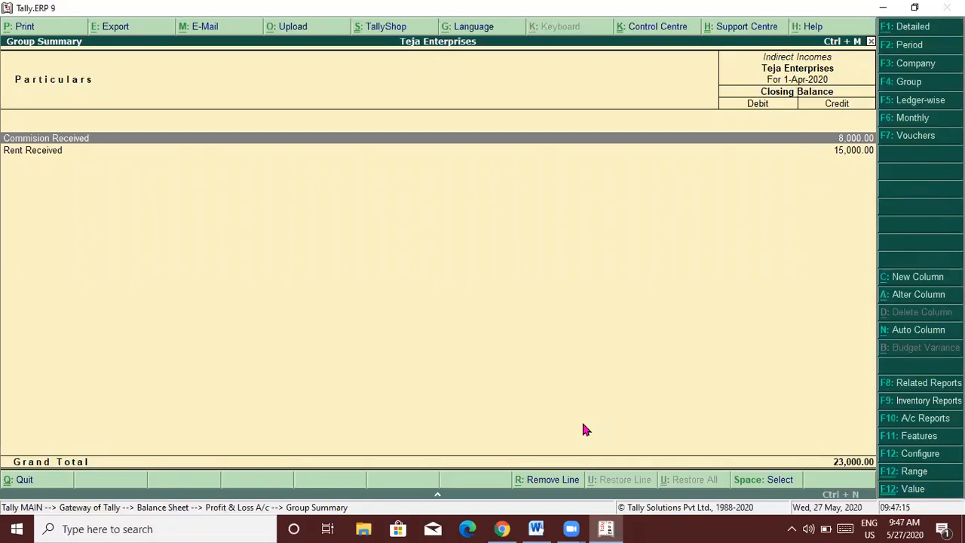
pyautogui.press('Escape')
pyautogui.press('Left')
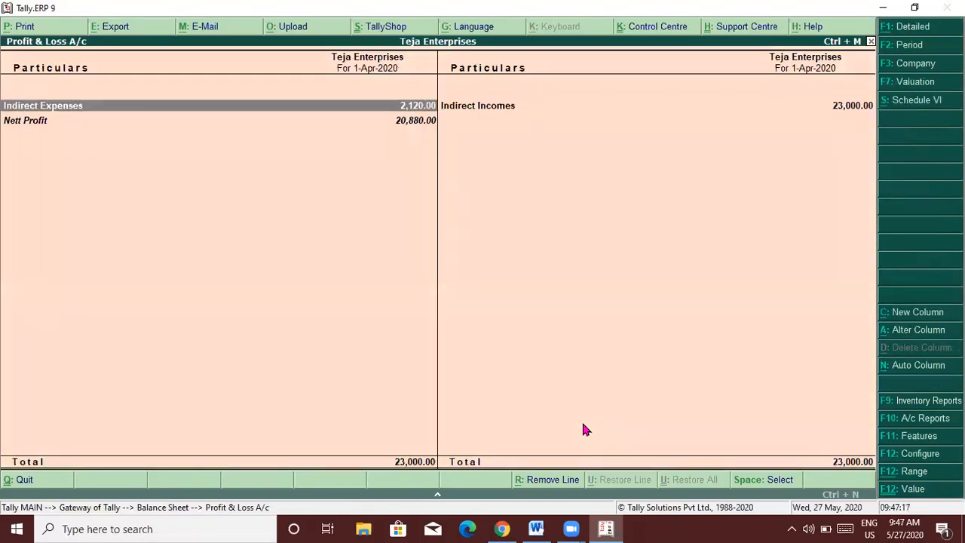
pyautogui.press('Down')
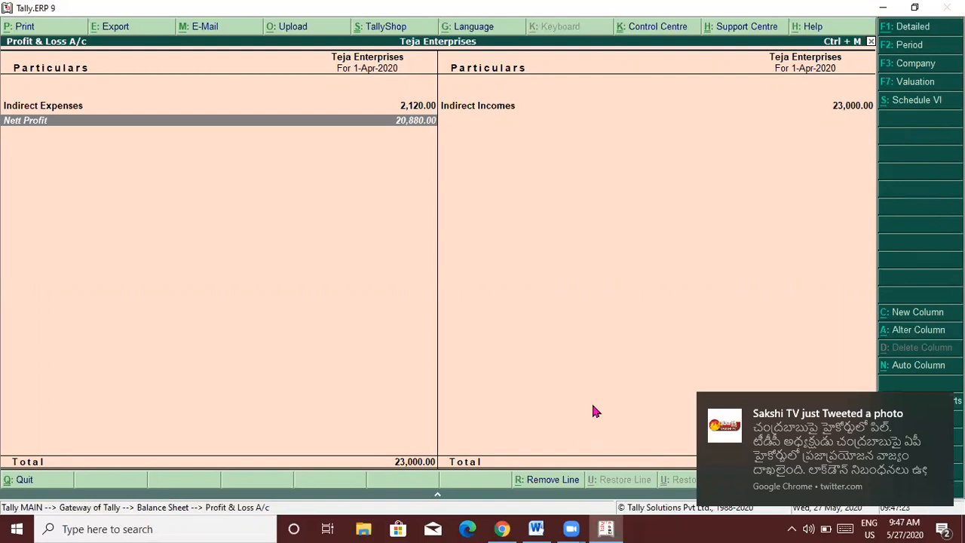
pyautogui.press('Escape')
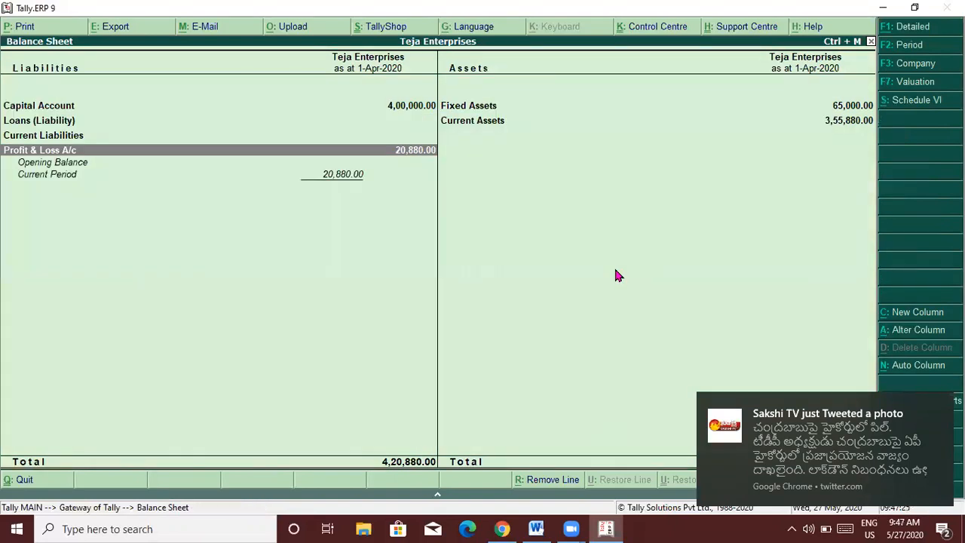
pyautogui.press('Escape')
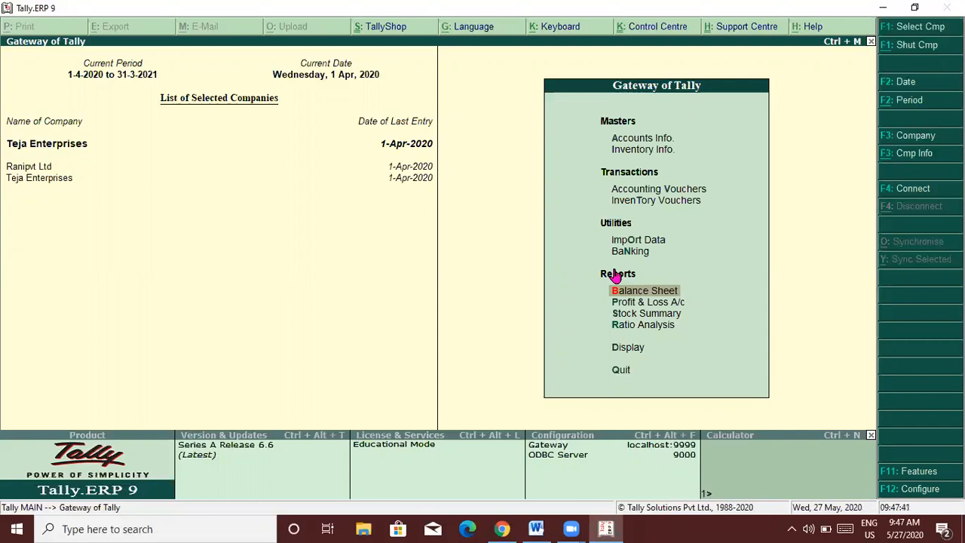
pyautogui.press('Escape')
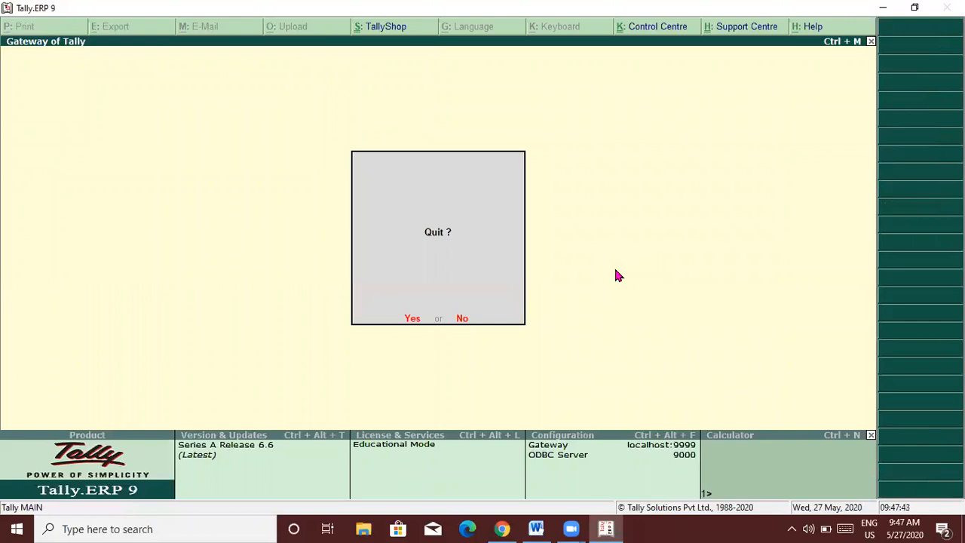
# Confirm quitting Tally and add a new blank page at the end of the Word notes.
pyautogui.press('Return')
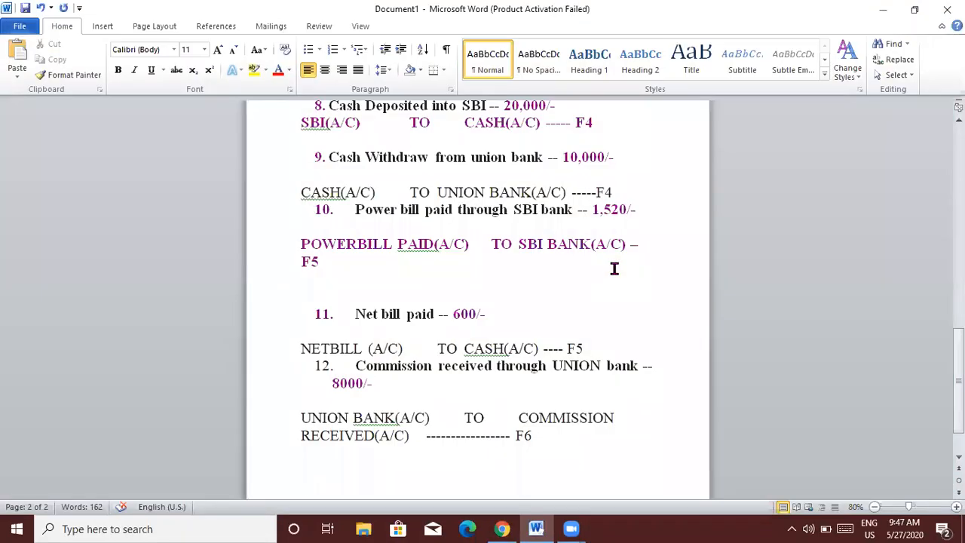
pyautogui.press('Return')
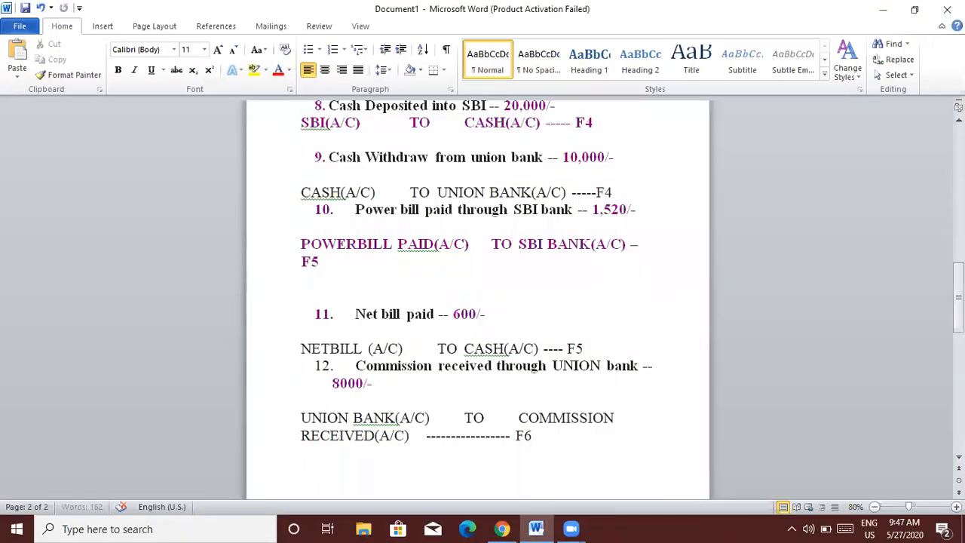
pyautogui.press('Return')
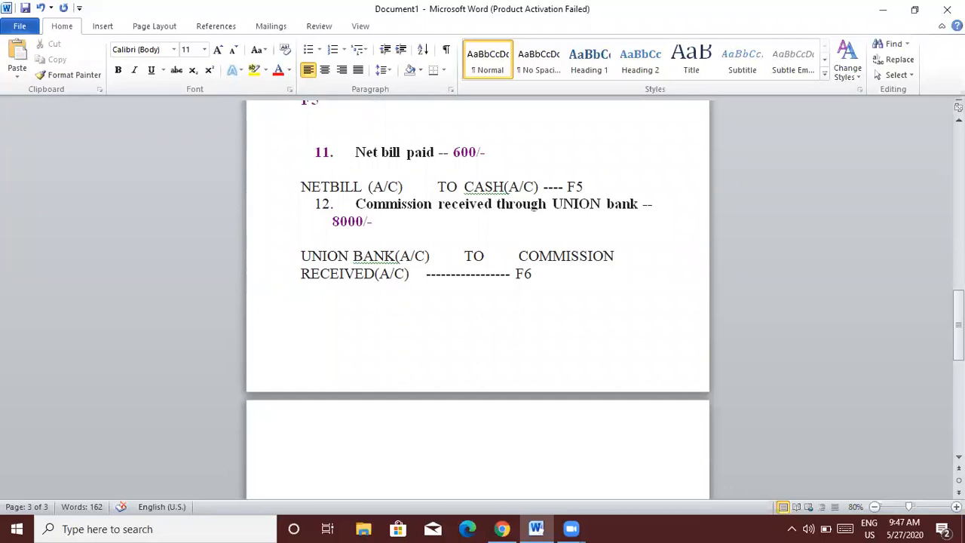
# Type the 48-point heading 'bank to bank transcations' on the new page.
pyautogui.write('ser')
pyautogui.press('BackSpace')
pyautogui.press('BackSpace')
pyautogui.press('BackSpace')
pyautogui.click(615, 269)
pyautogui.hotkey('ctrl', 'shift', '.')
pyautogui.hotkey('ctrl', 'shift', '.')
pyautogui.hotkey('ctrl', 'shift', '.')
pyautogui.hotkey('ctrl', 'shift', '.')
pyautogui.hotkey('ctrl', 'shift', '.')
pyautogui.write('bank to bank transcati')
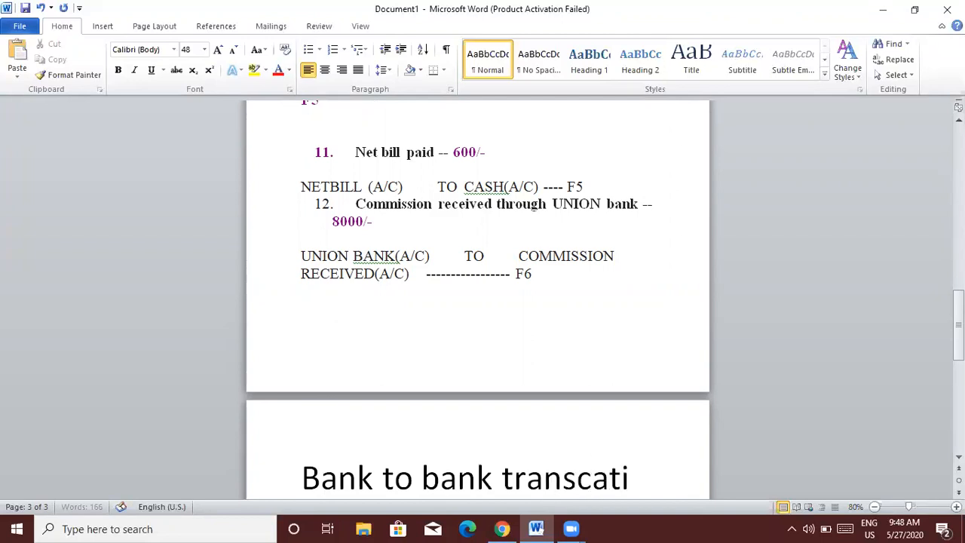
pyautogui.write('ons')
# Type the contact e-mail address beneath the heading.
pyautogui.scroll(-3, 478, 302)
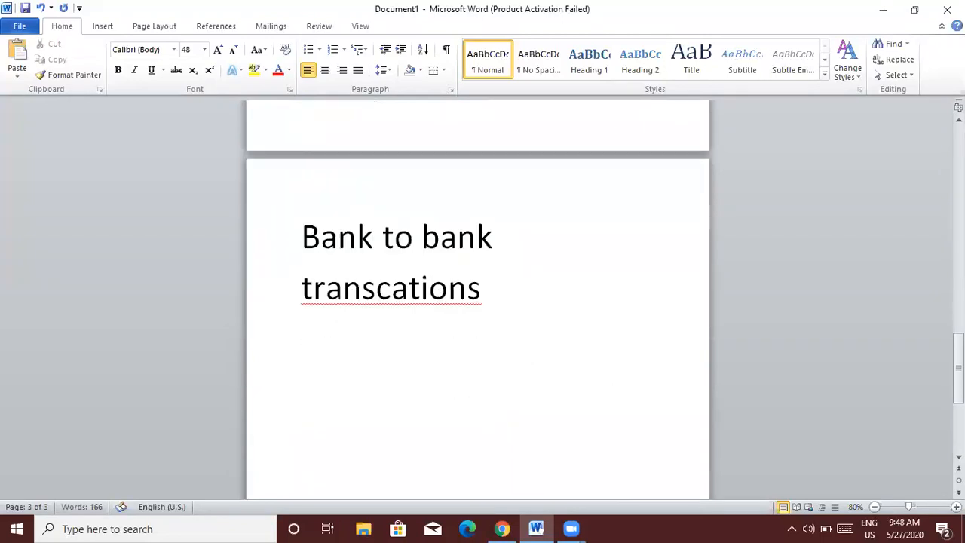
pyautogui.write('surya')
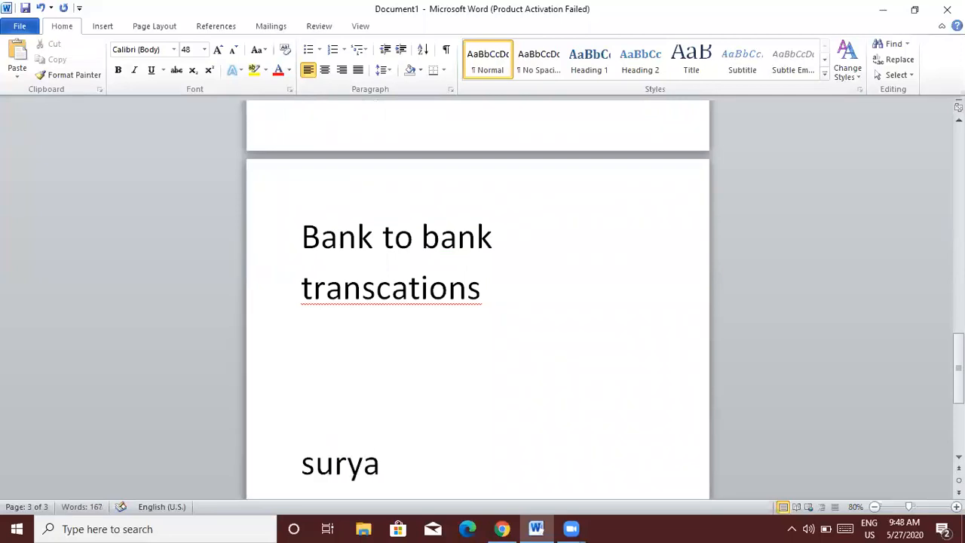
pyautogui.press('BackSpace')
pyautogui.press('BackSpace')
pyautogui.press('BackSpace')
pyautogui.press('BackSpace')
pyautogui.press('BackSpace')
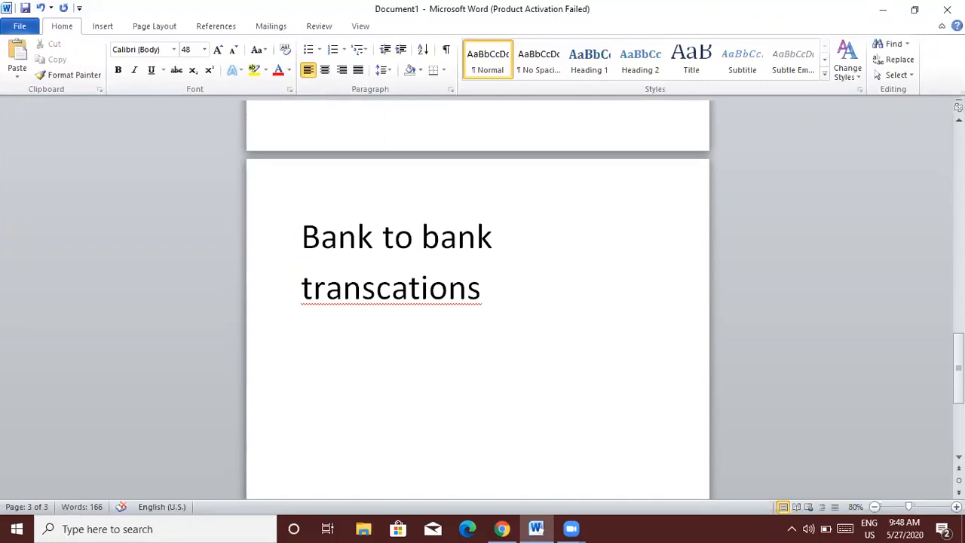
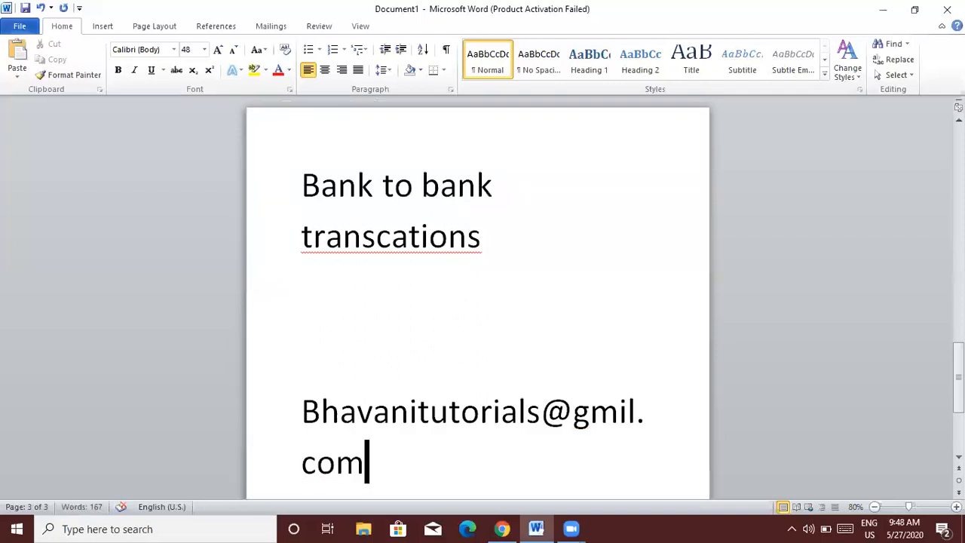